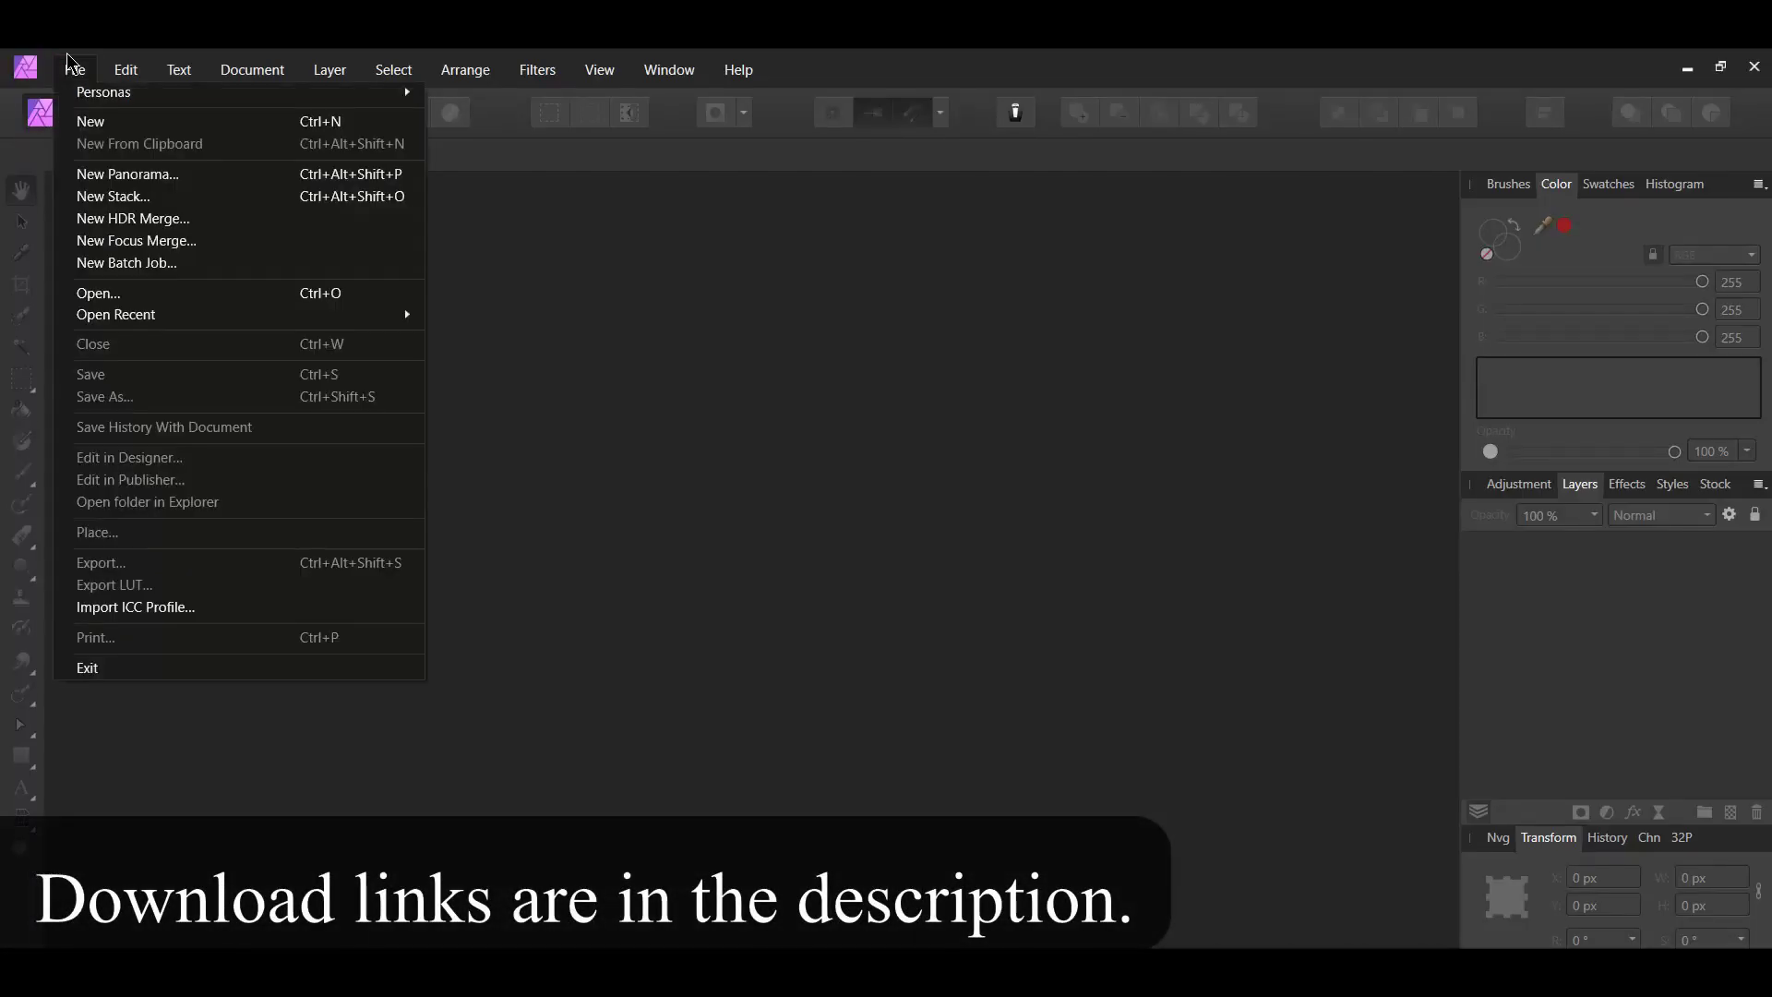
- Open 'Woman wearing boxing glove.jpg' from the Downloads folder
click(158, 292)
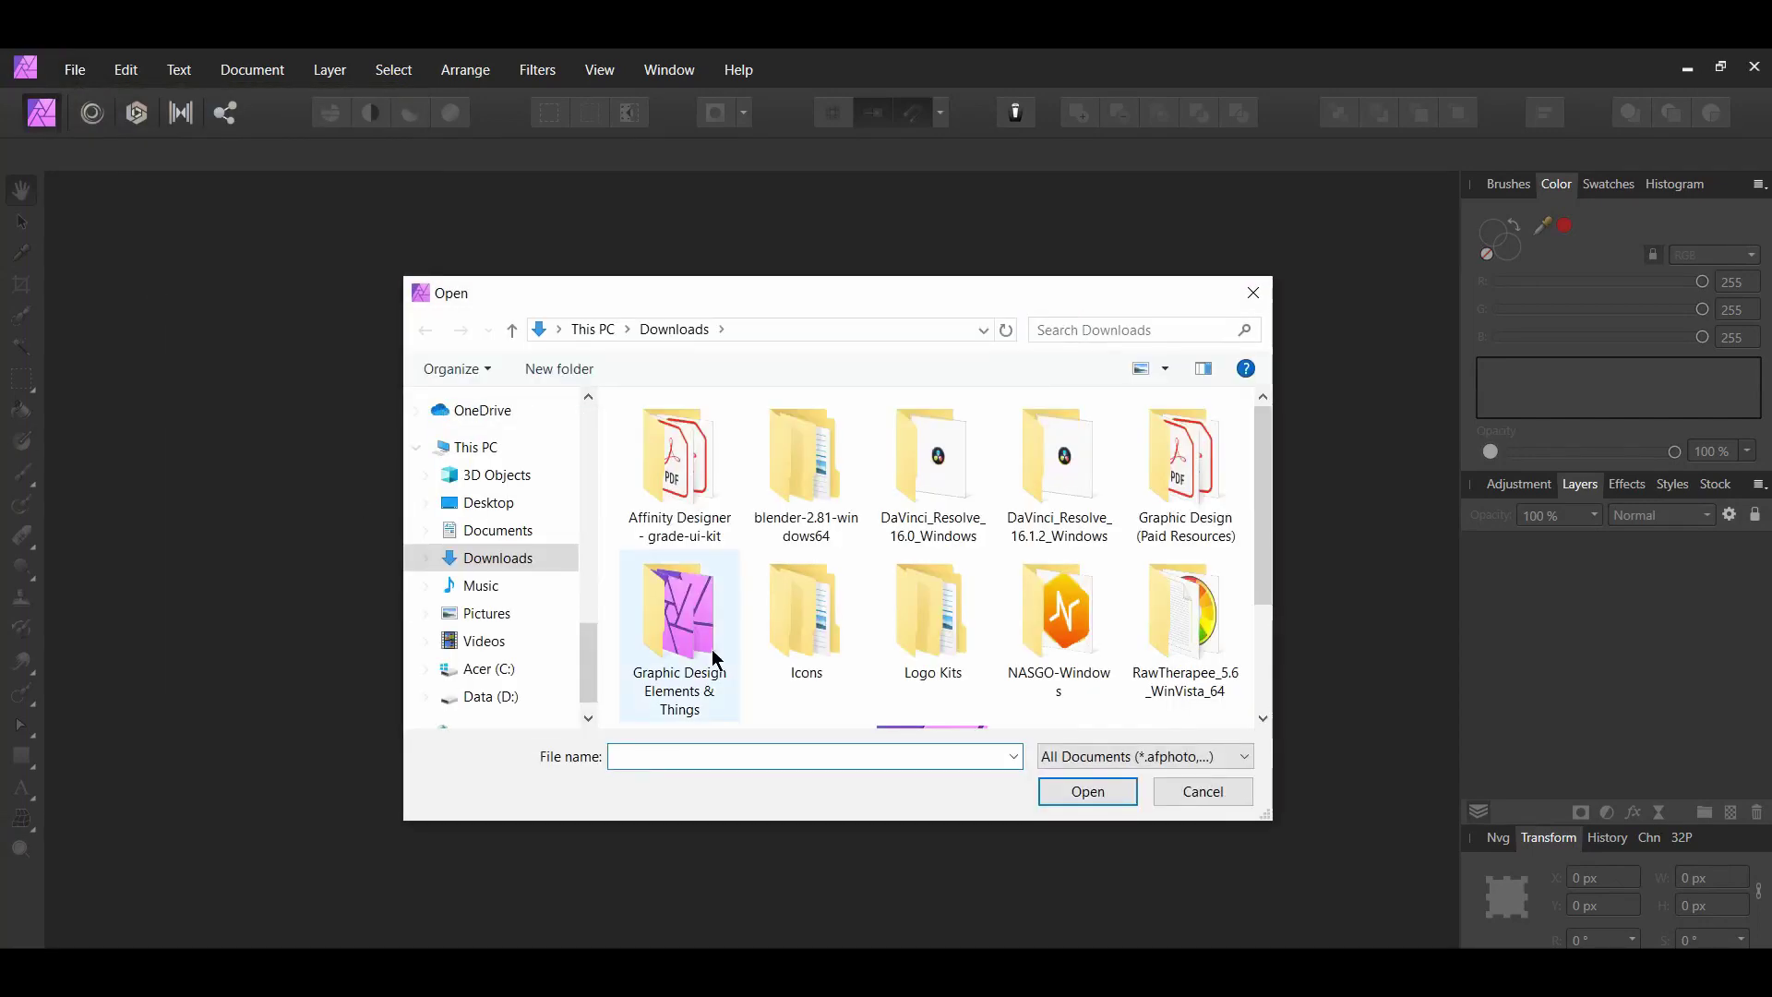
drag(1271, 574, 1278, 694)
click(1185, 623)
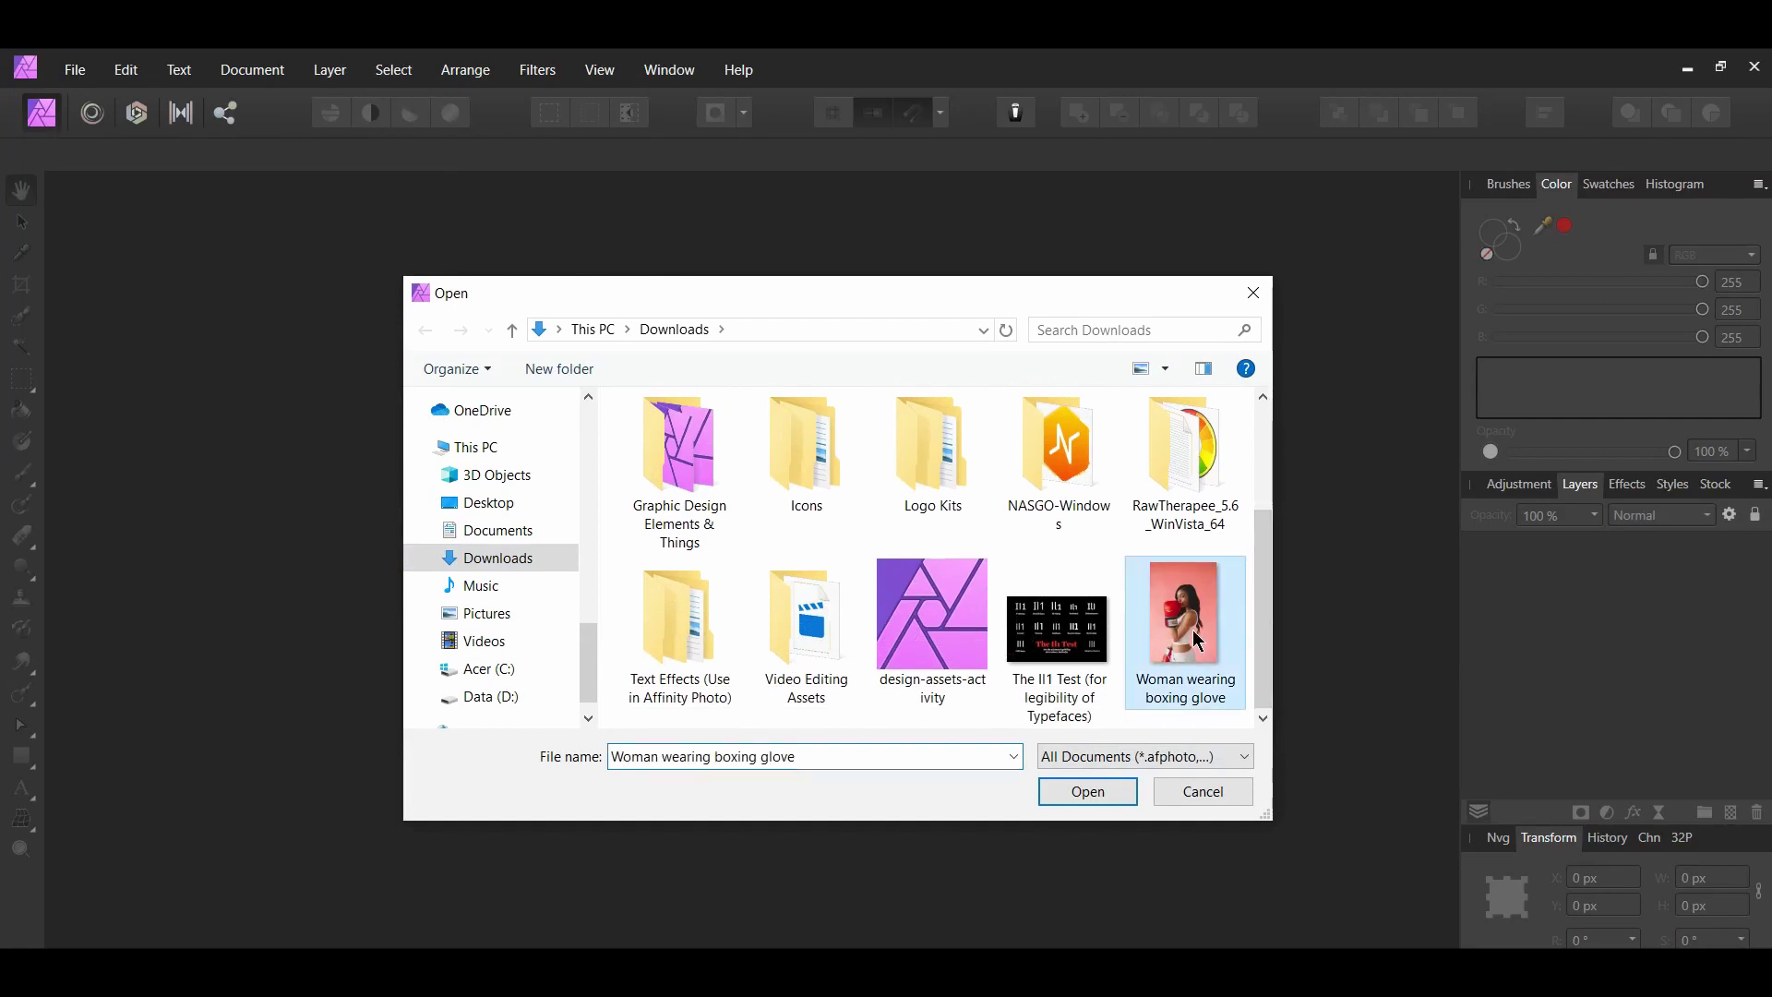
click(1091, 793)
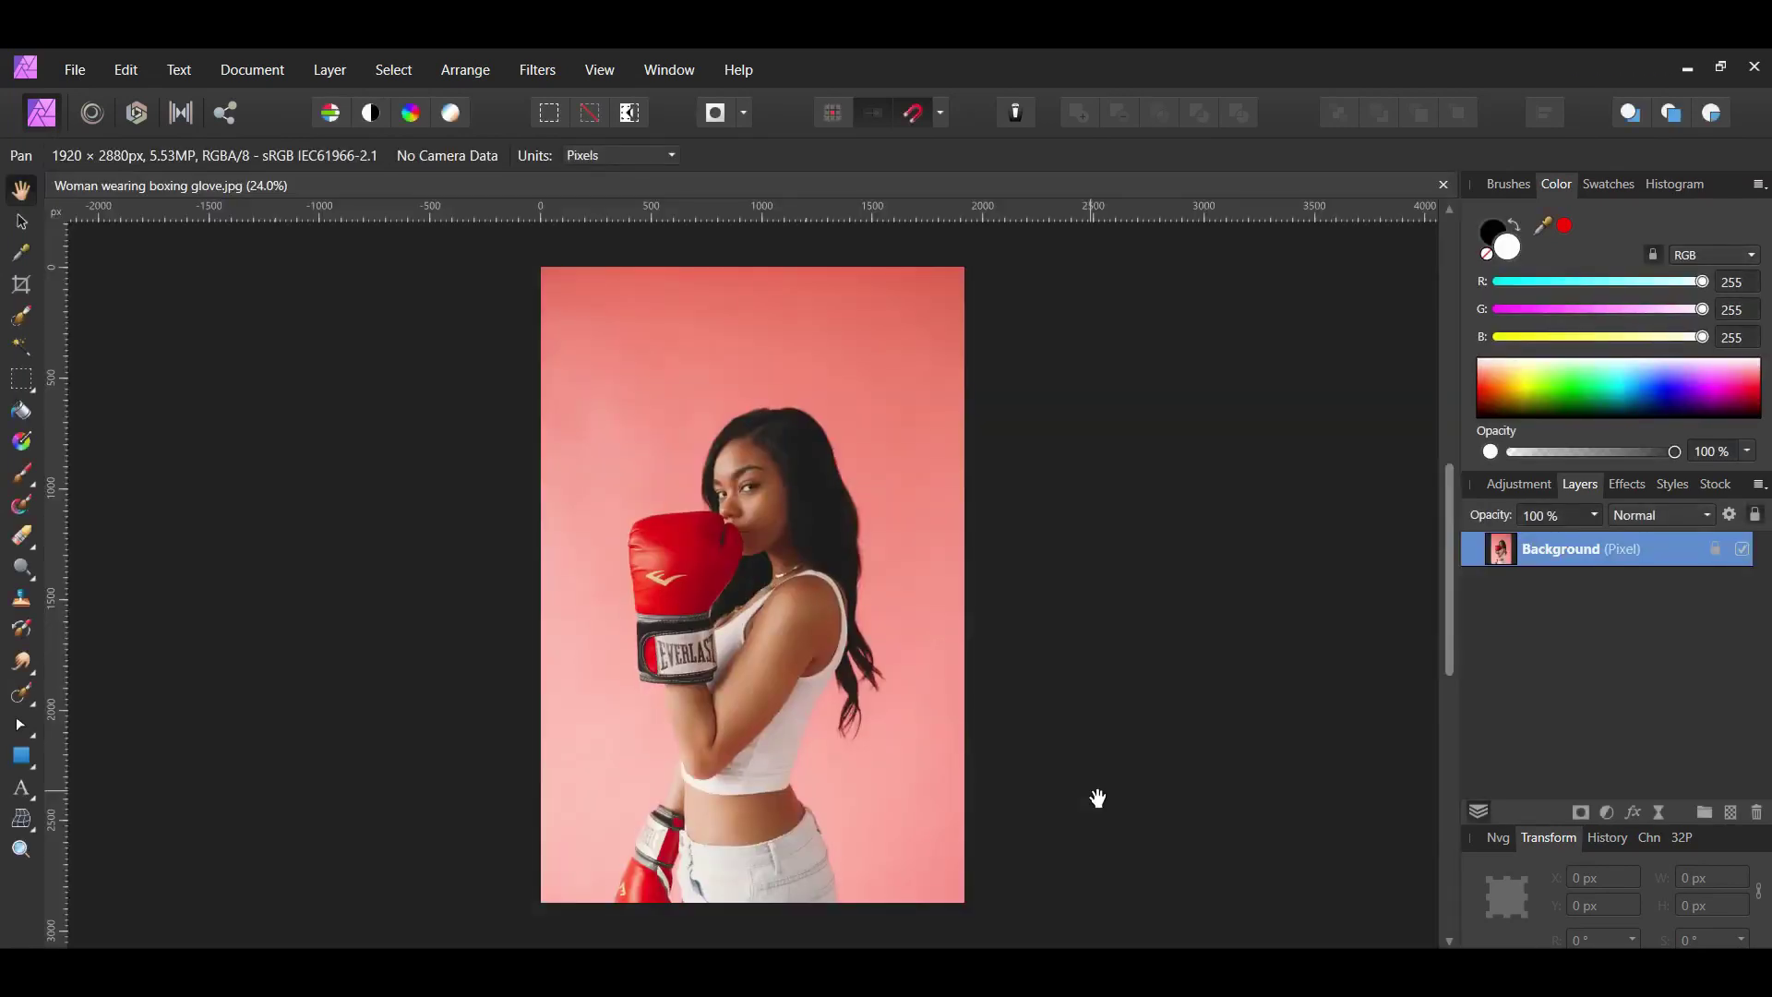
click(22, 222)
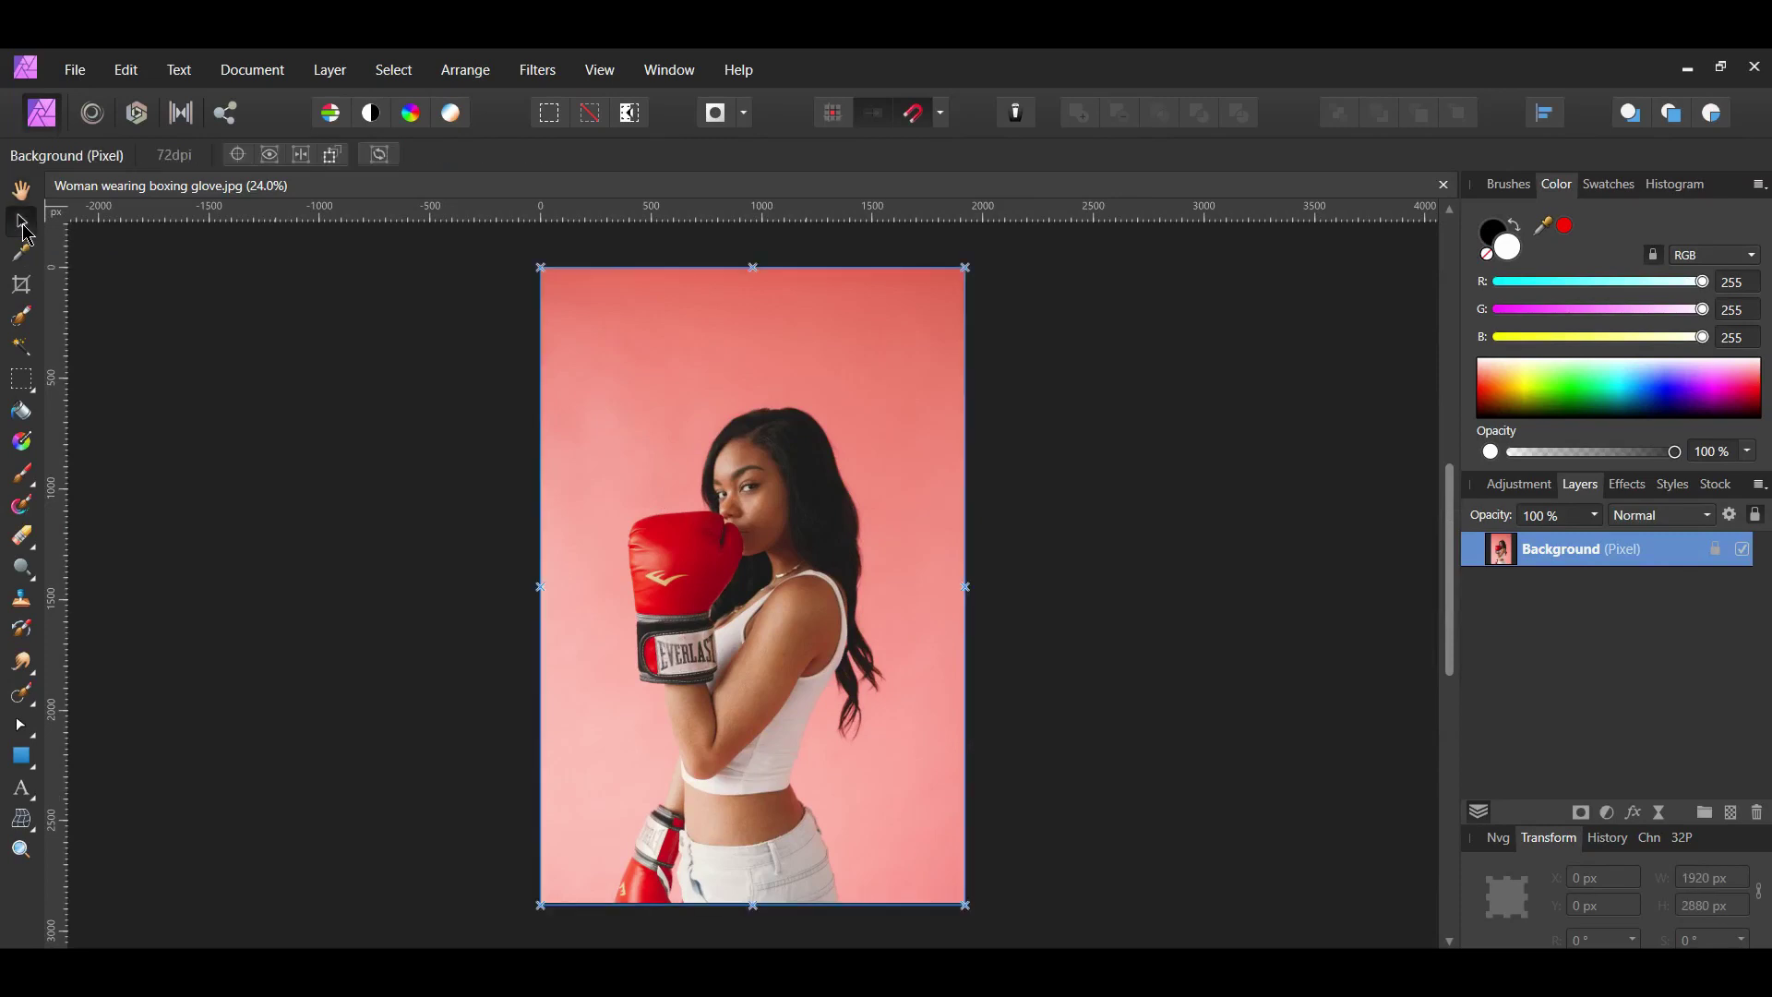
- Add a default Black & White adjustment to turn the boxing photo greyscale
click(1536, 489)
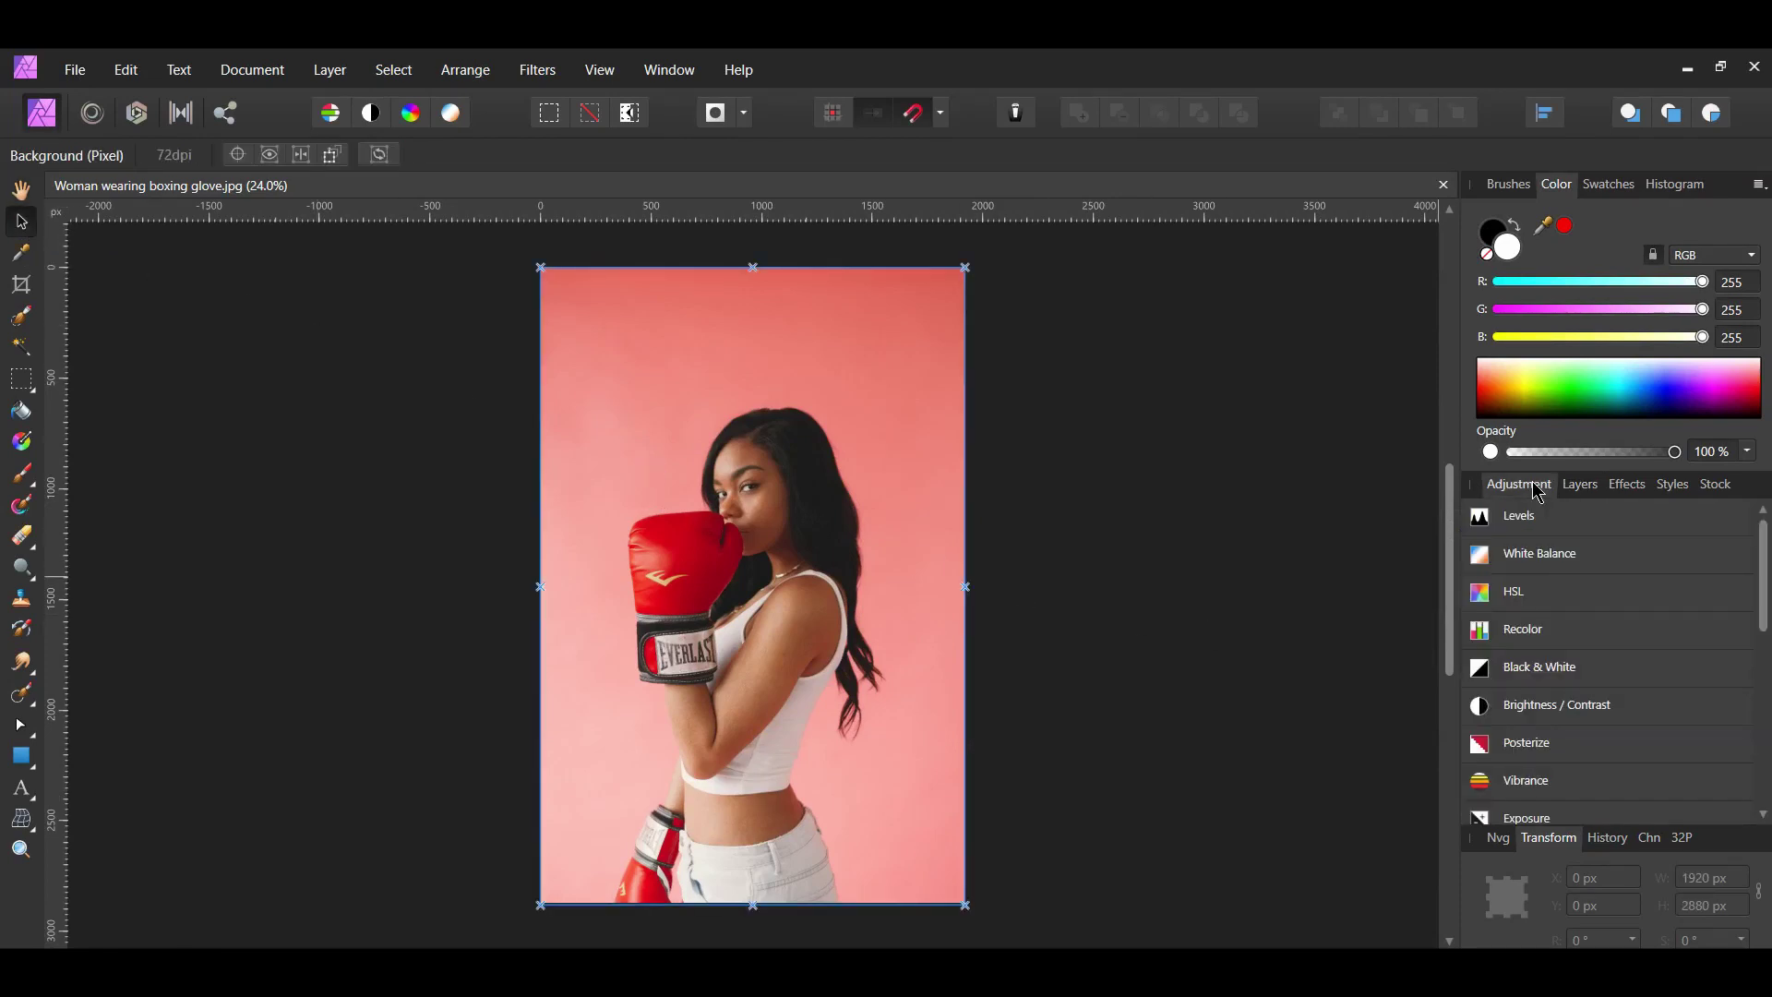
click(1552, 674)
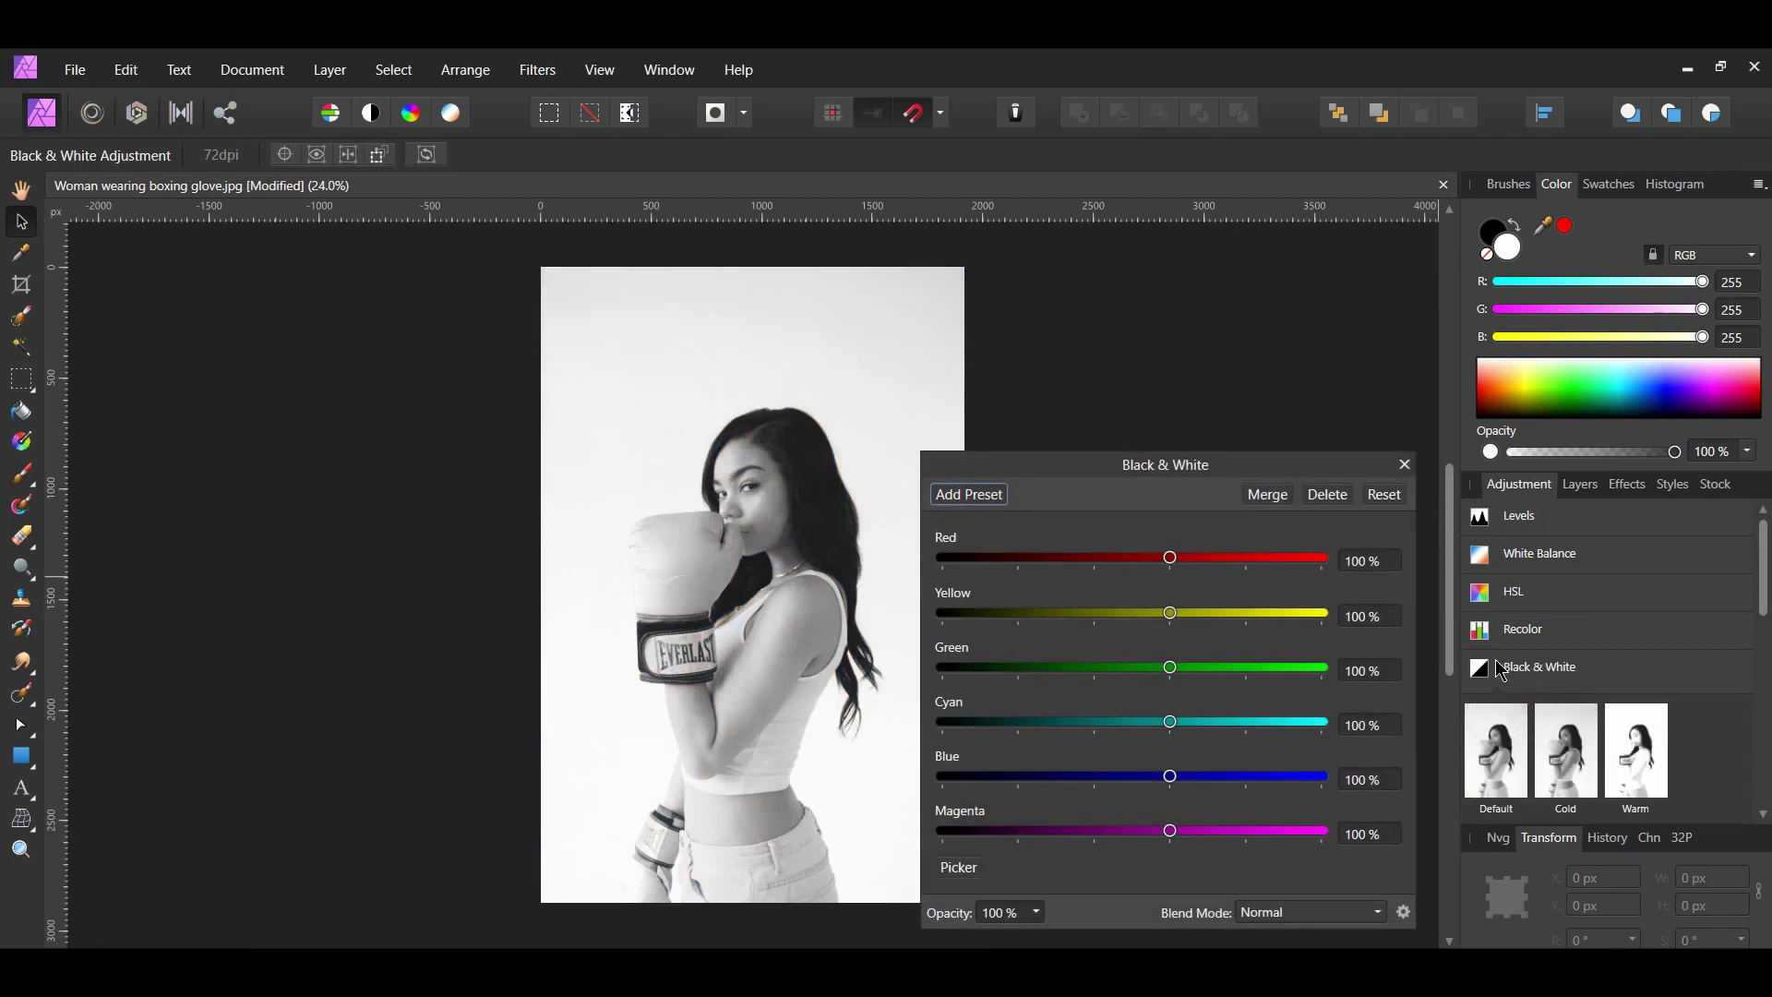
click(1406, 466)
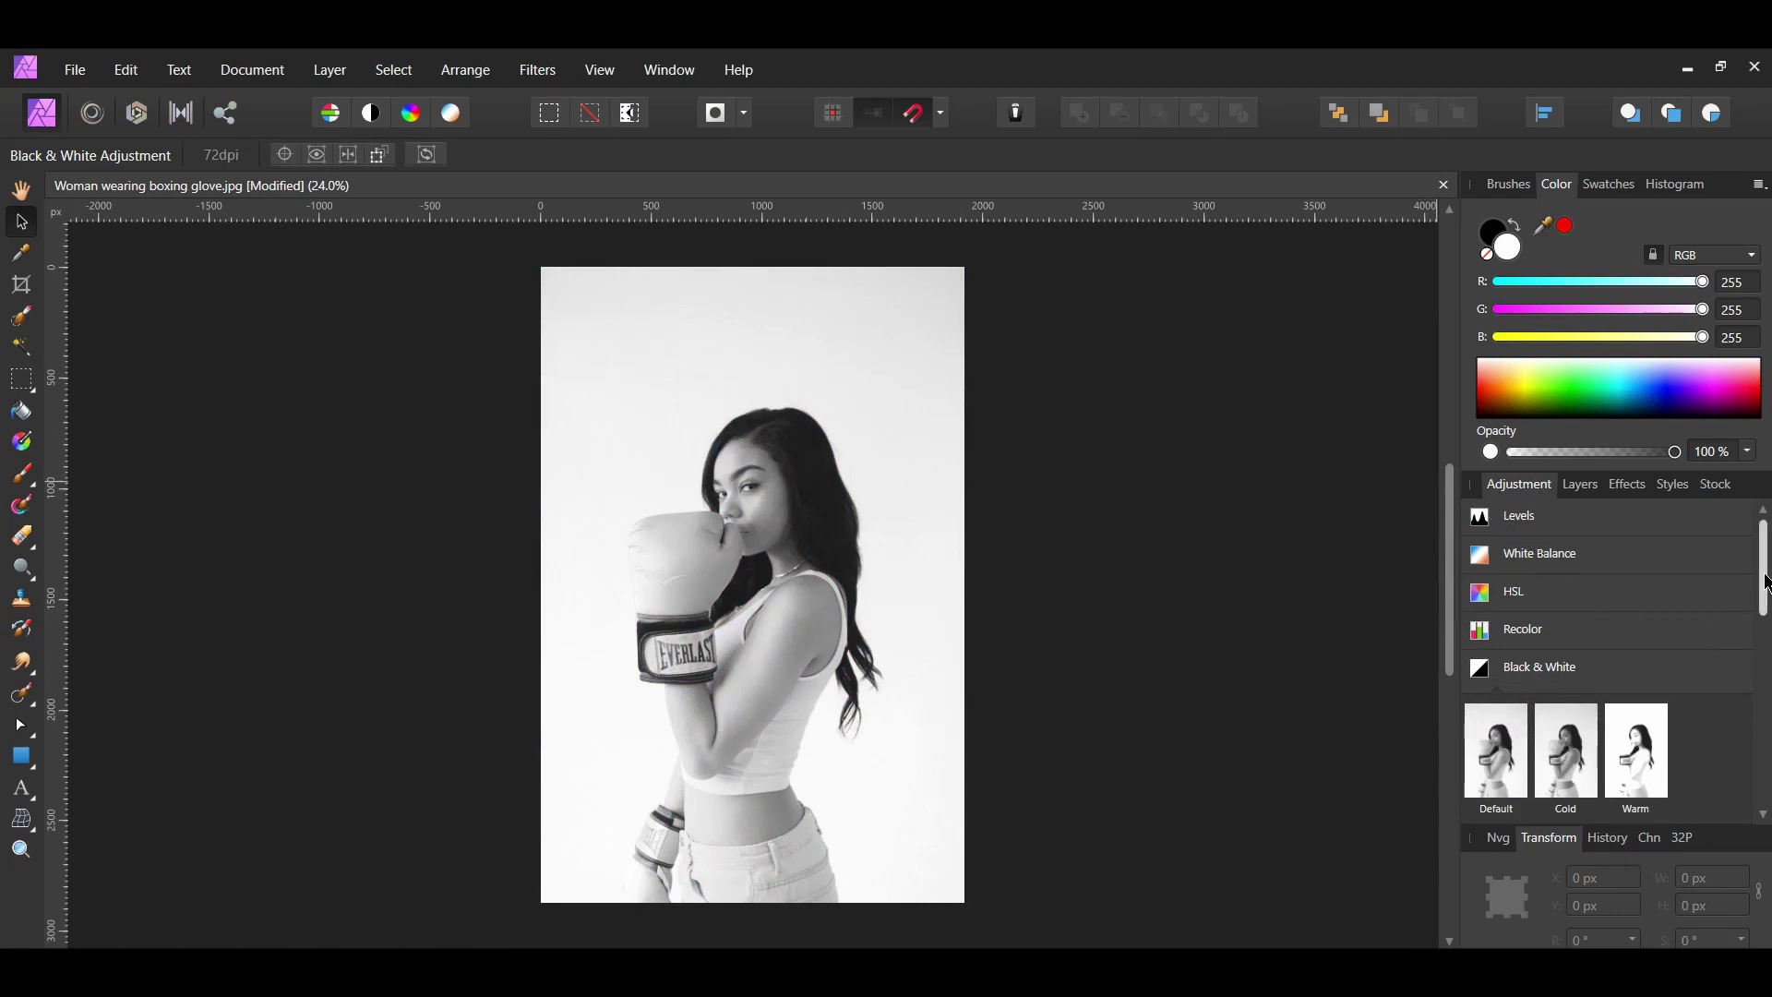
drag(1766, 583, 1766, 729)
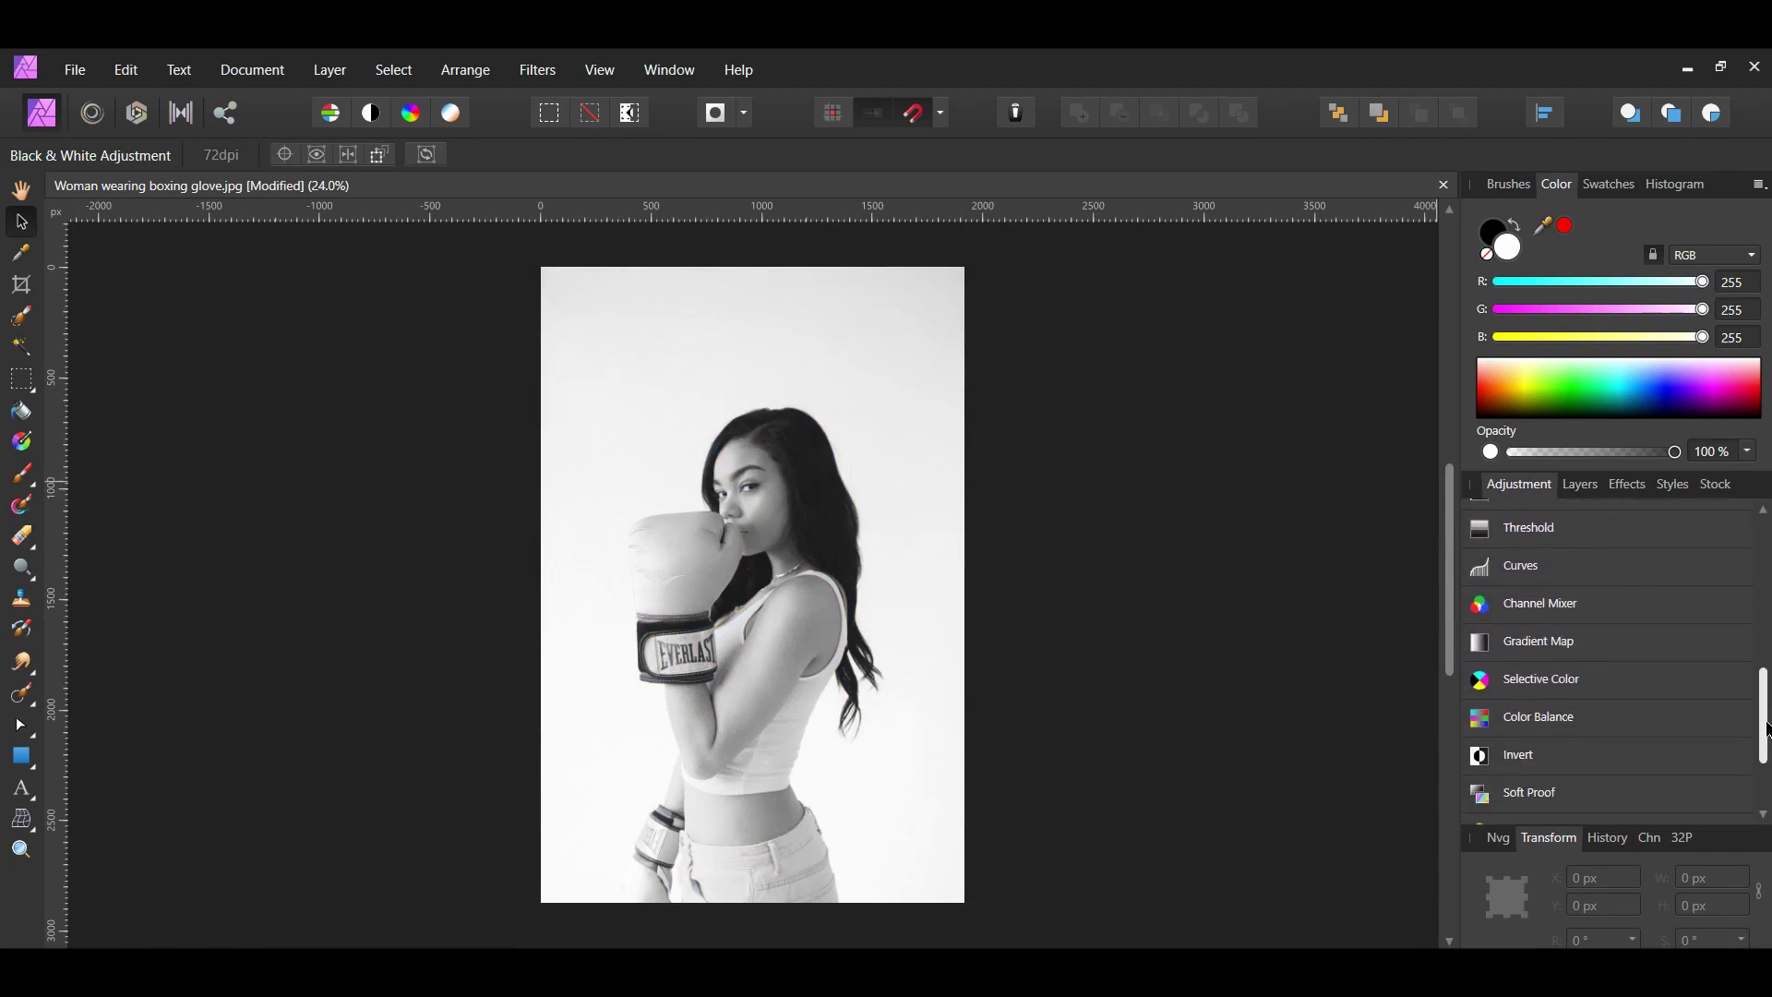
- Add a Gradient Map, delete its middle green stop and reverse it to blue-to-red
click(1551, 653)
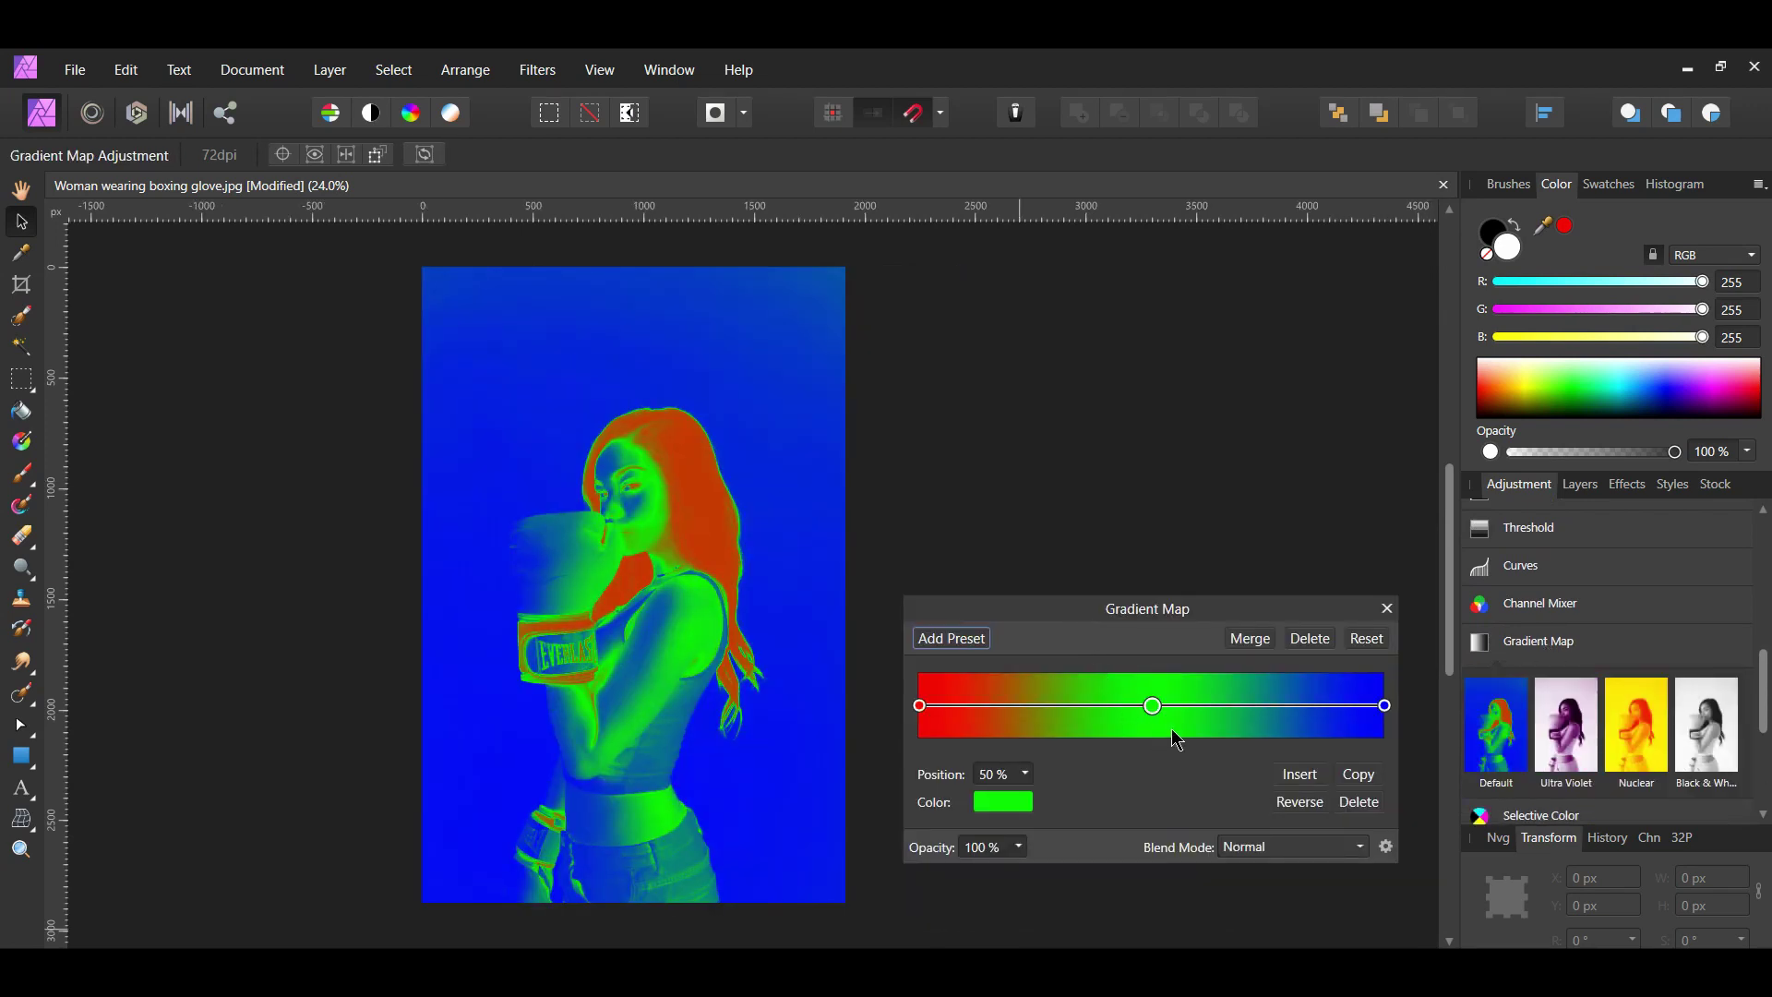
click(1154, 710)
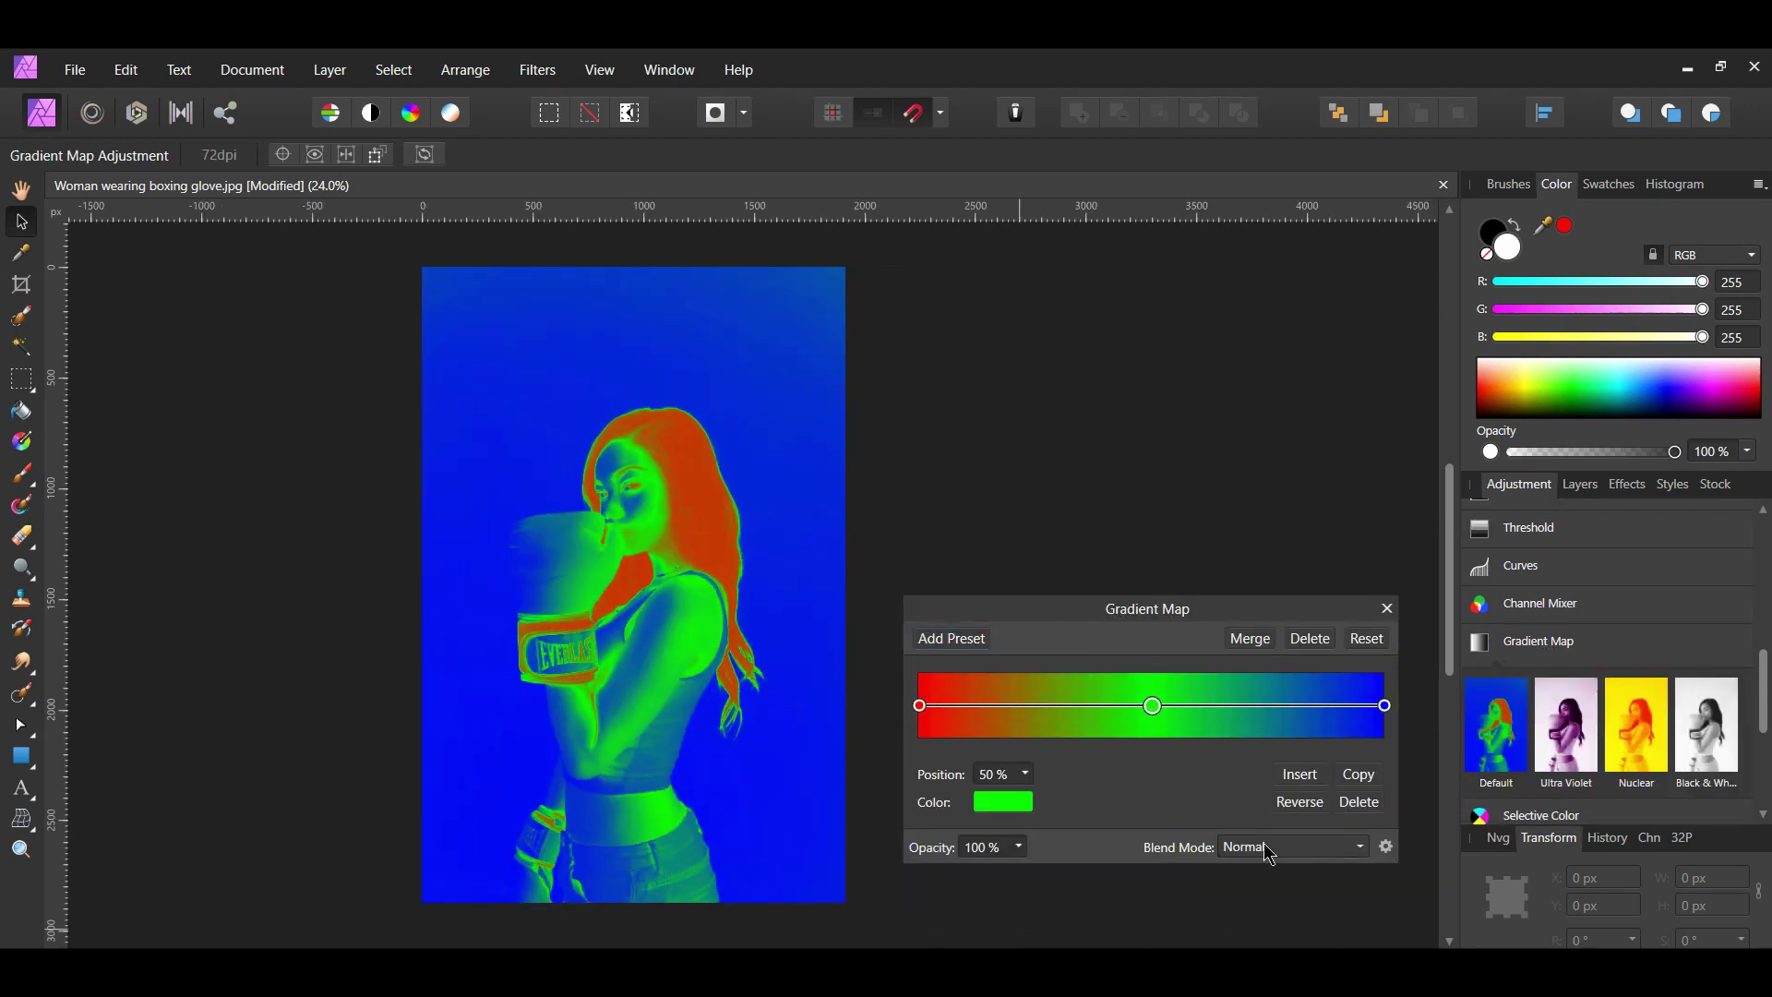
click(1361, 805)
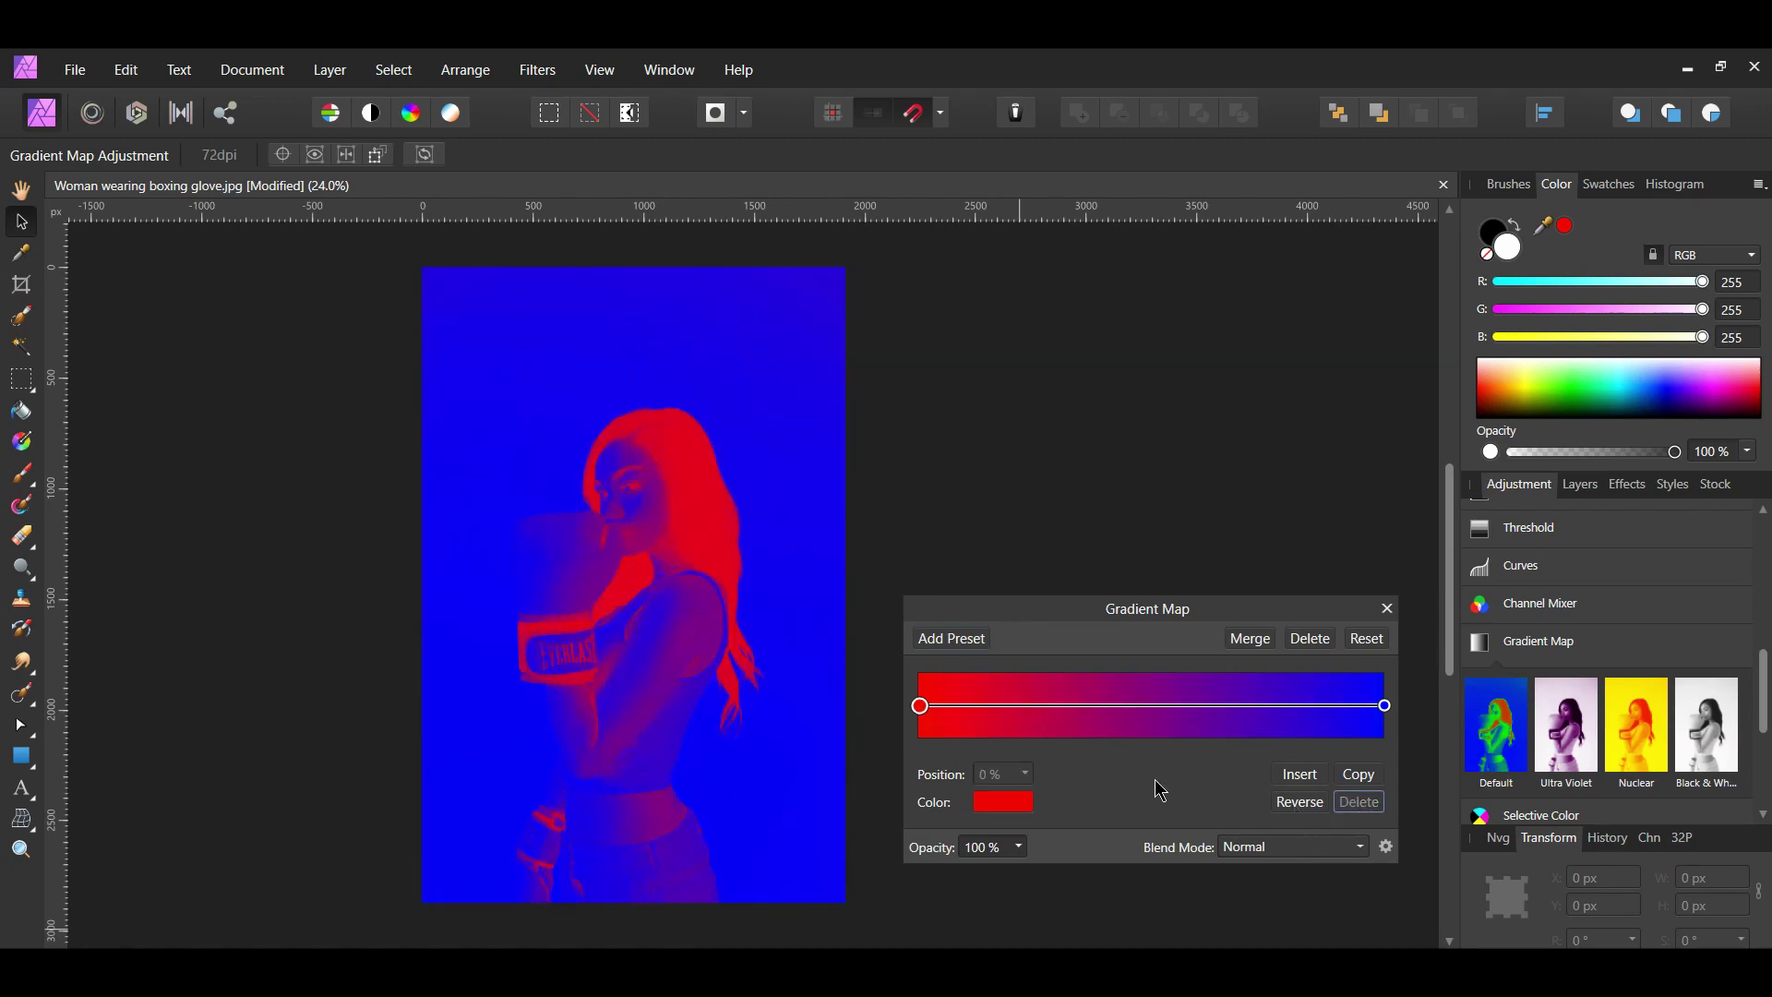
click(1294, 802)
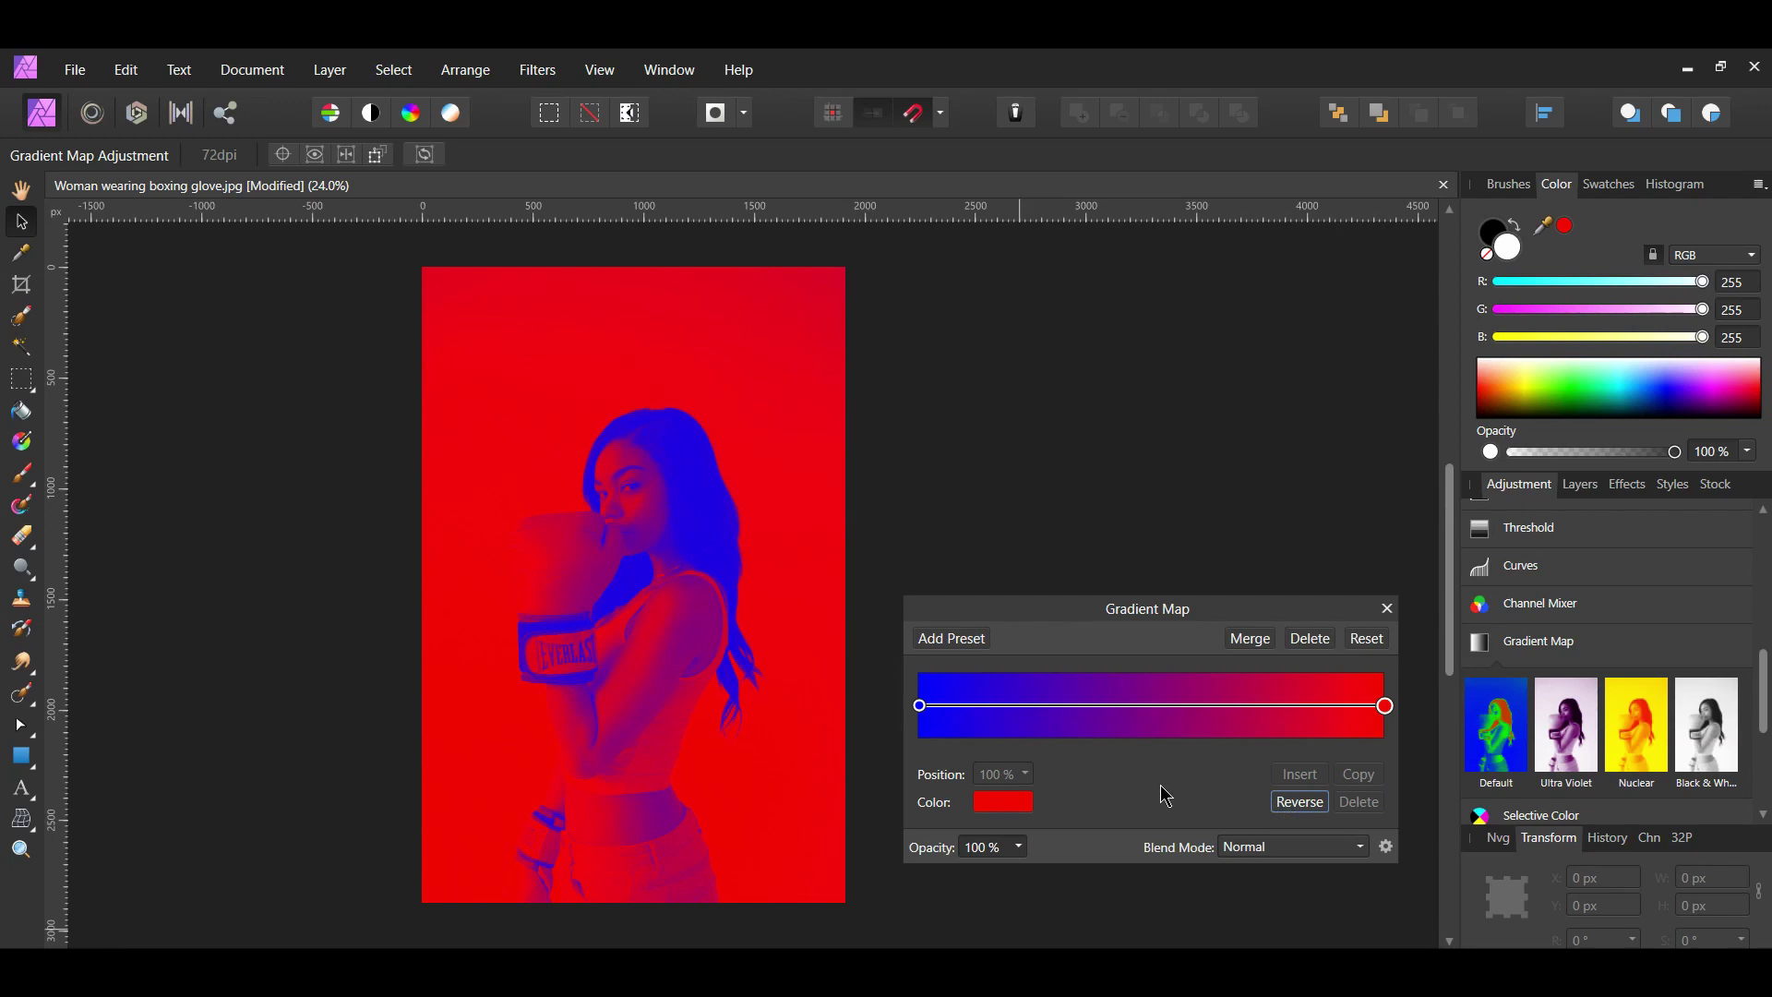
- Set the gradient's left stop colour to purple: R 194, G 43, B 206
click(920, 707)
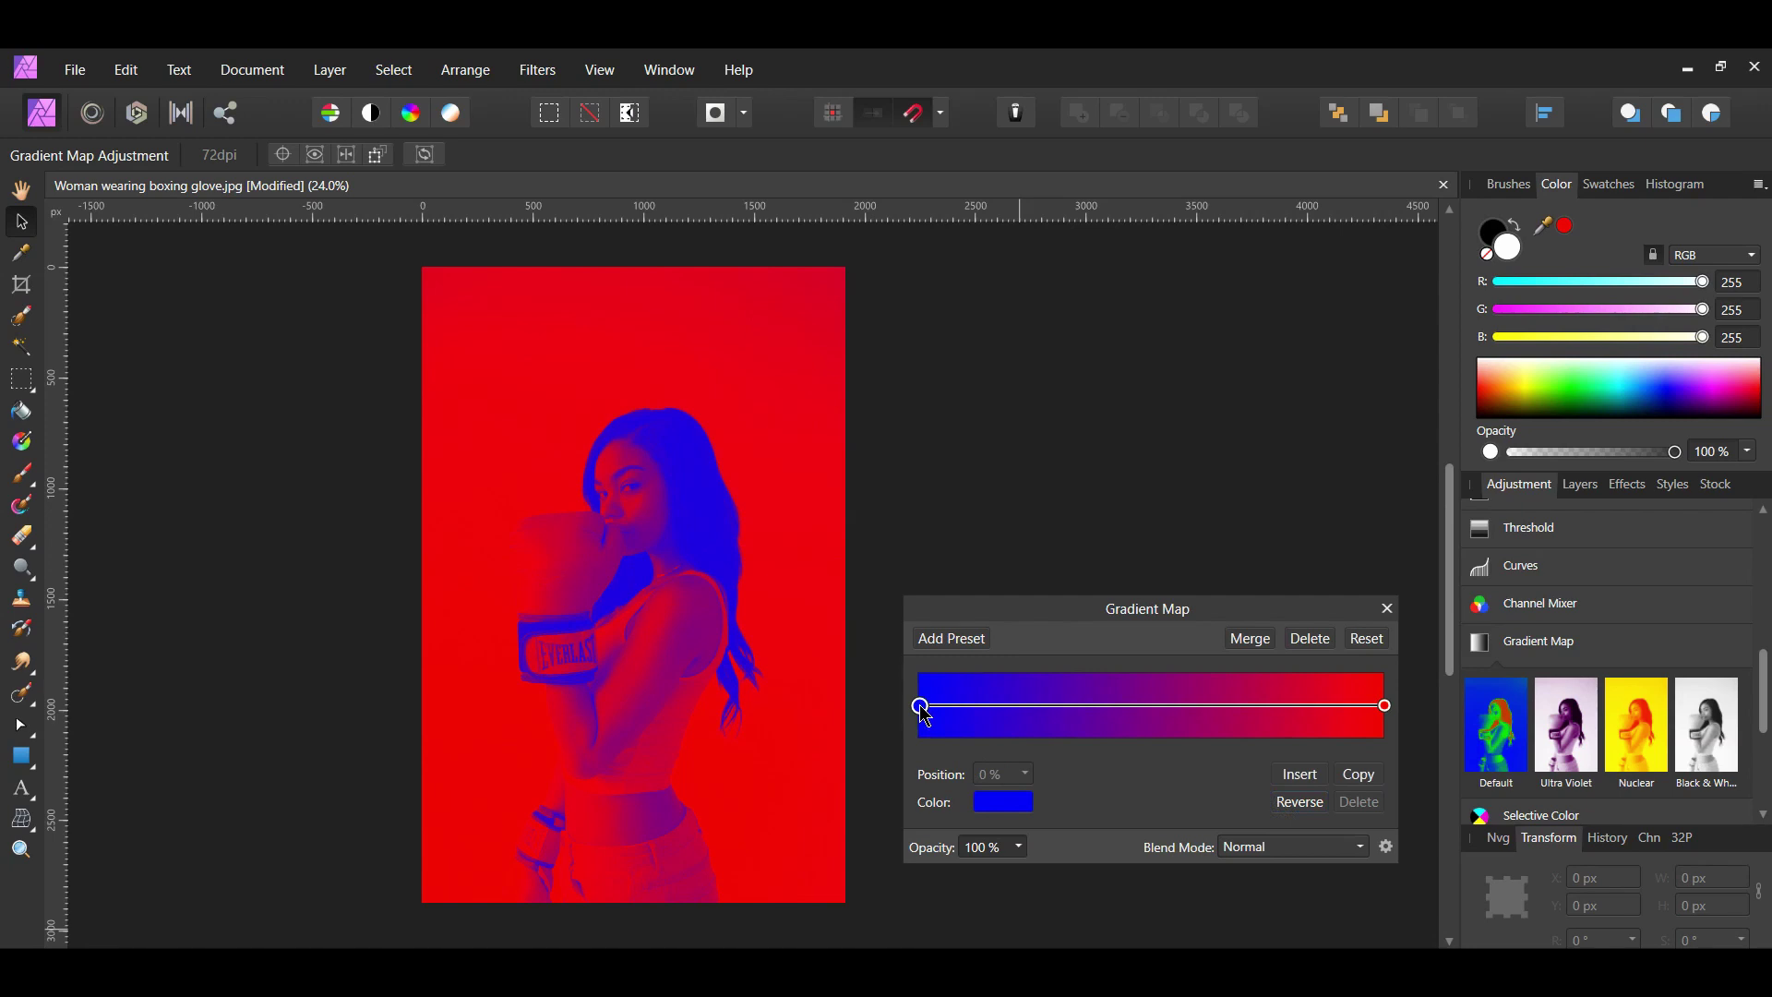
click(1001, 811)
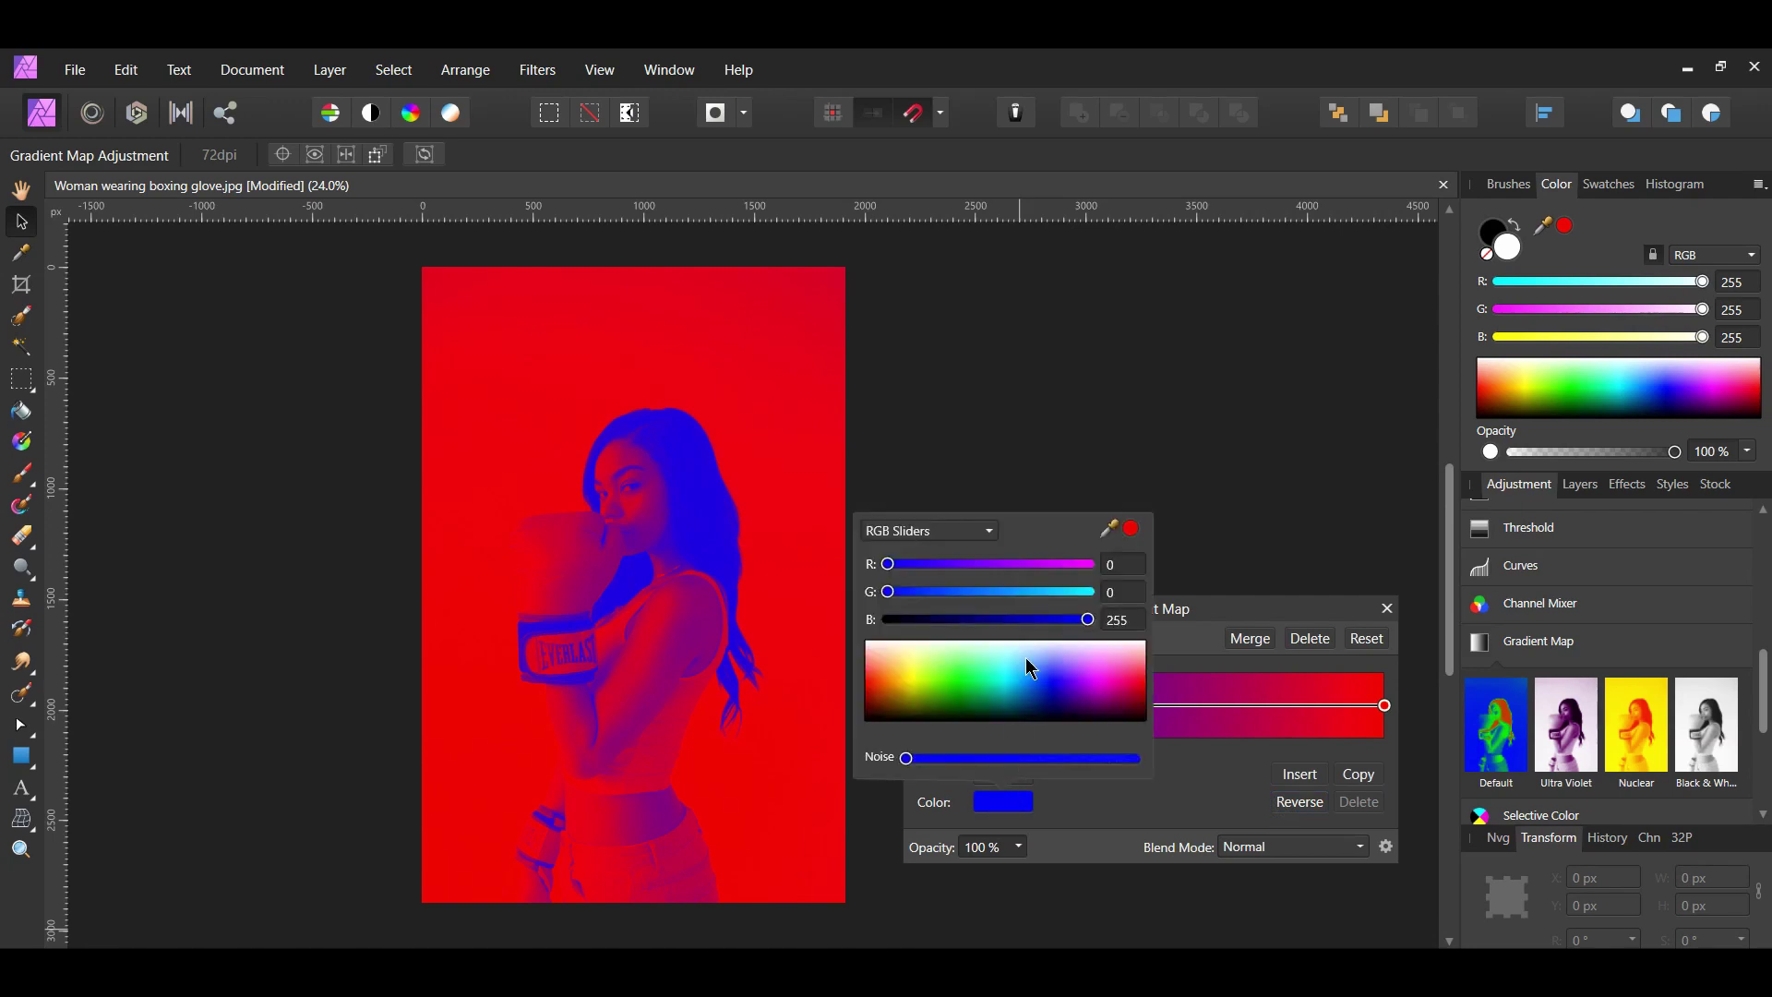
click(1123, 564)
text(194)
click(1124, 592)
text(43)
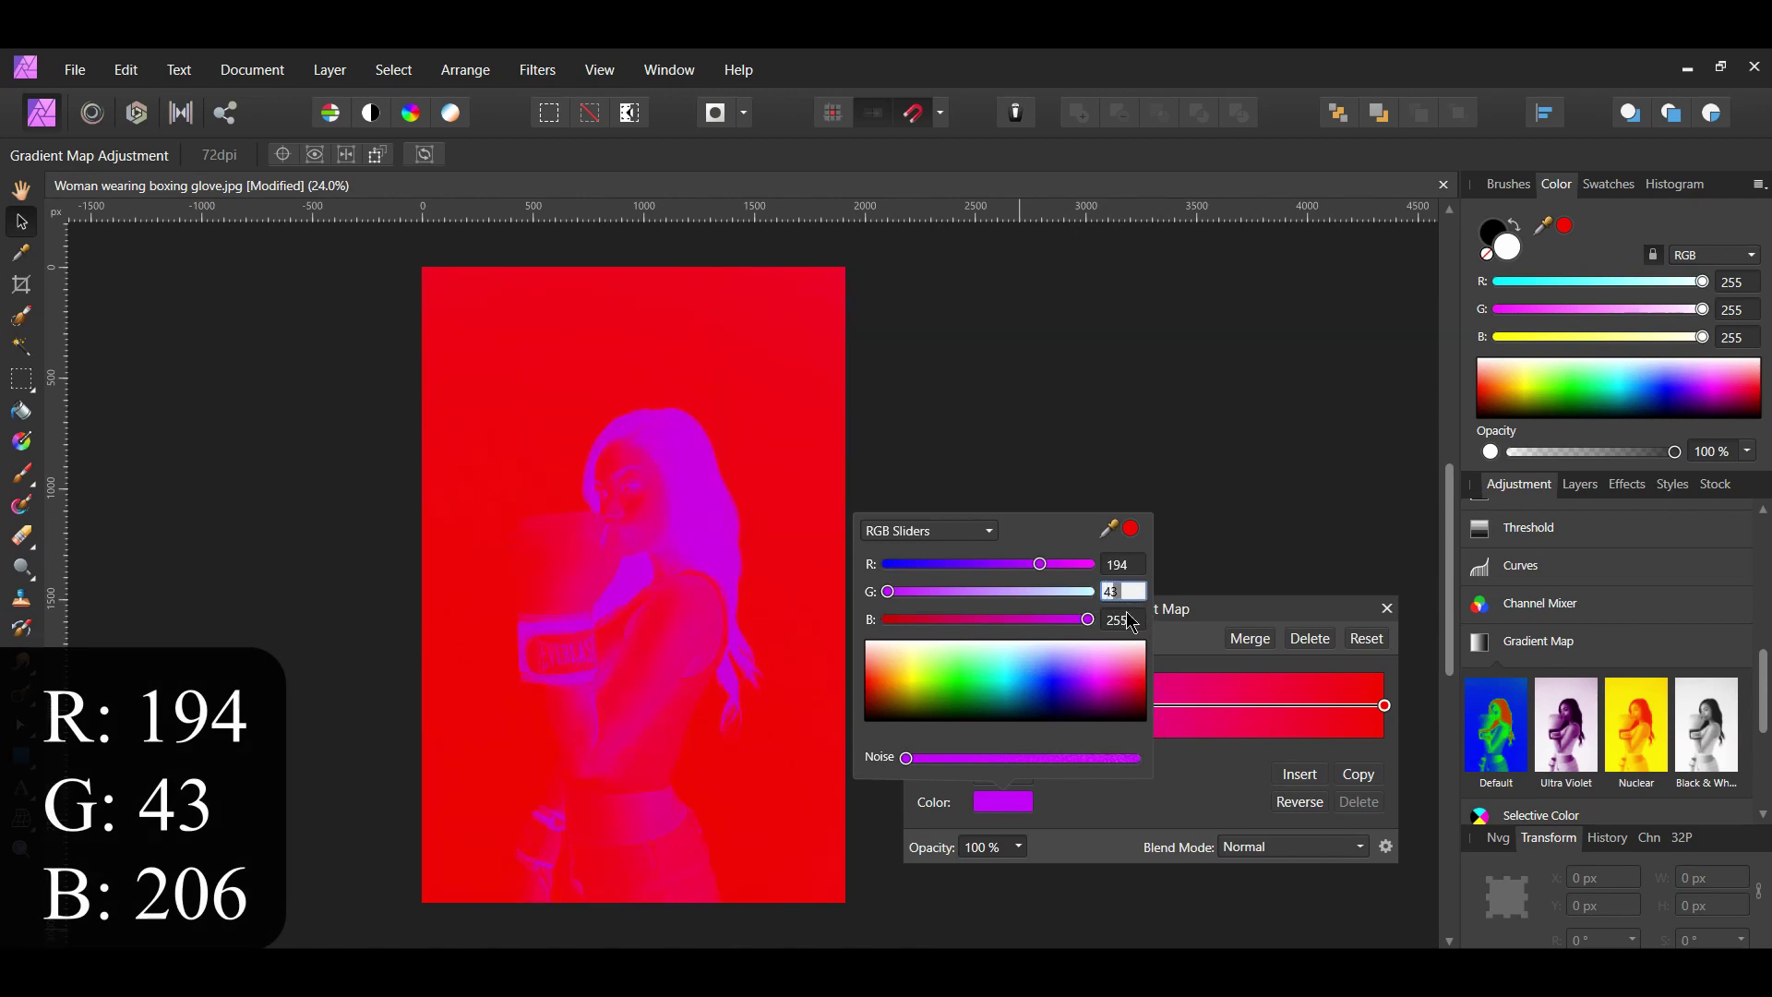
click(1123, 620)
text(206)
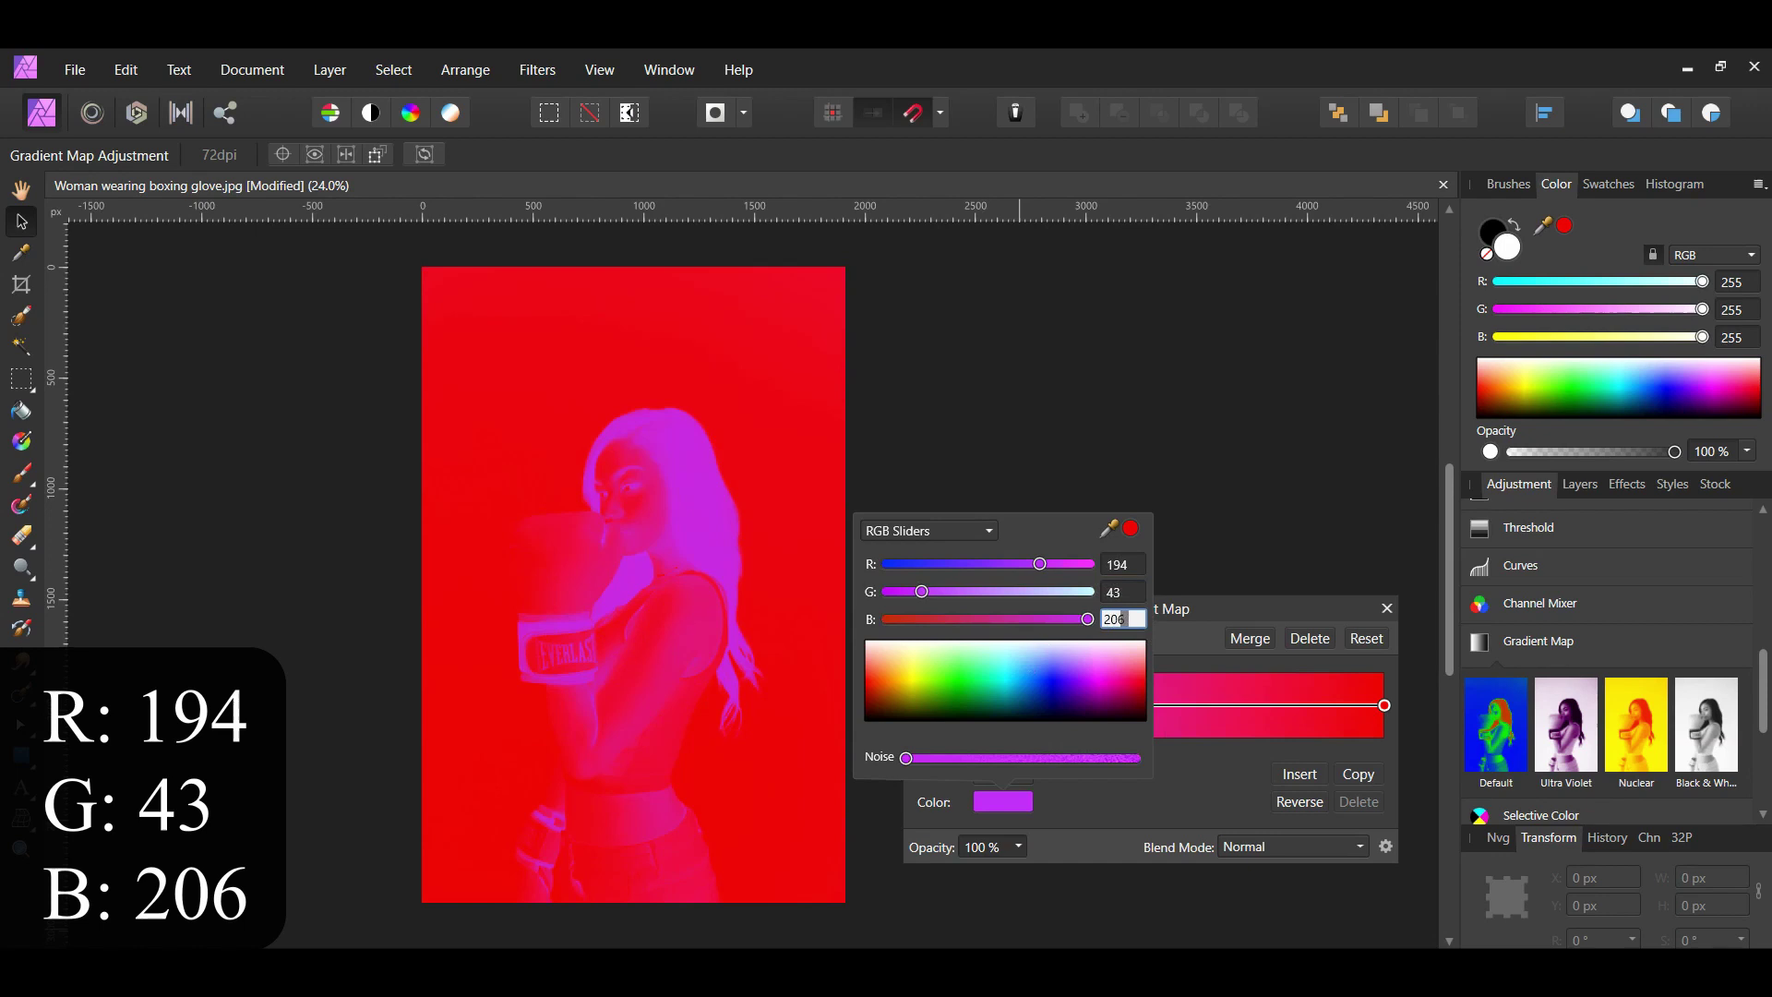
click(1205, 772)
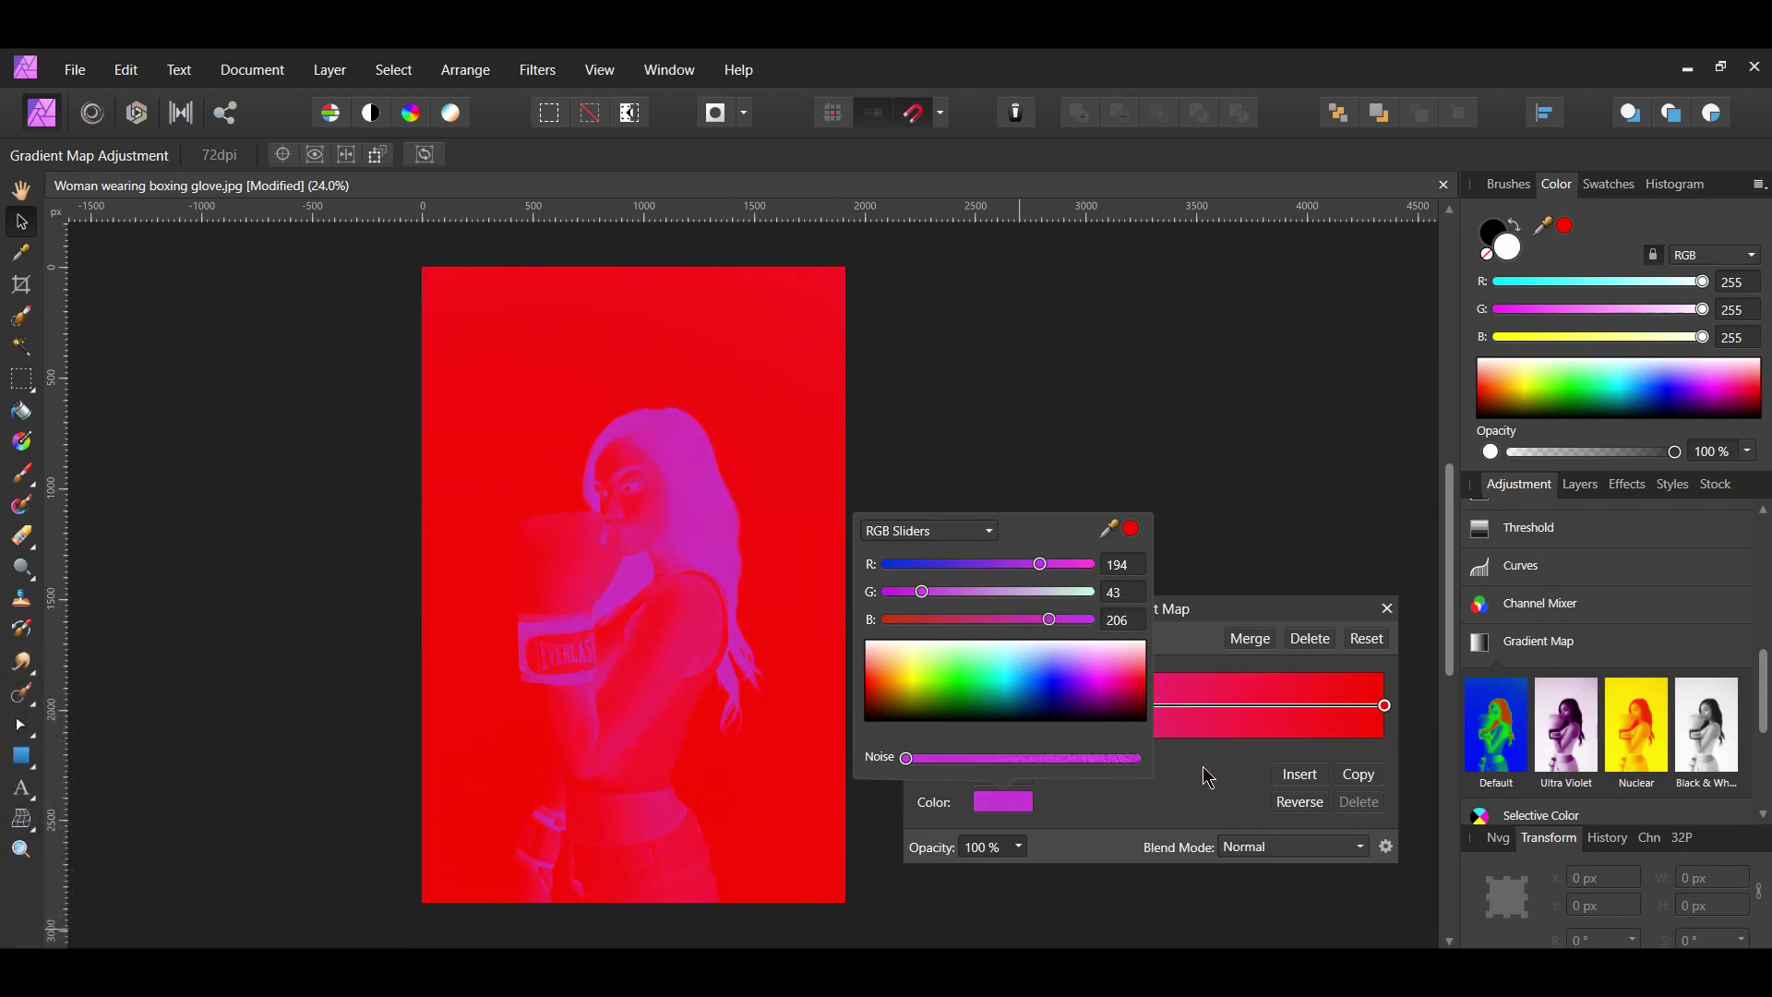
- Set the gradient's right stop colour to peach: R 239, G 168, B 105
click(1207, 775)
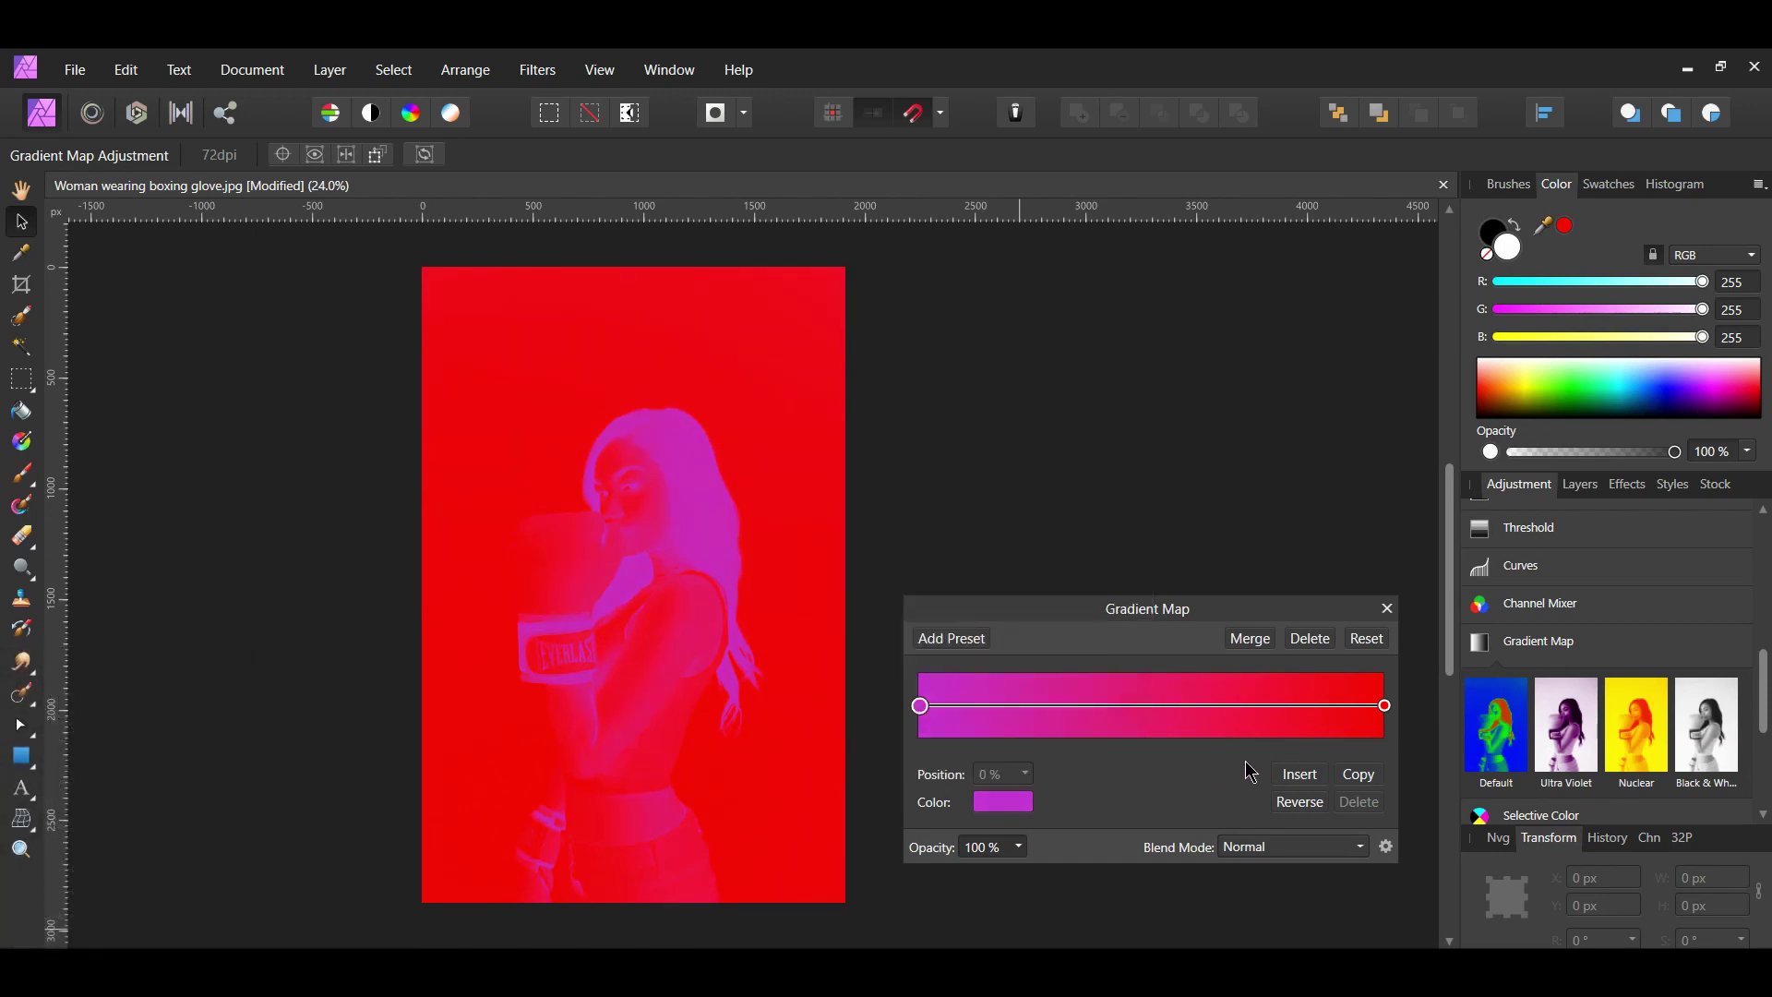
click(1386, 707)
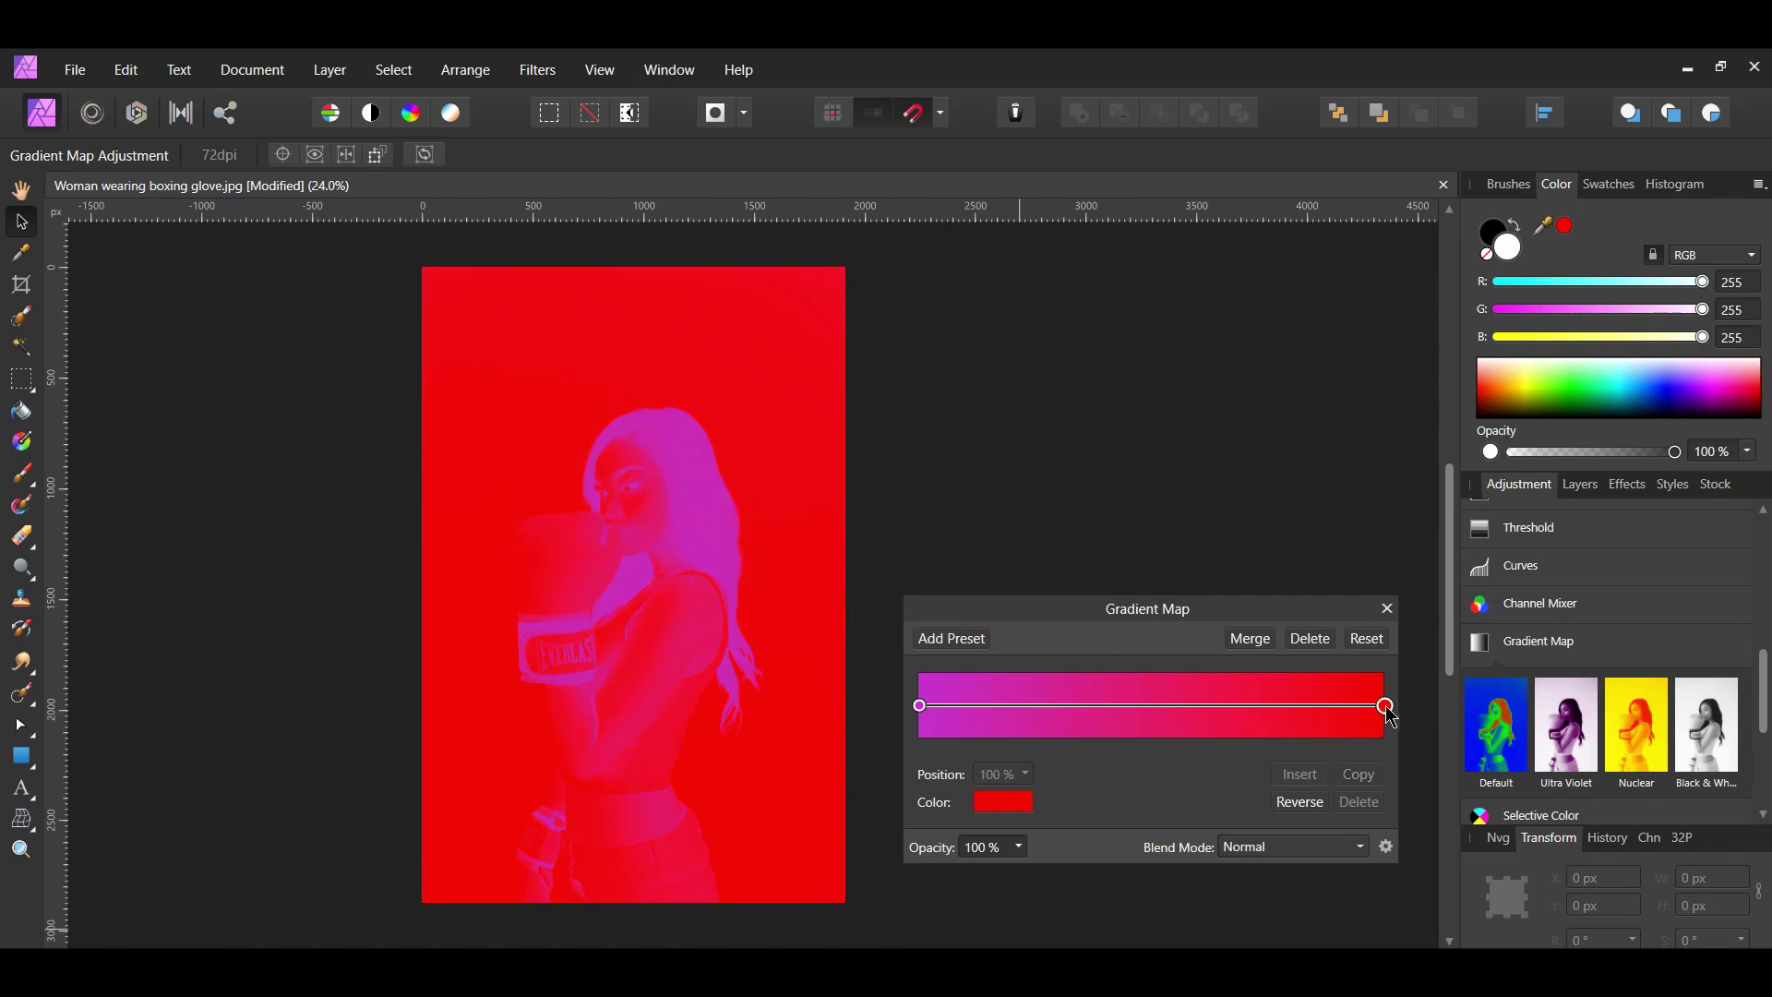
click(1018, 811)
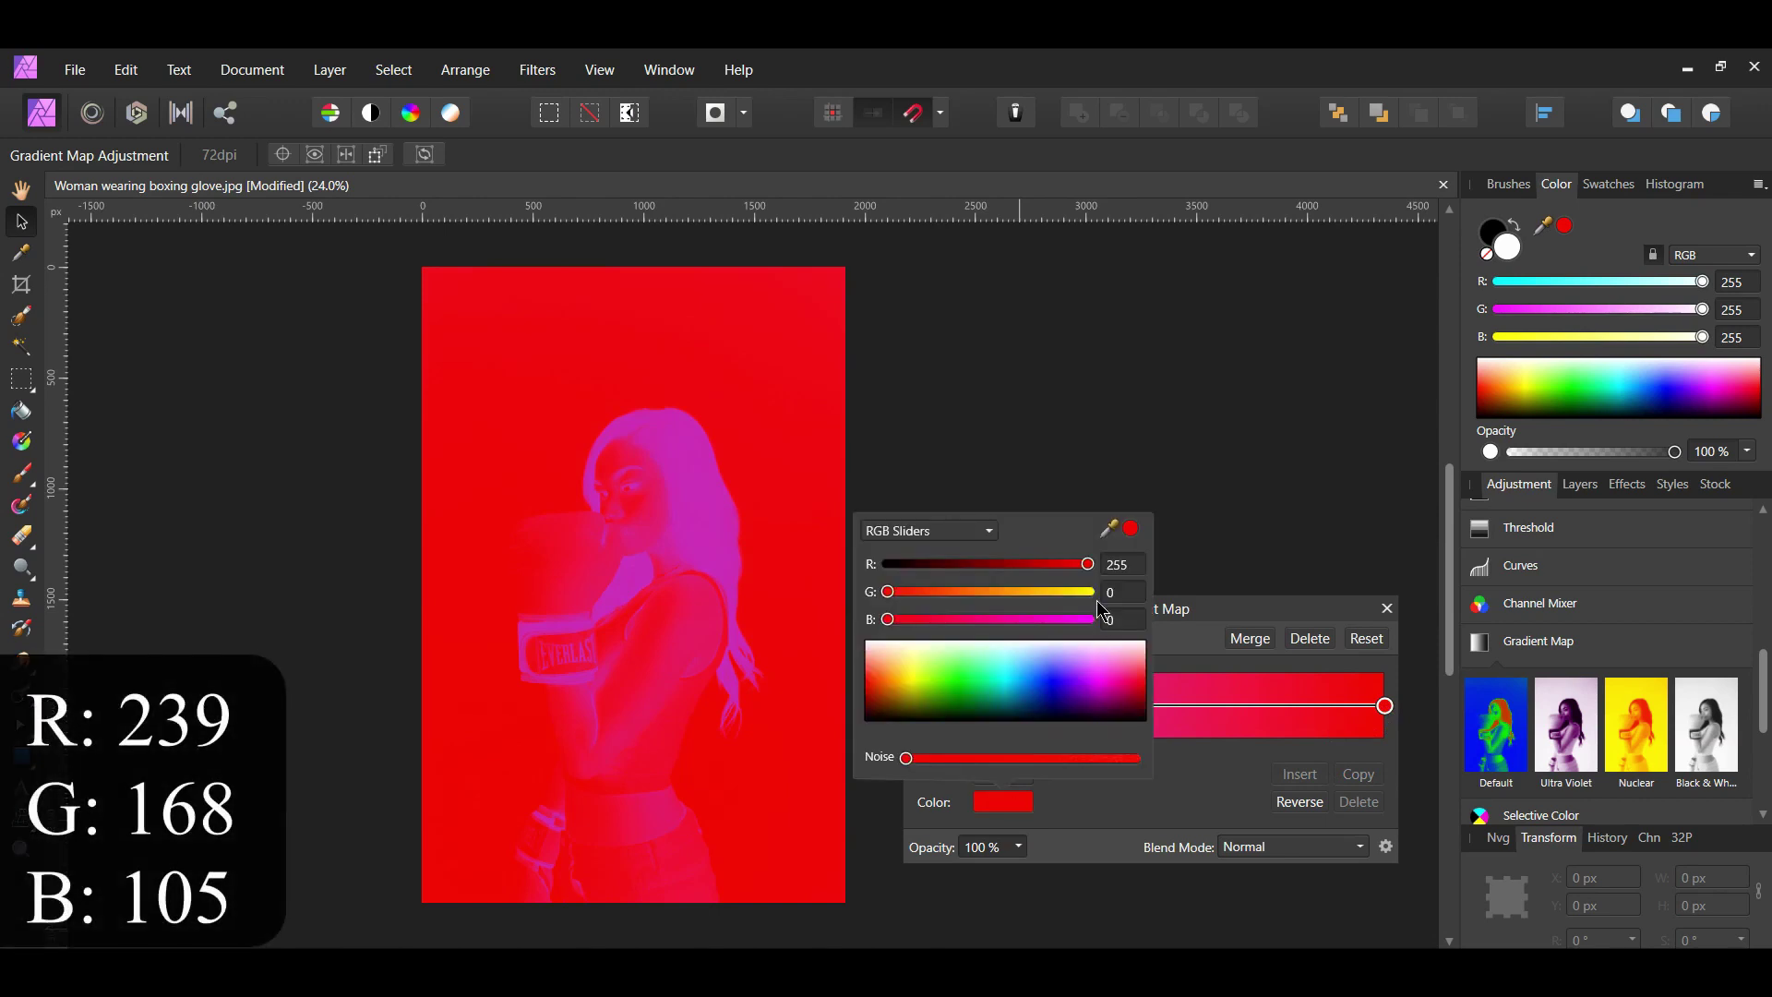
click(1130, 563)
text(239)
click(1132, 592)
text(168)
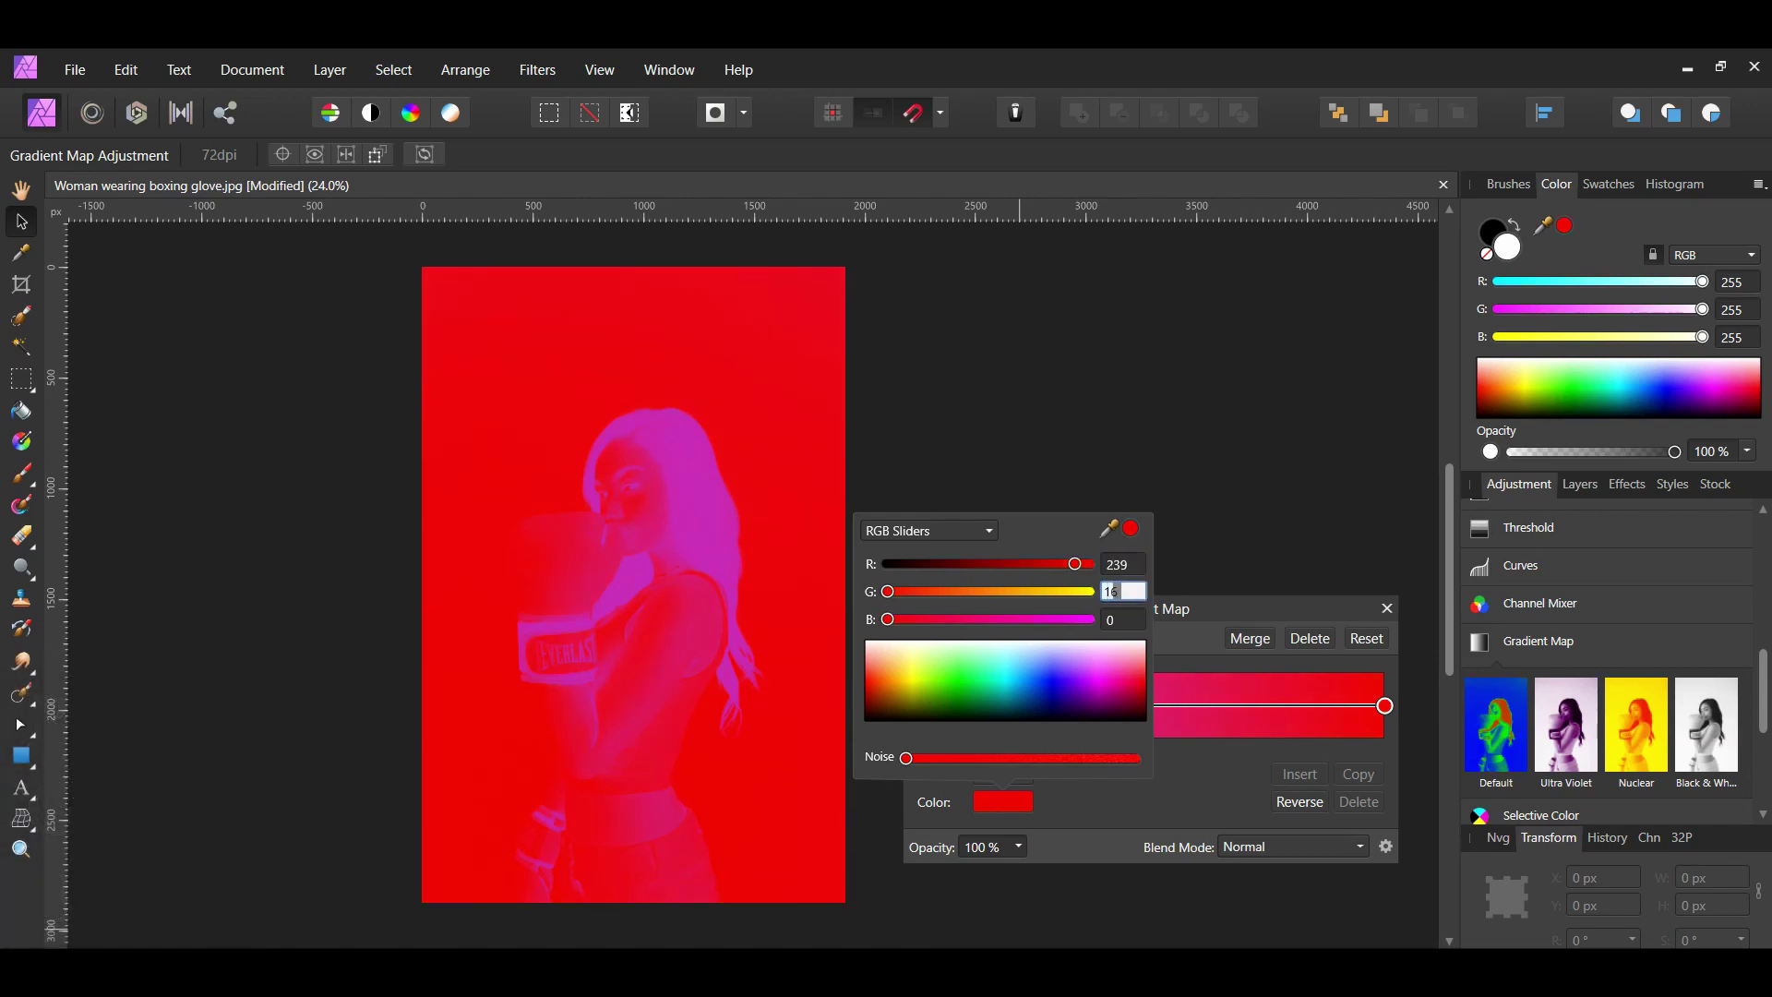
click(1134, 620)
text(105)
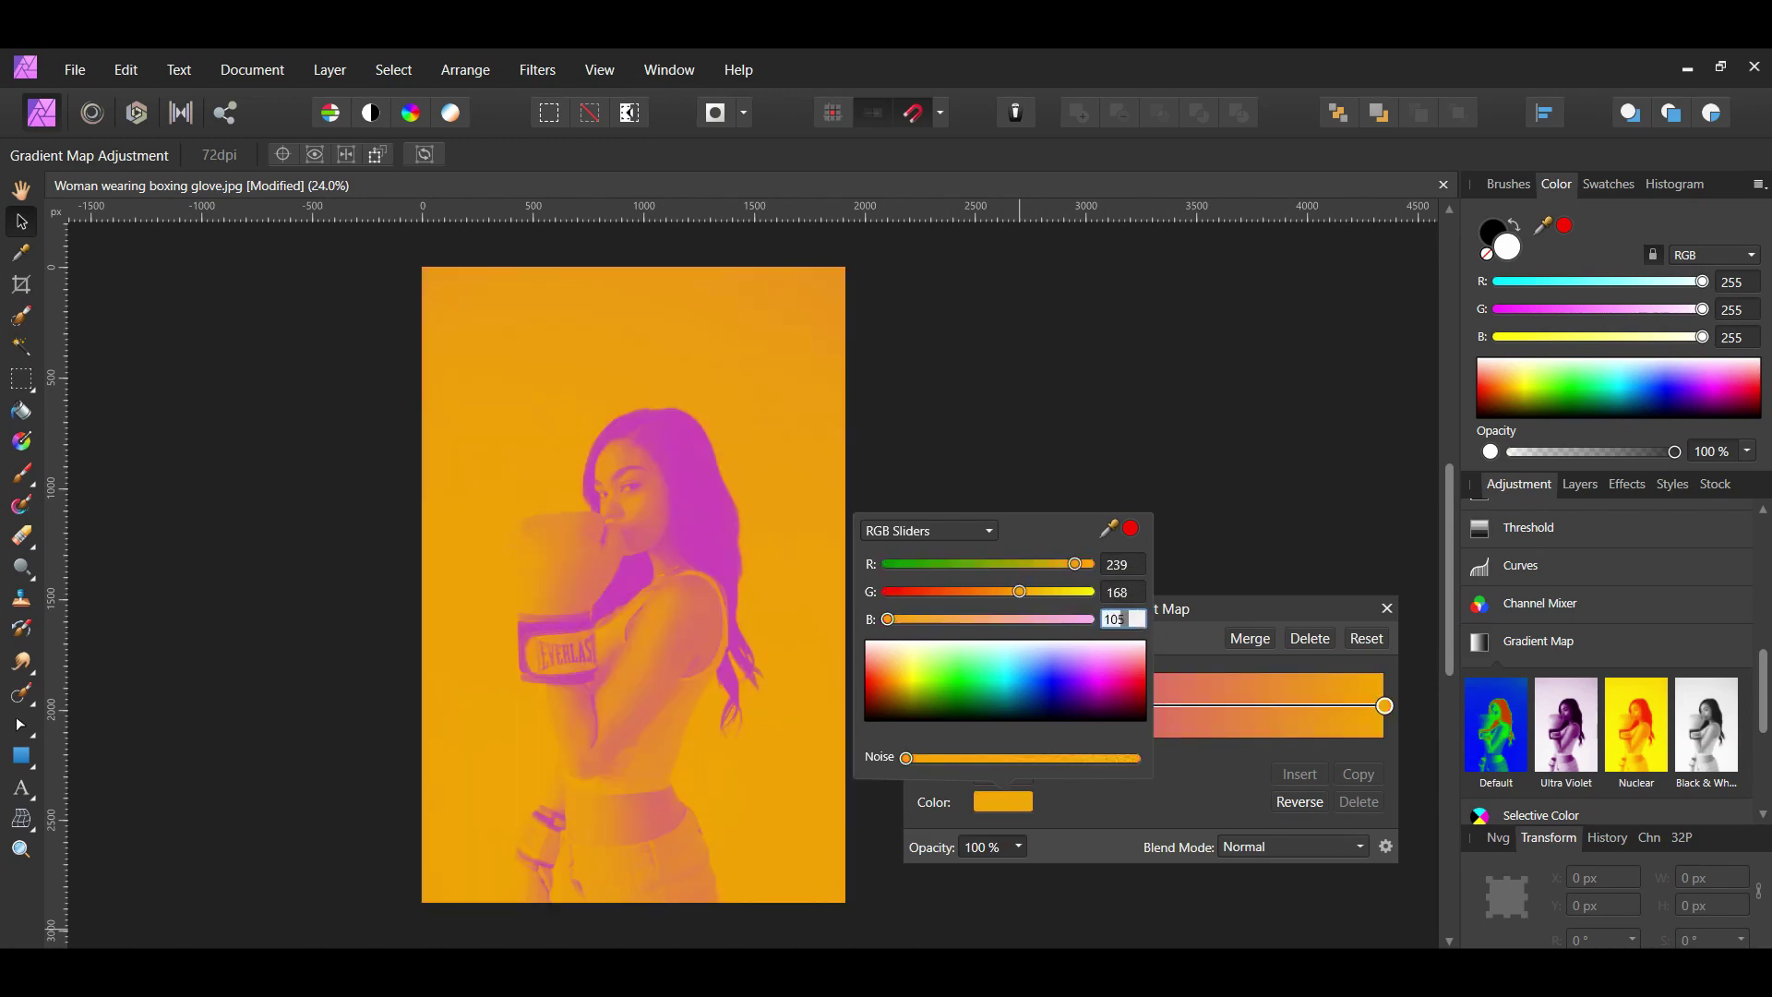
key(Return)
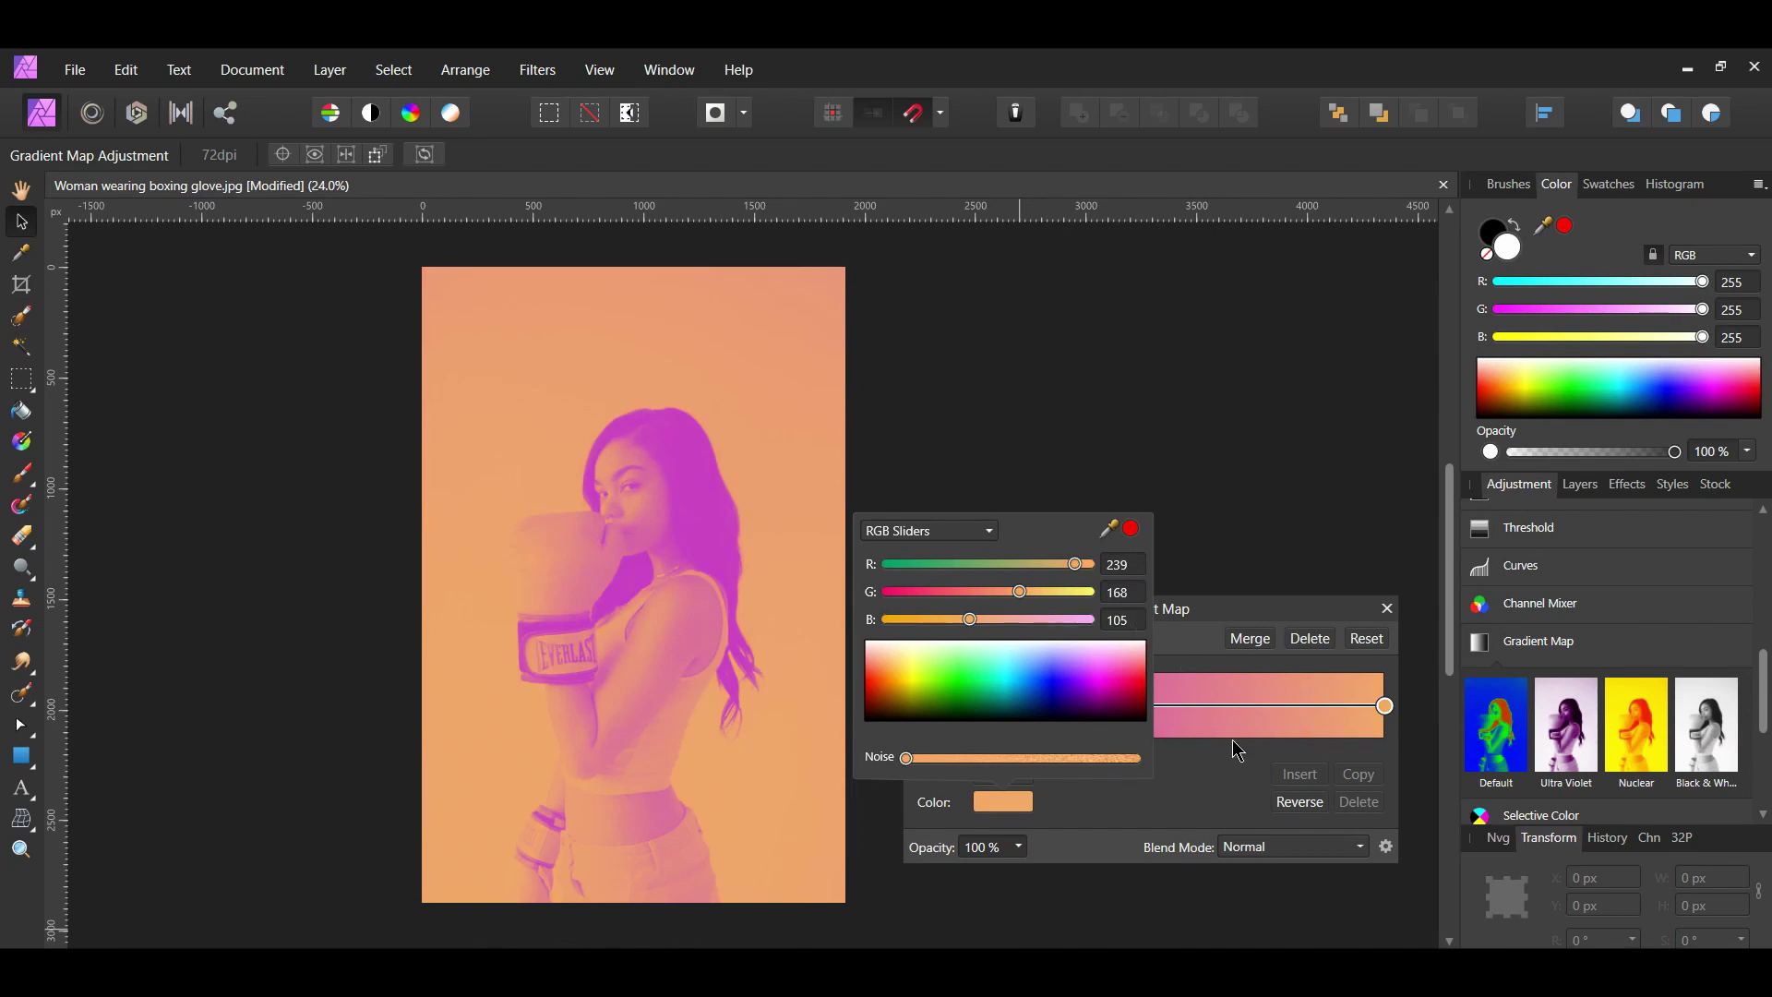
click(1237, 772)
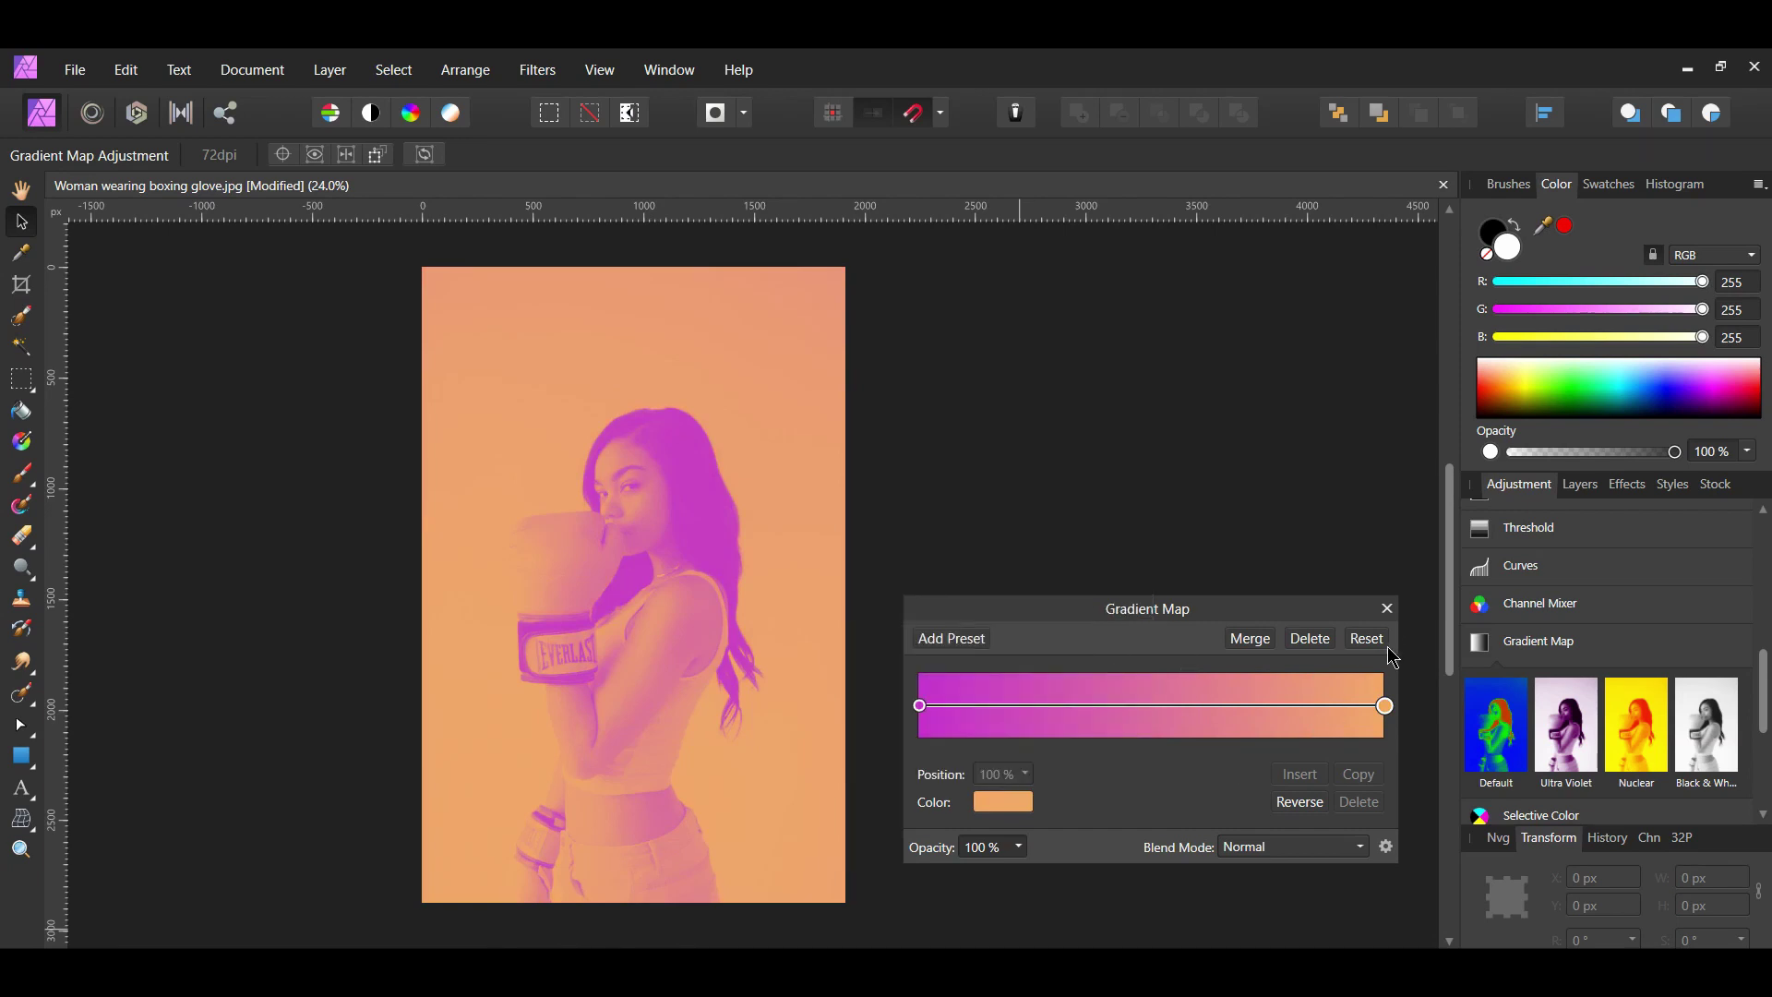
- Select the Background, Black & White and Gradient Map layers together for merging
click(1388, 611)
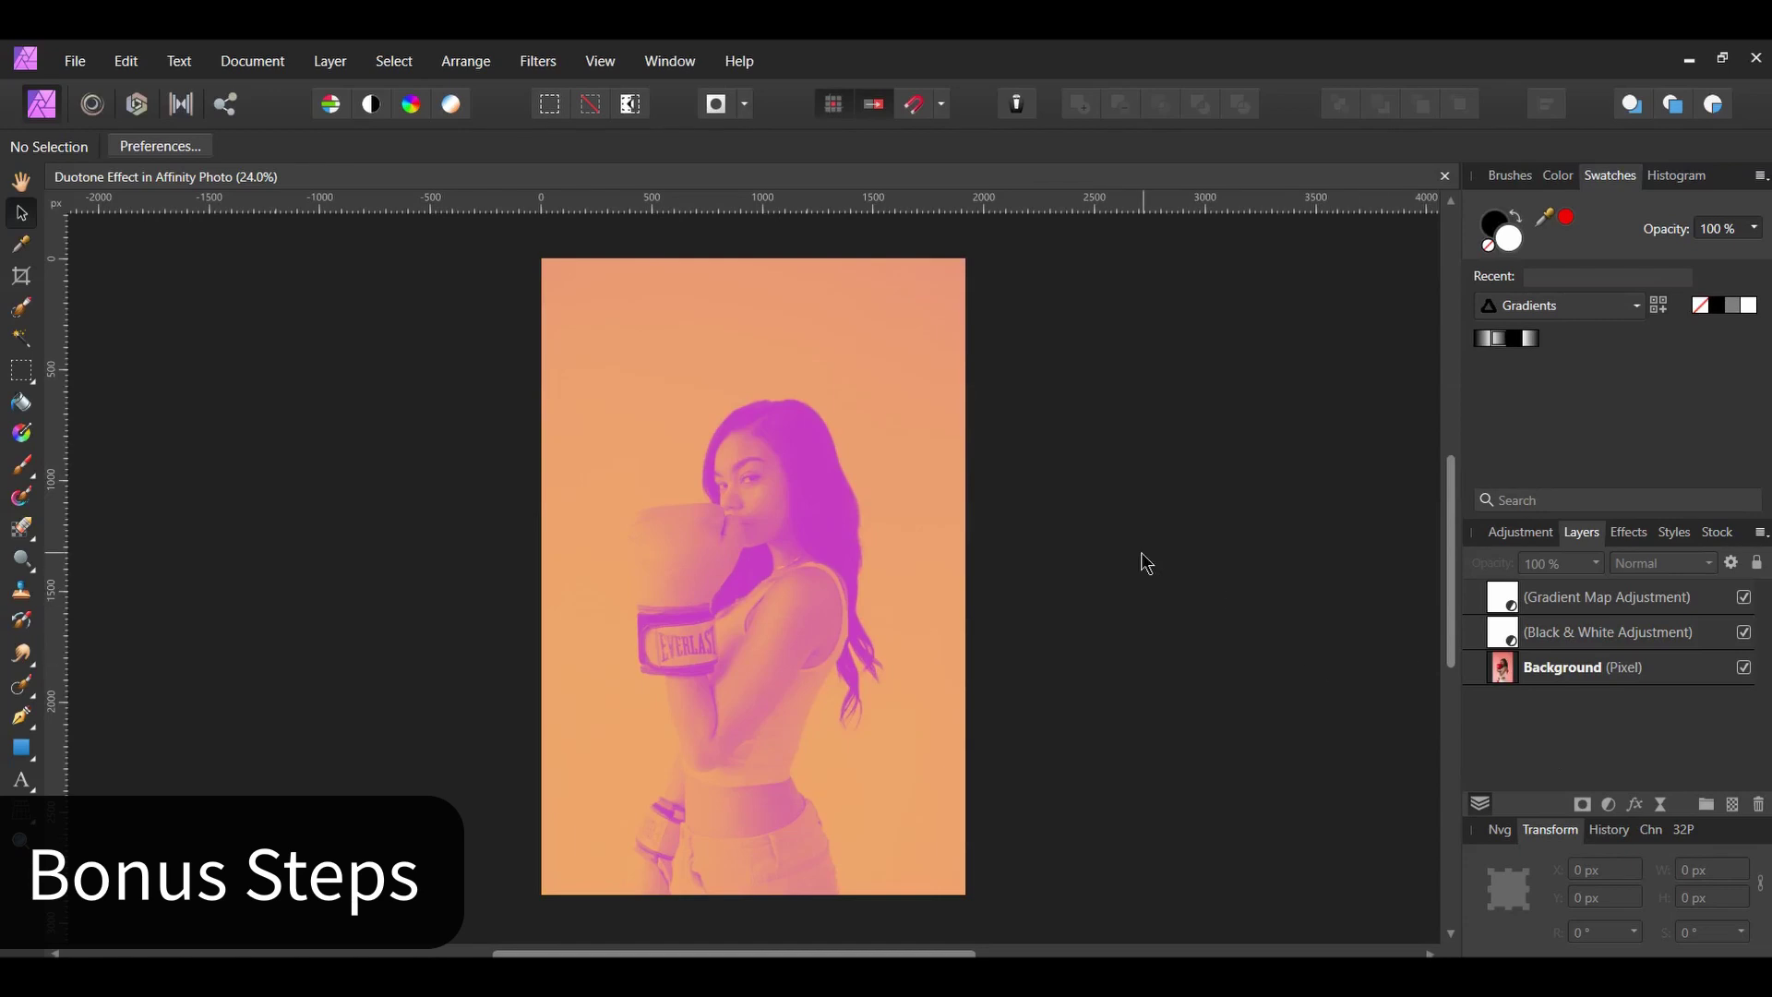
click(1563, 672)
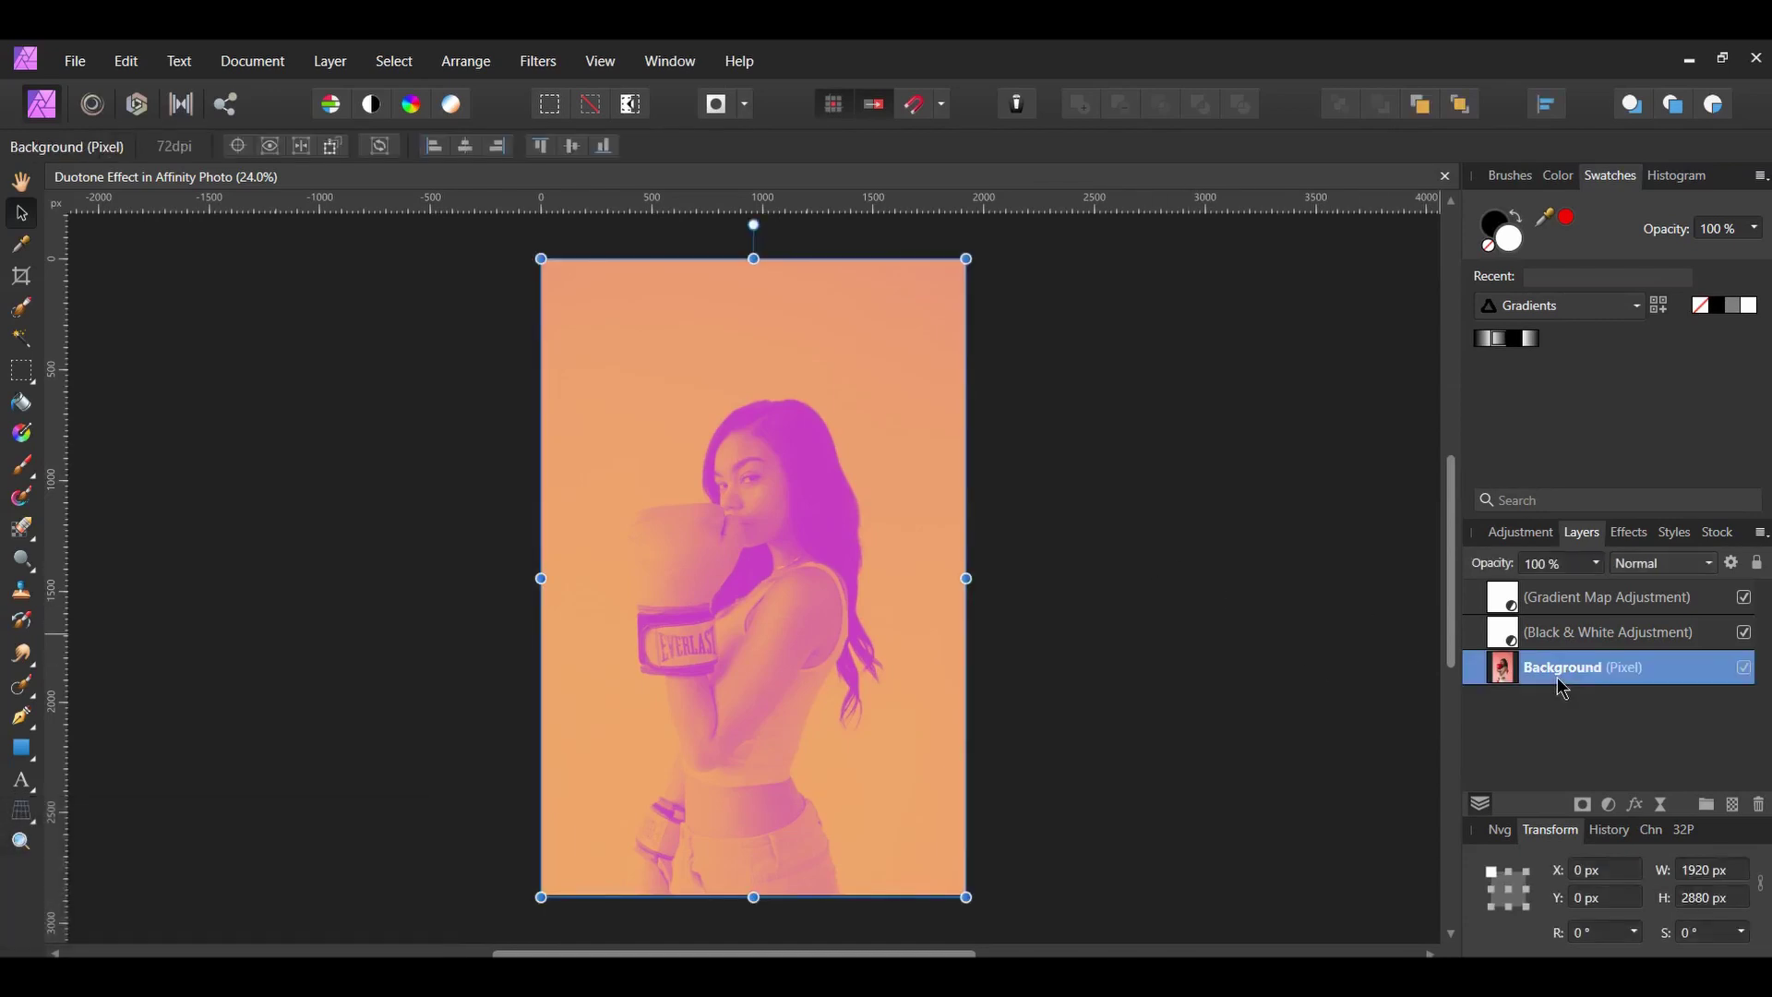
shift+click(1575, 636)
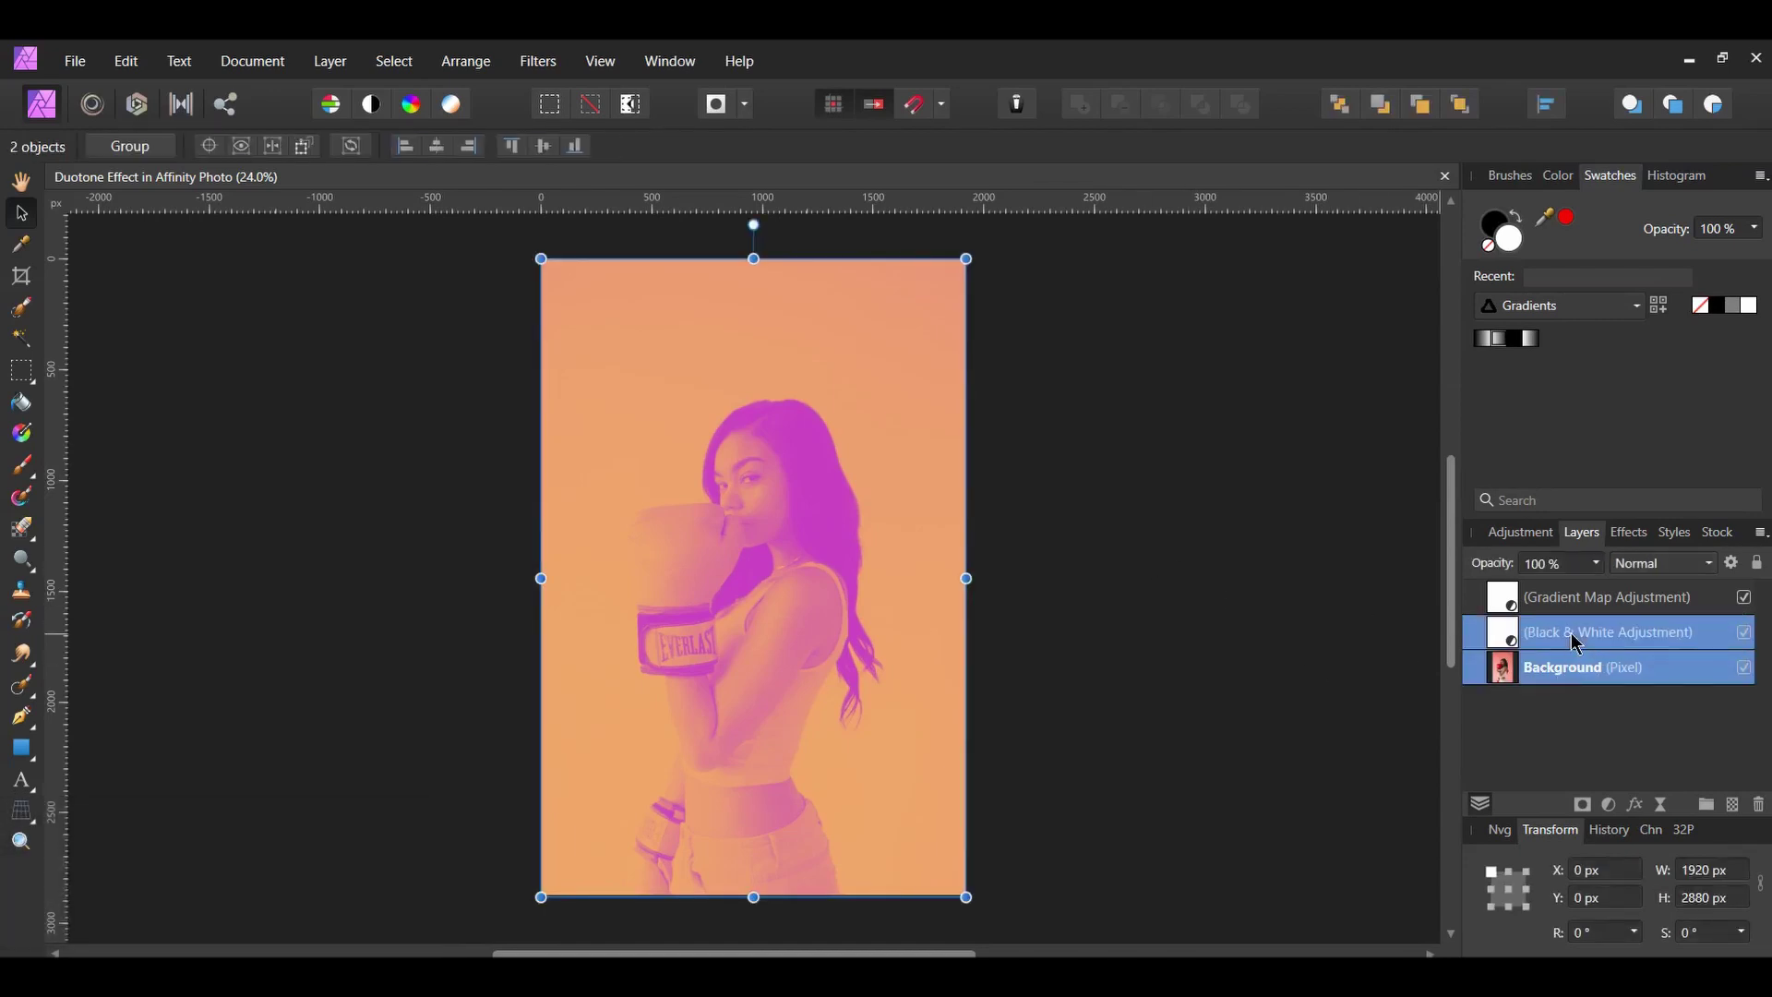
shift+click(1585, 602)
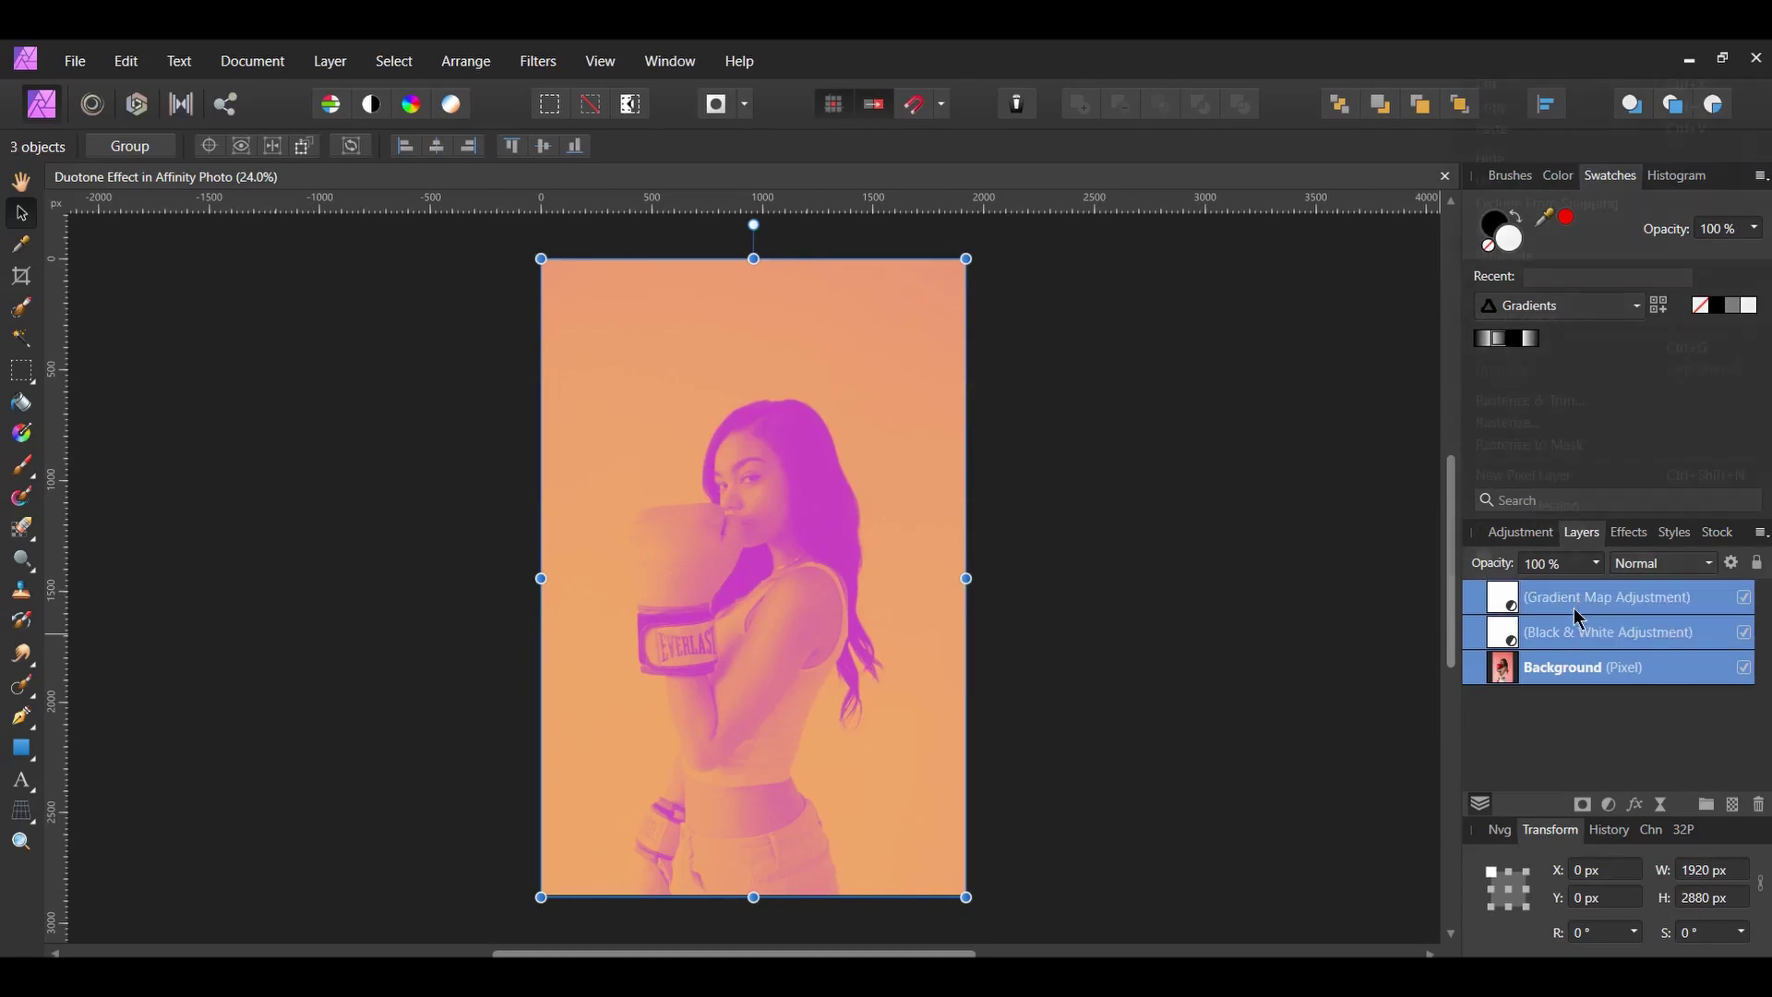
right_click(1579, 619)
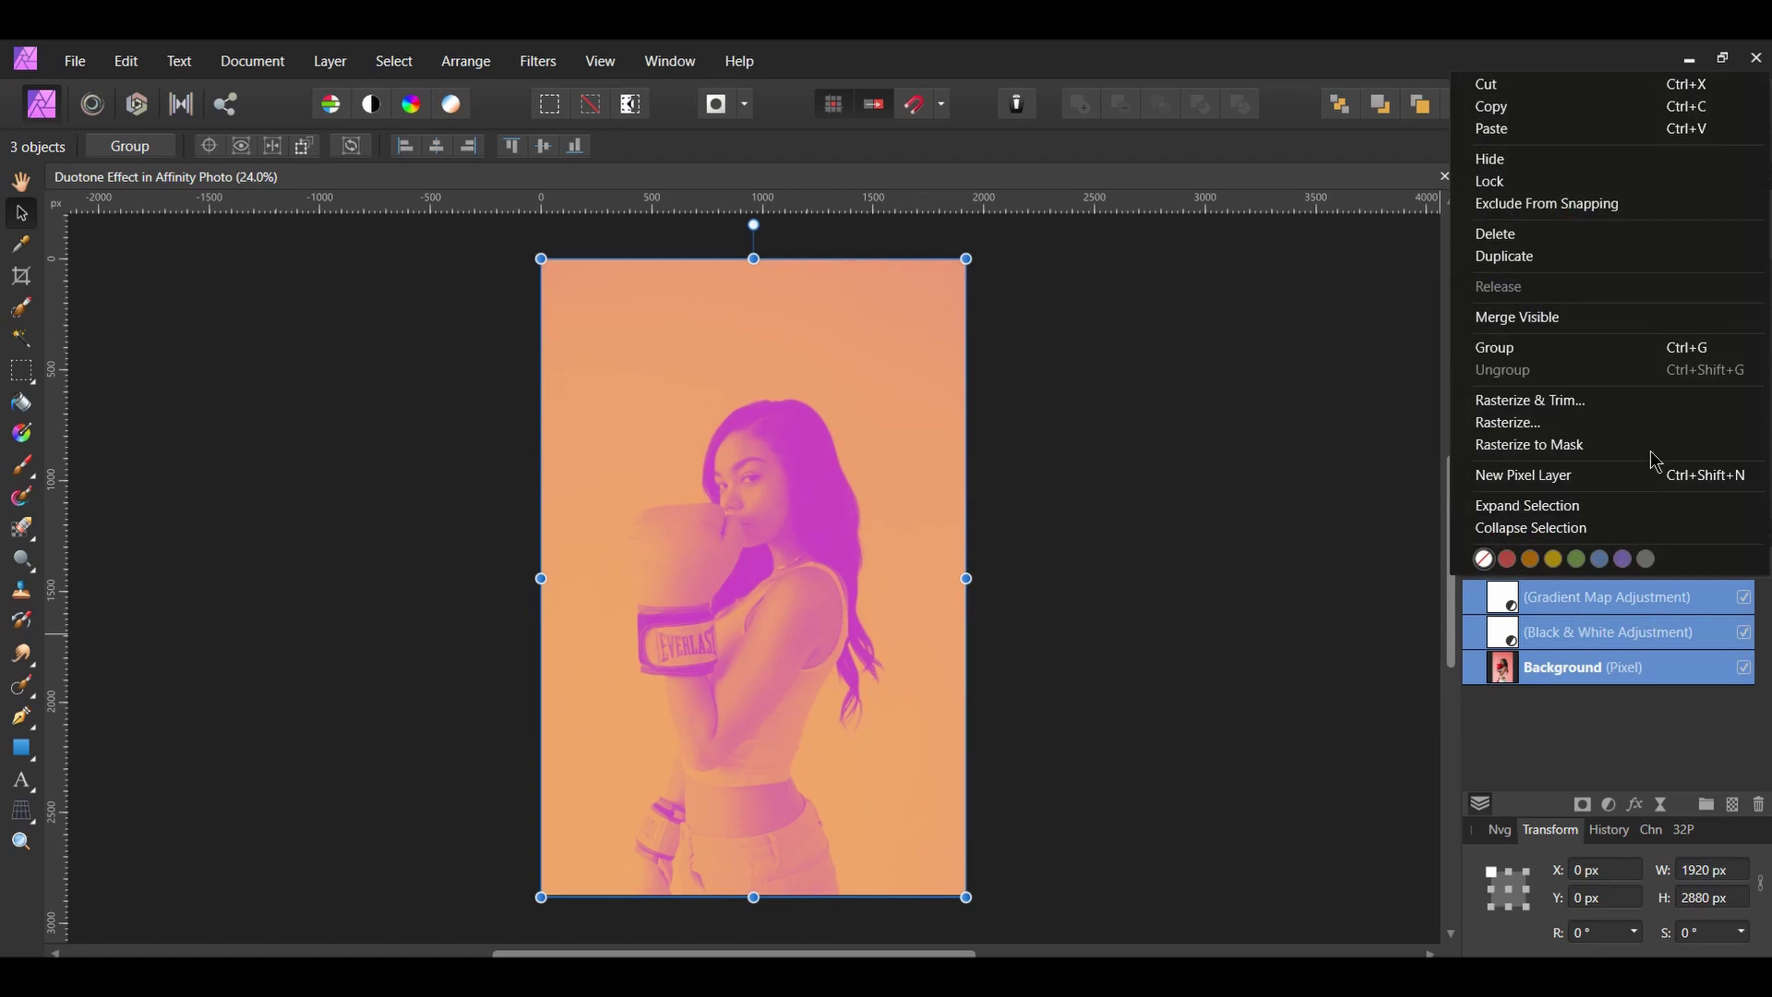
- Merge visible layers into a new pixel layer, then save the Underground Pillar Poster Mockup zip
click(1606, 318)
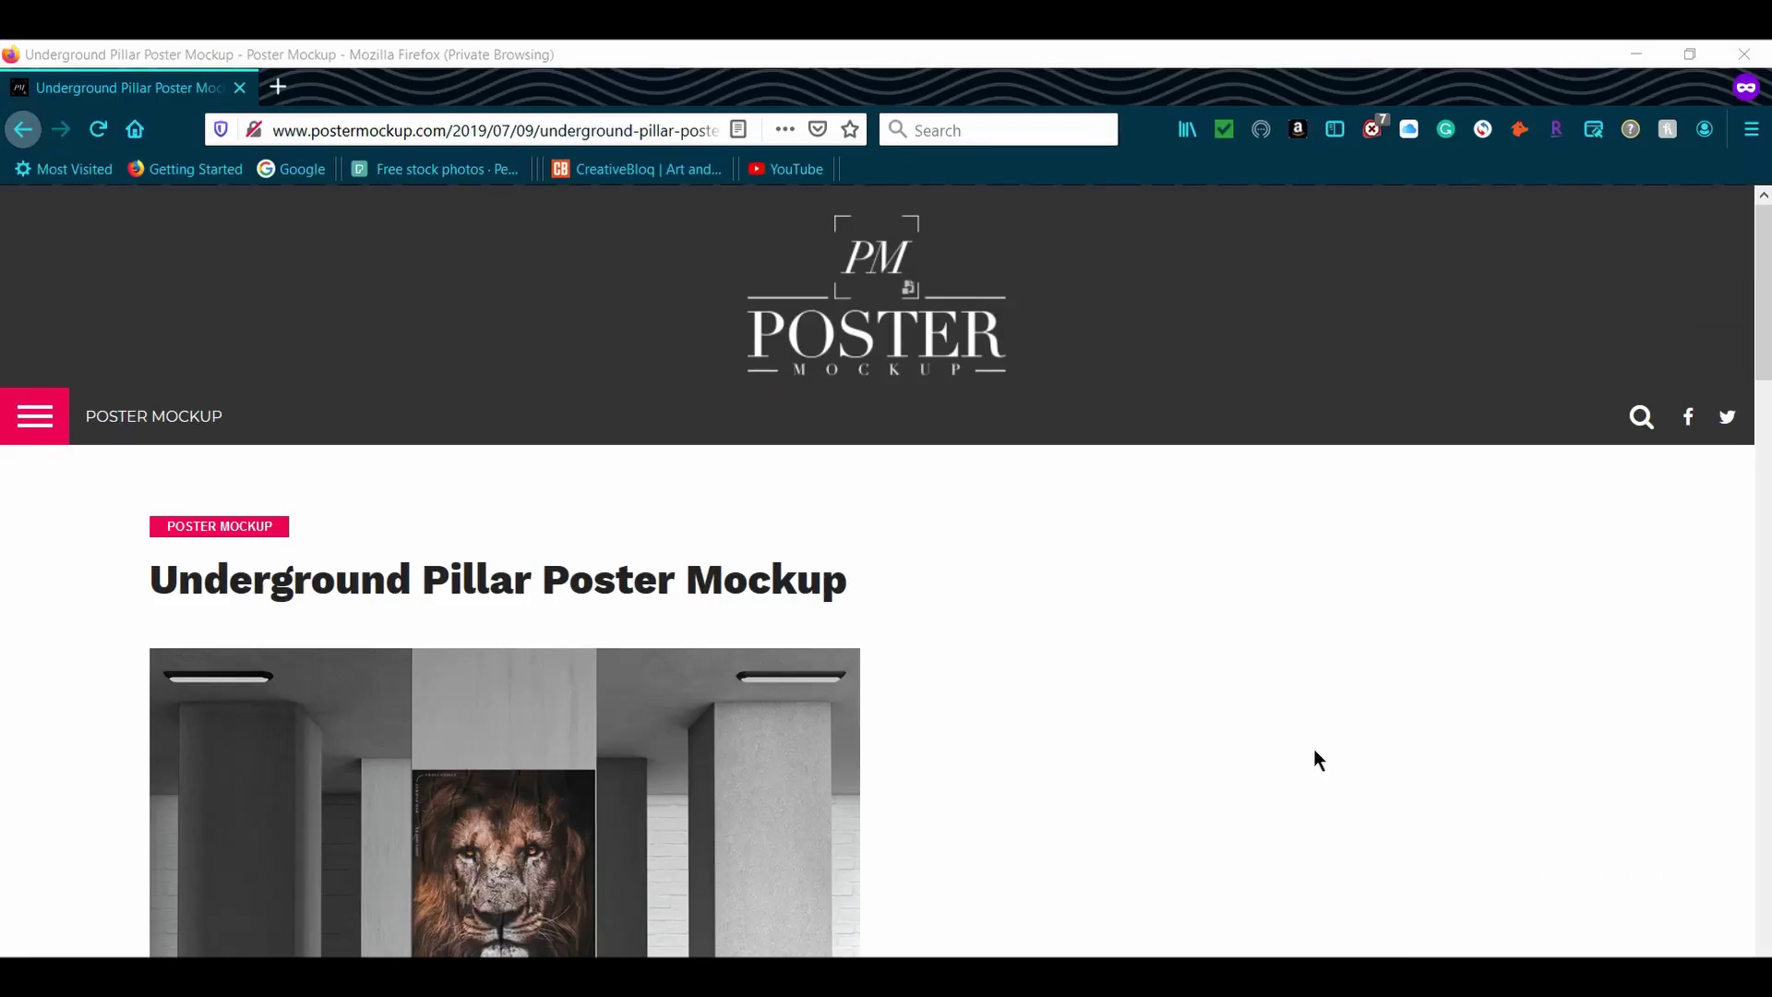
scroll(1314, 759, down, 10)
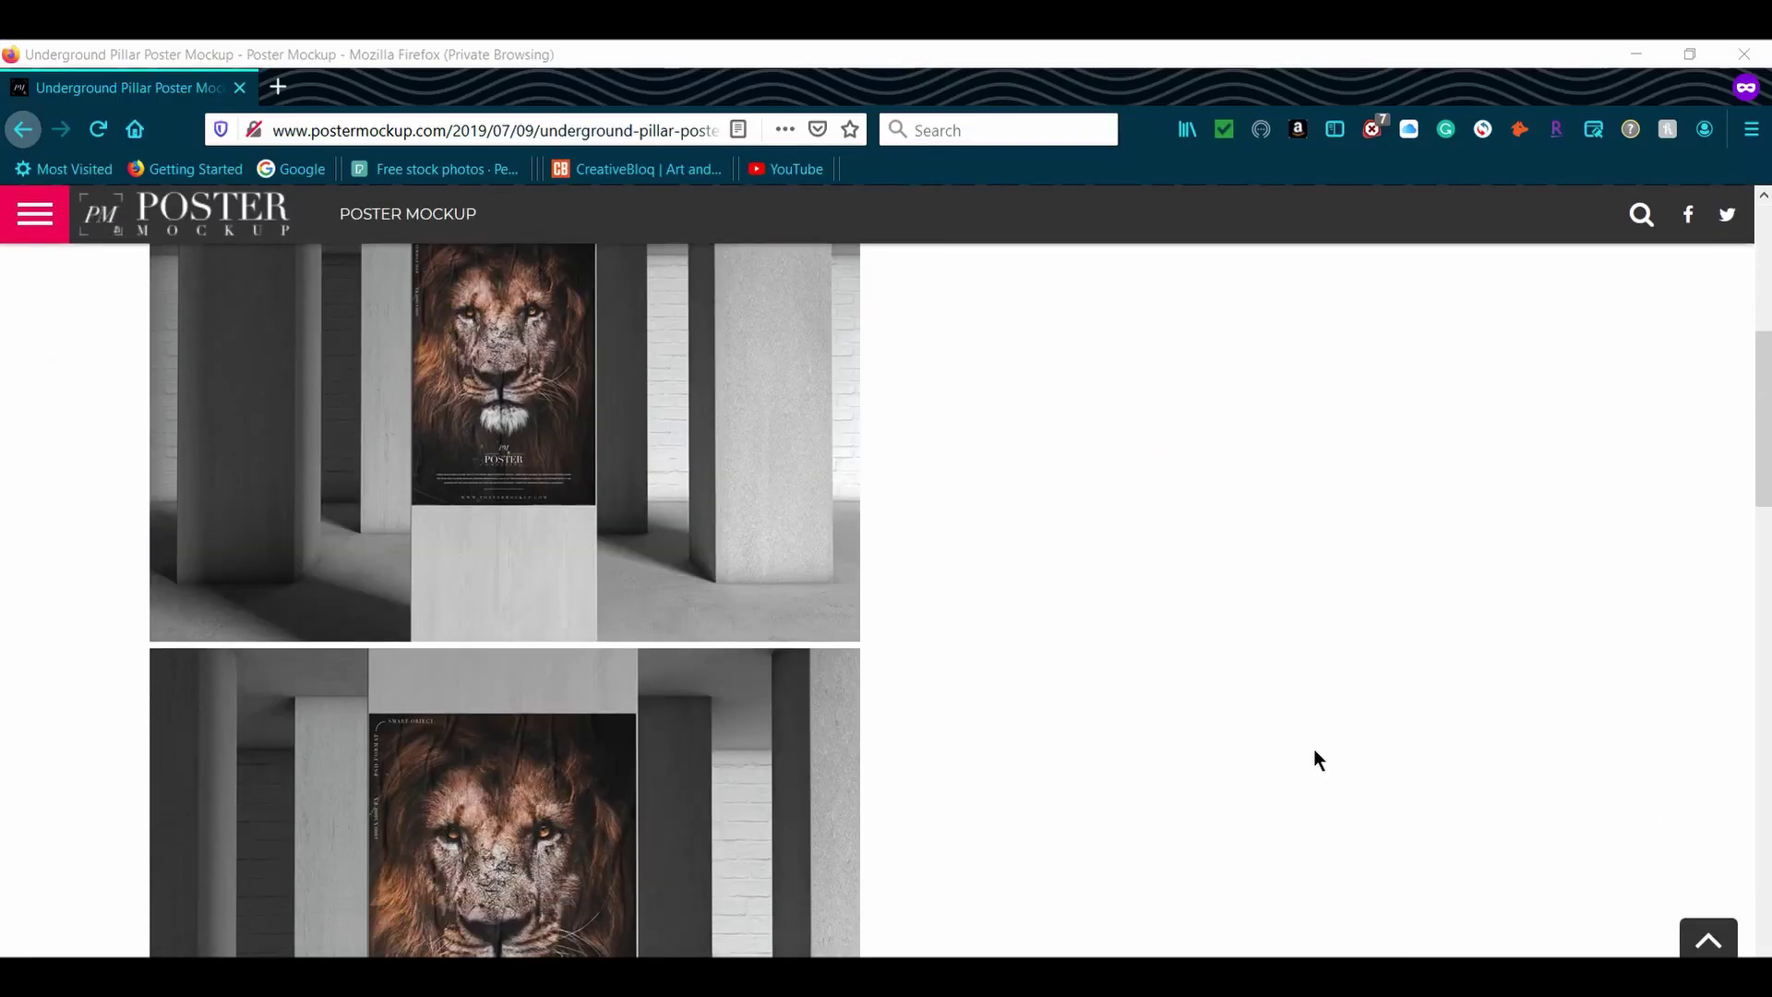
scroll(1315, 751, down, 10)
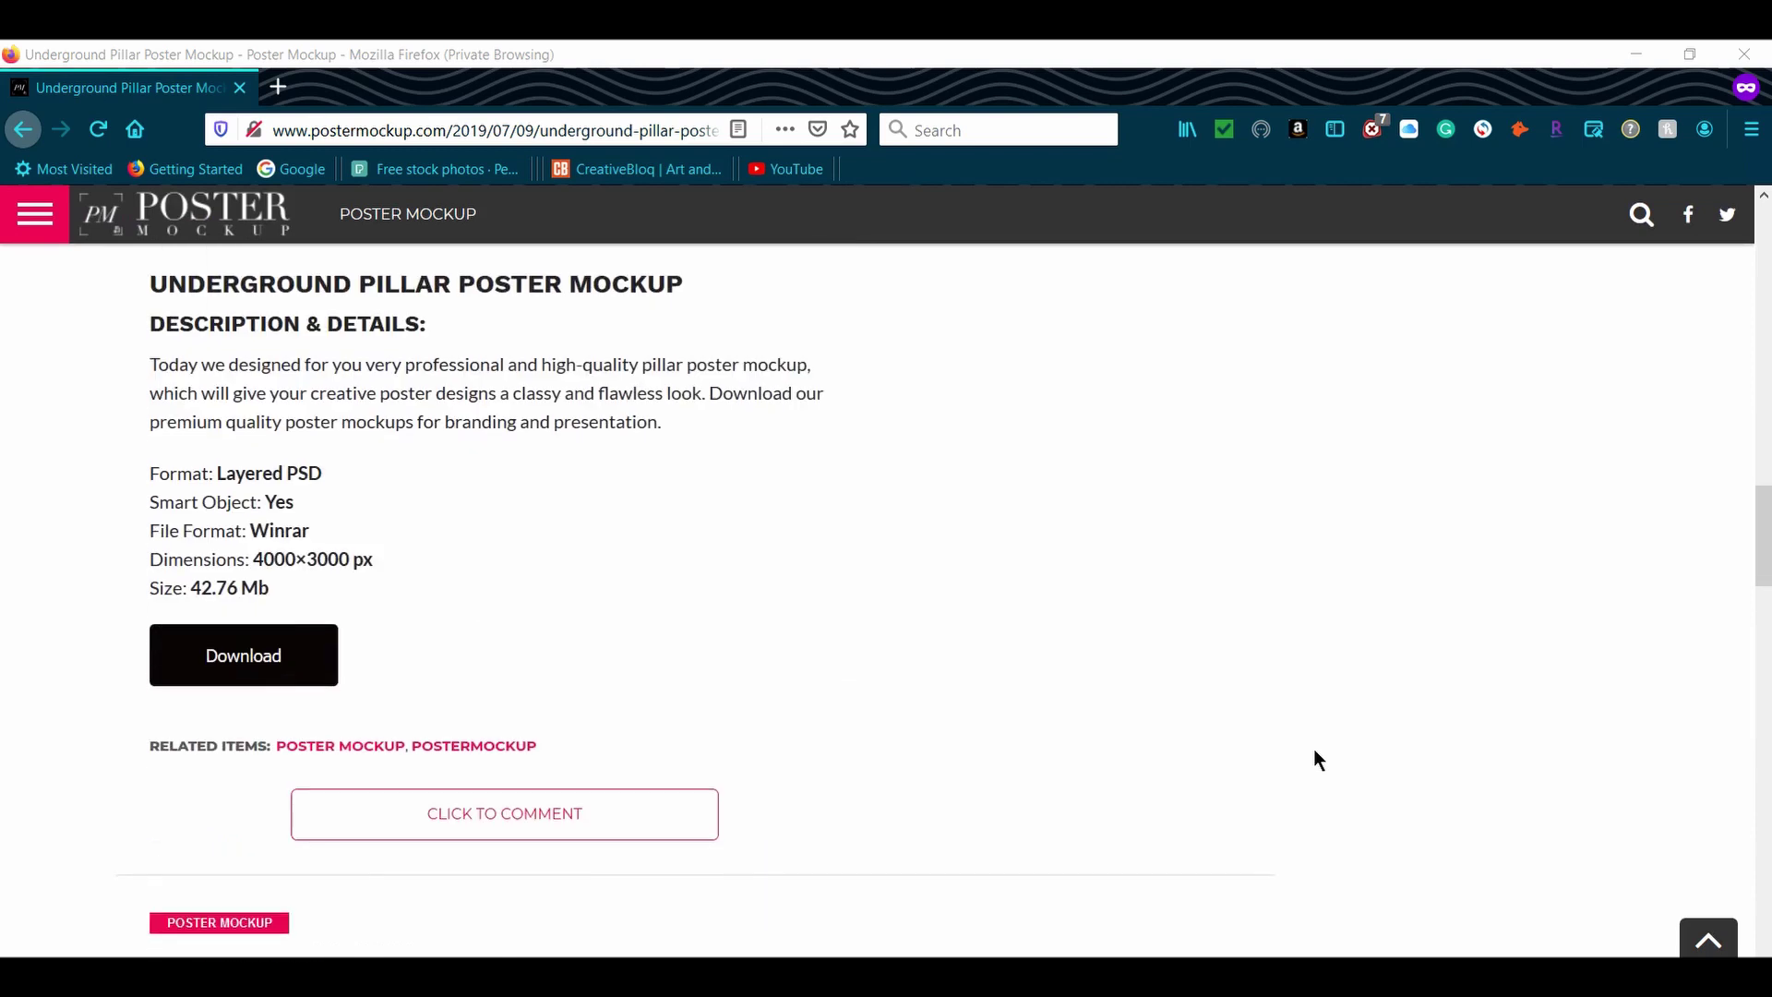
click(285, 672)
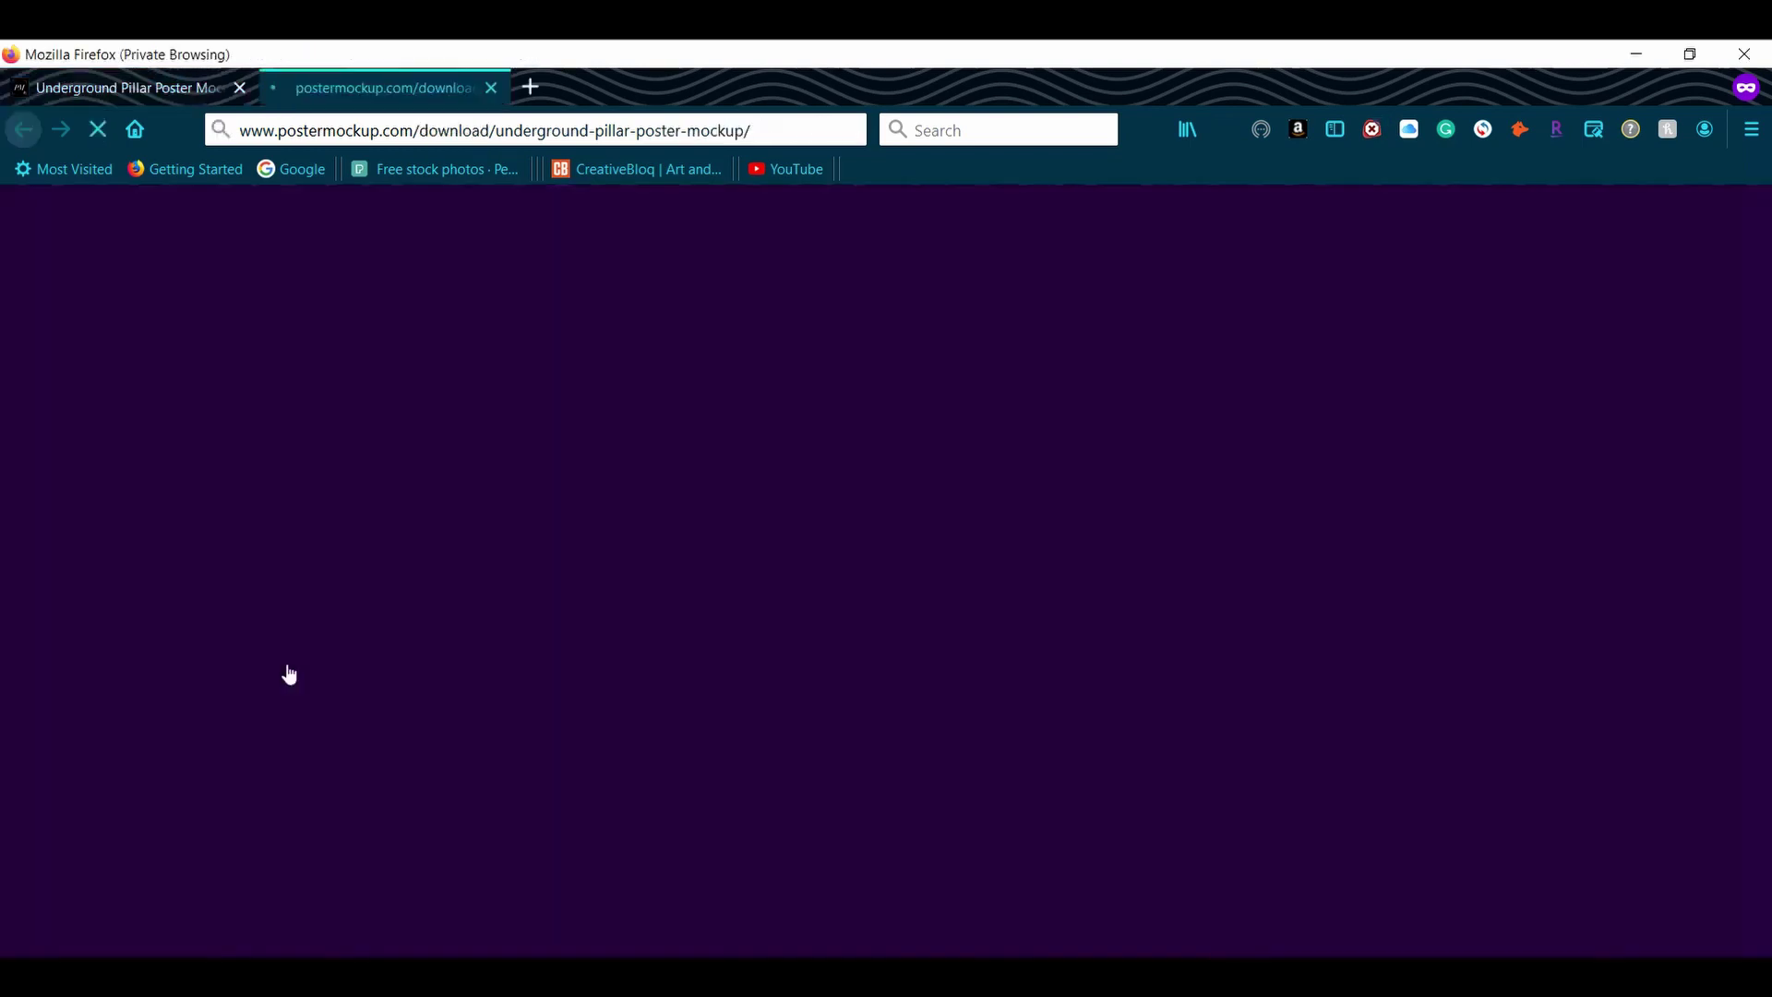
click(211, 653)
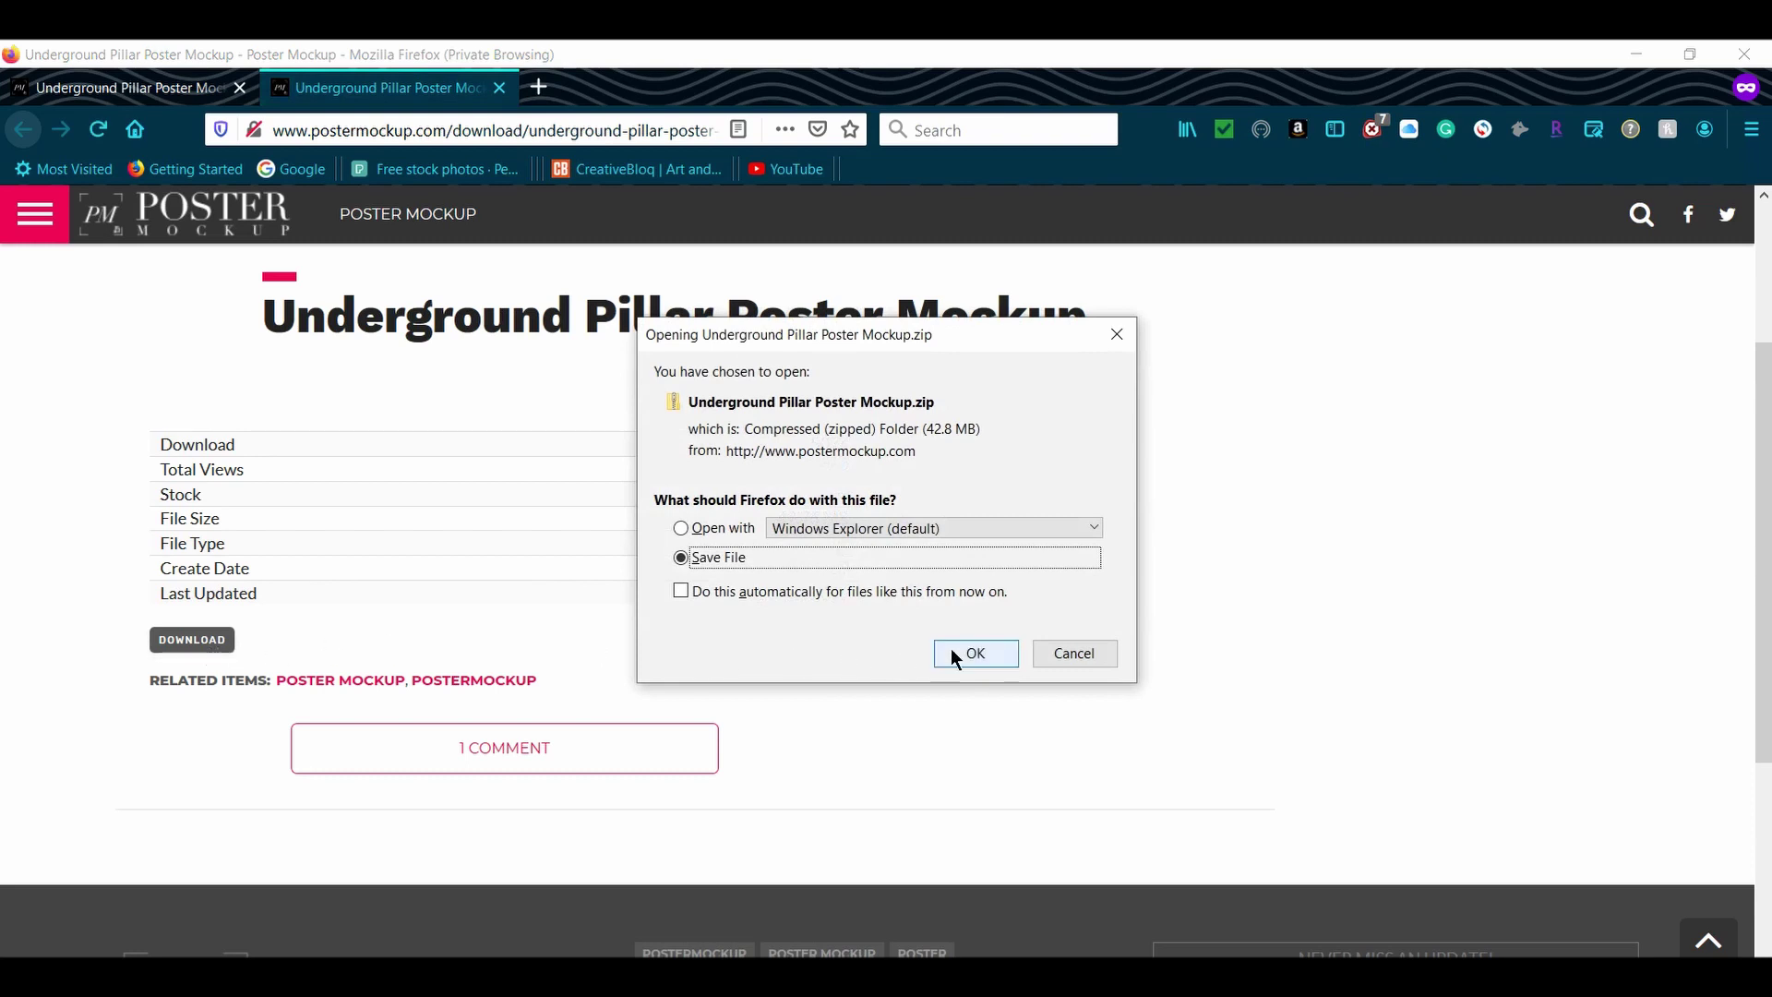
click(970, 652)
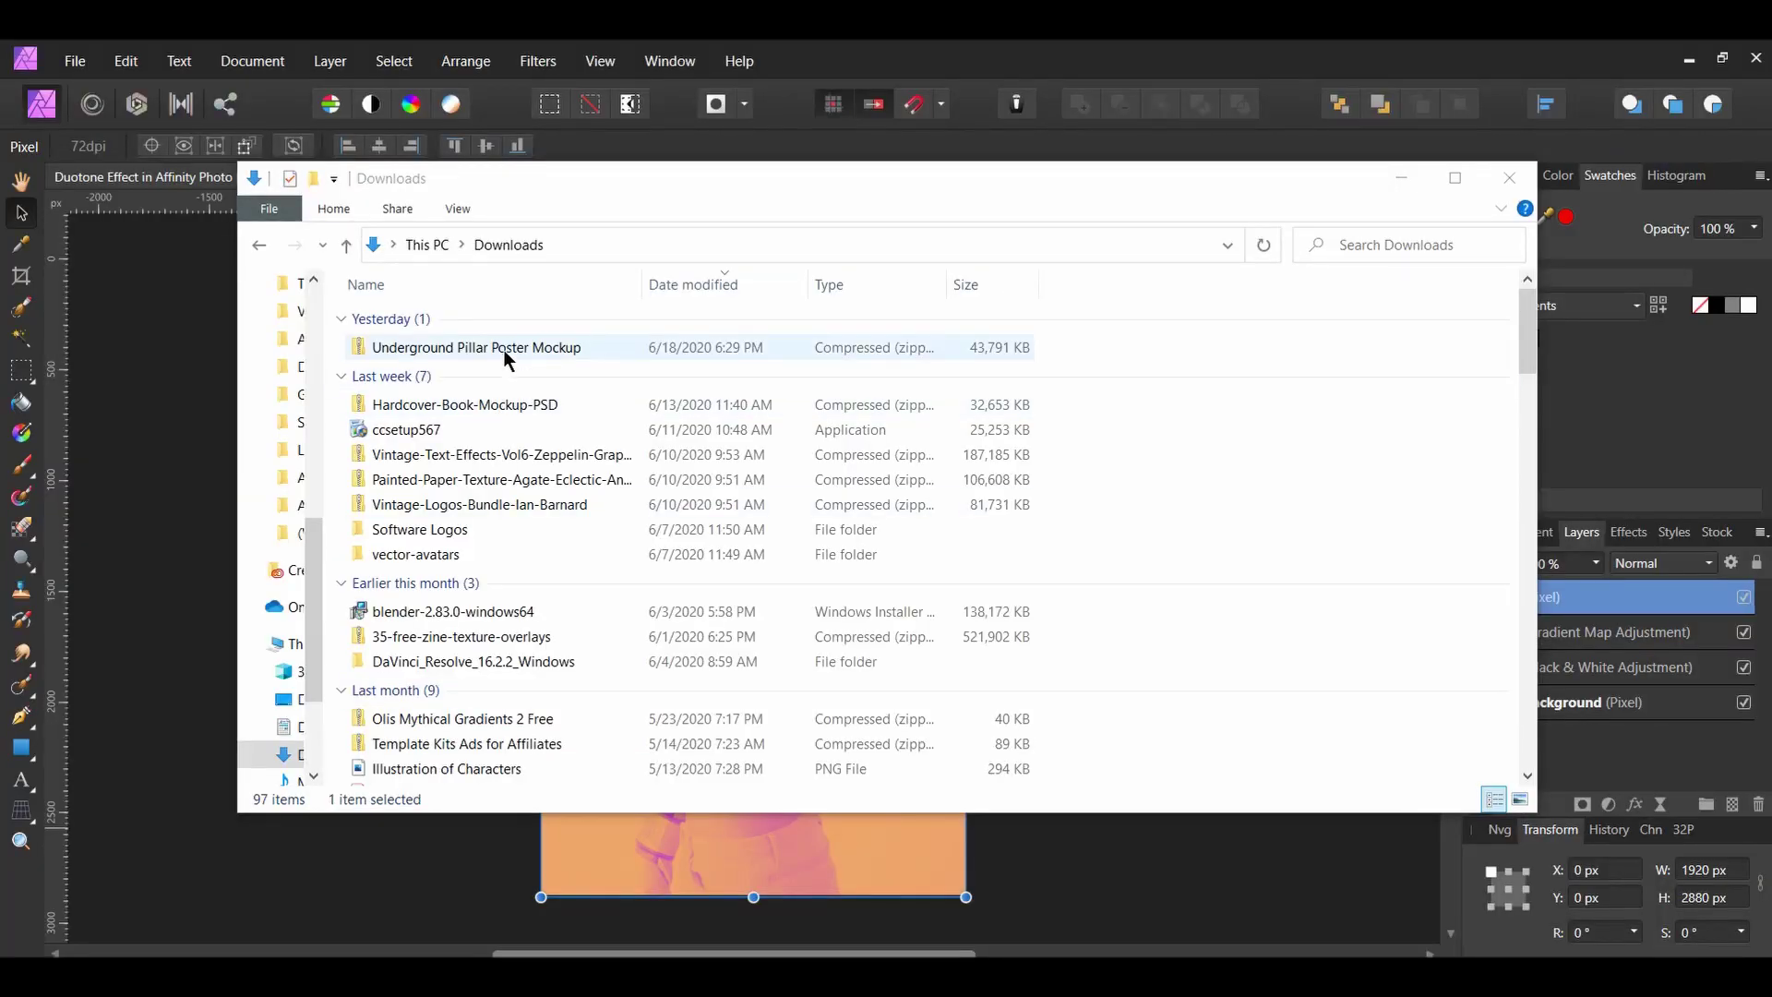
- Extract the mockup zip and open the Underground Pillar Poster Mockup file in Affinity Photo
click(504, 351)
right_click(504, 350)
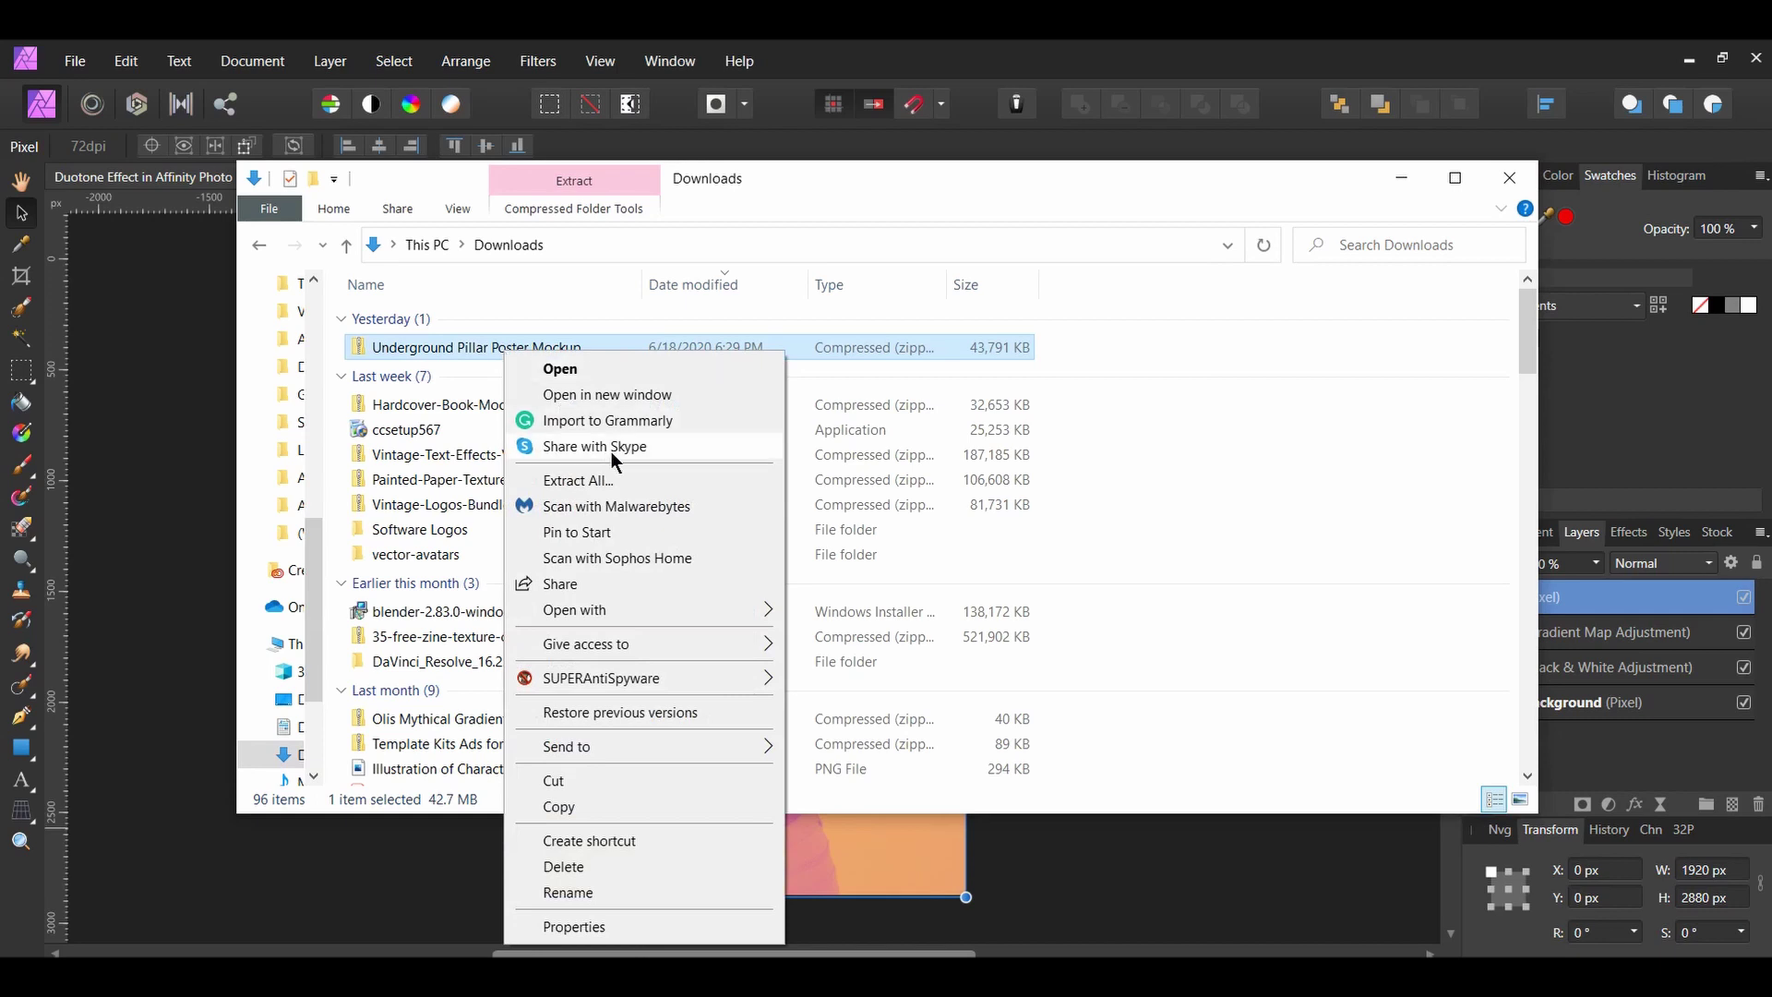
click(621, 480)
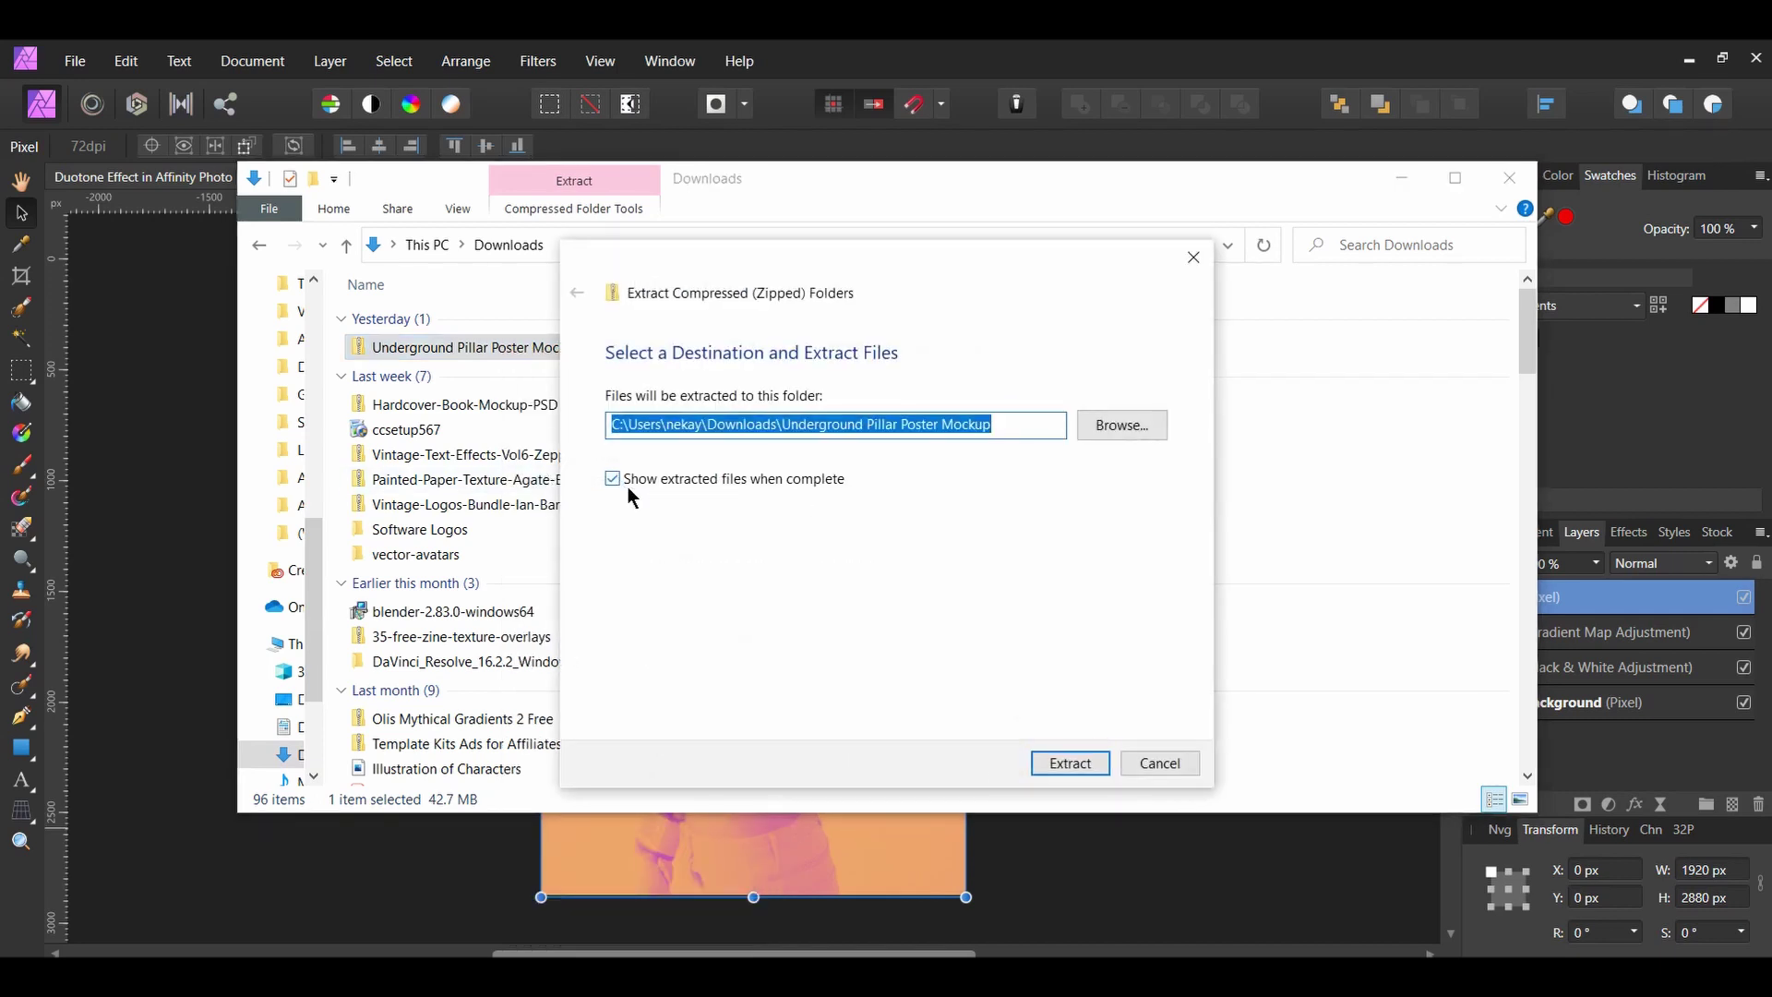
click(1068, 762)
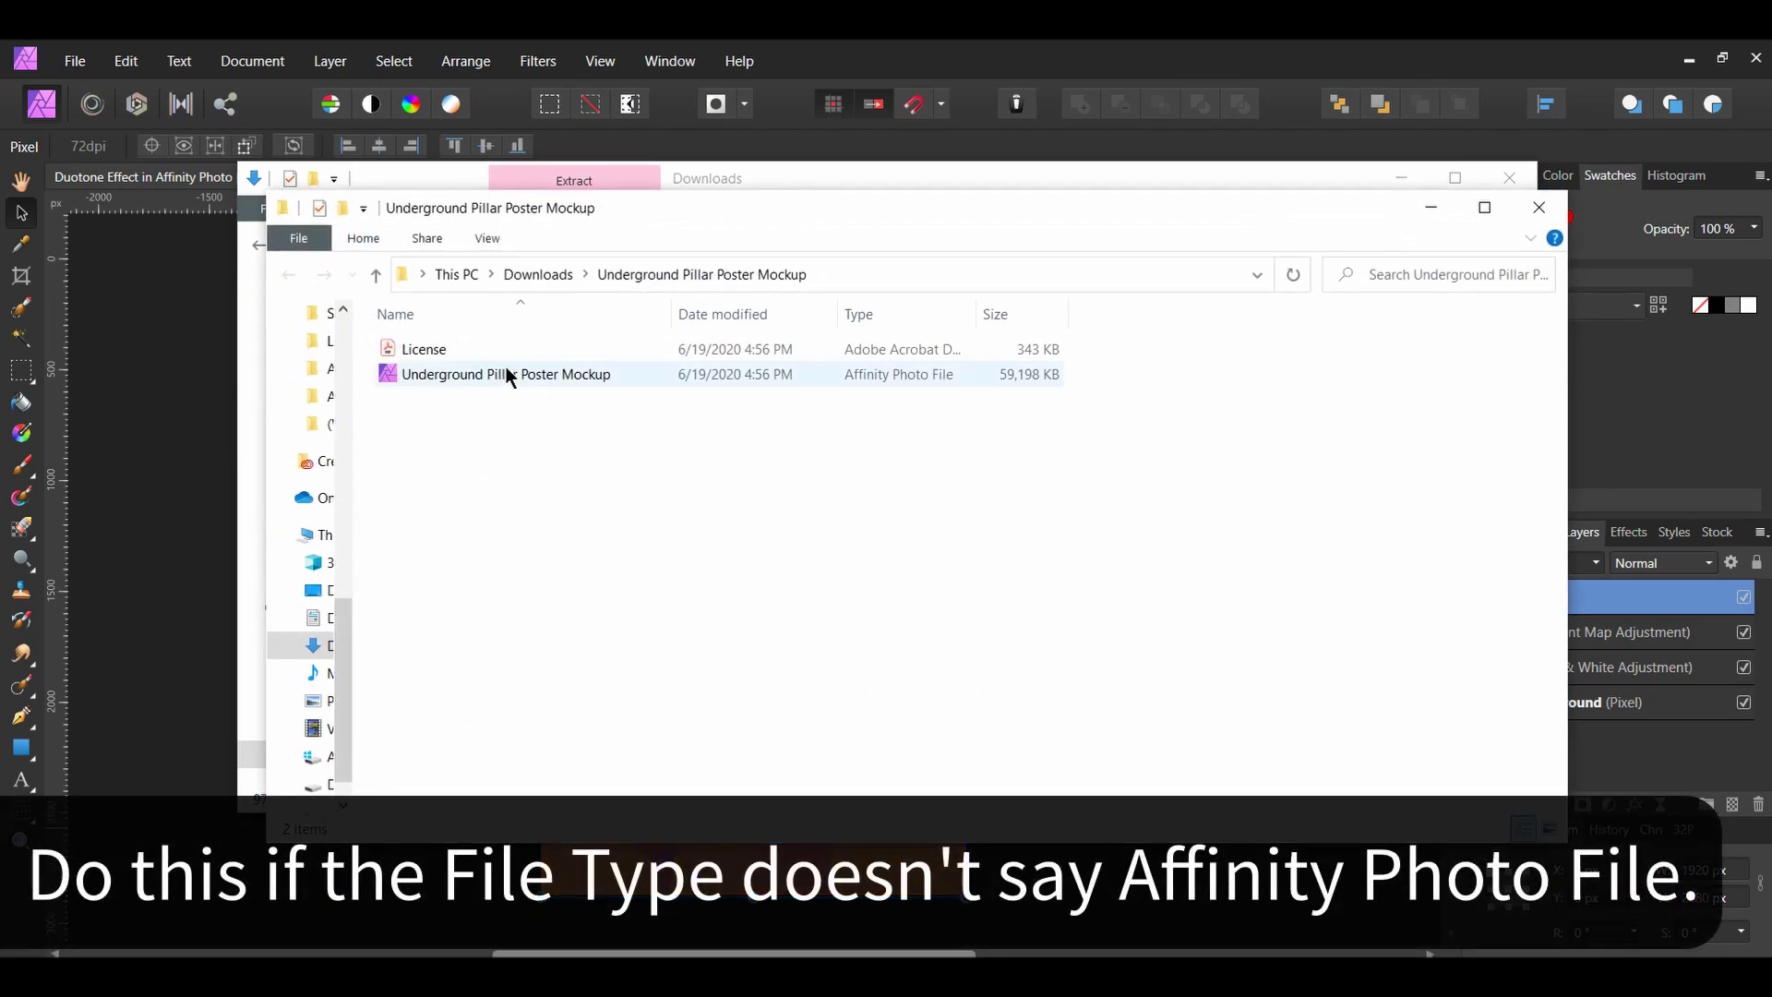
mouse_move(527, 379)
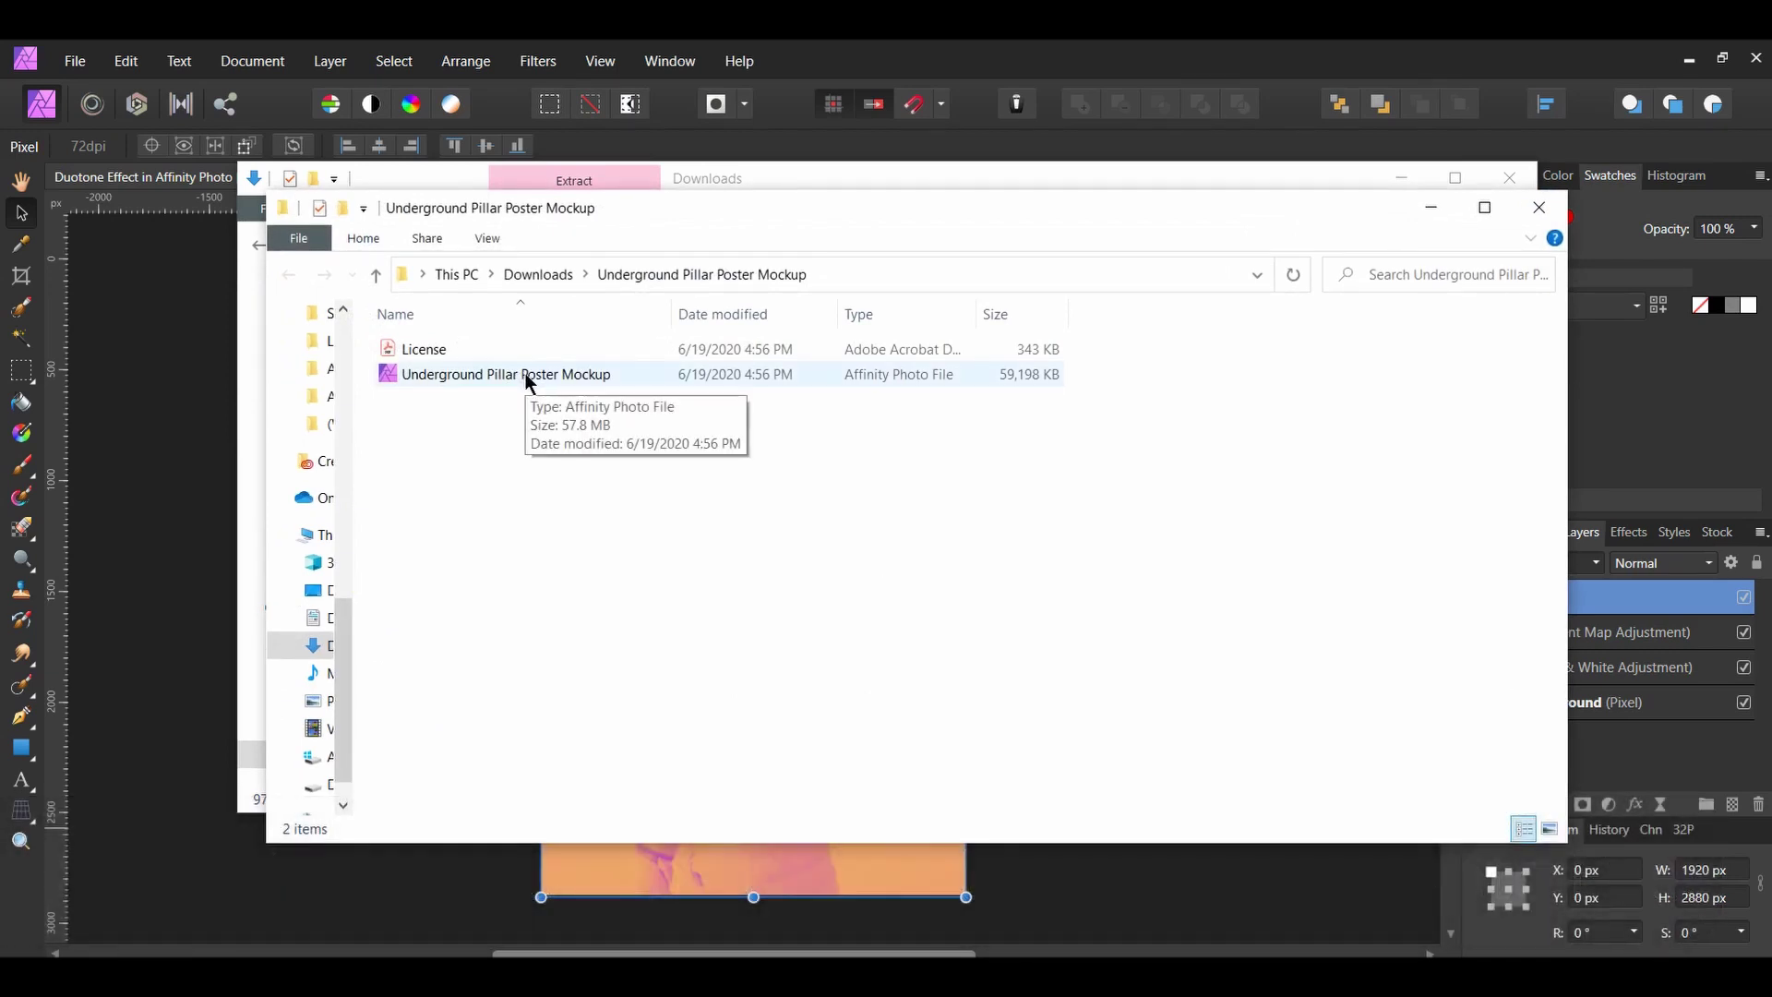
double_click(530, 375)
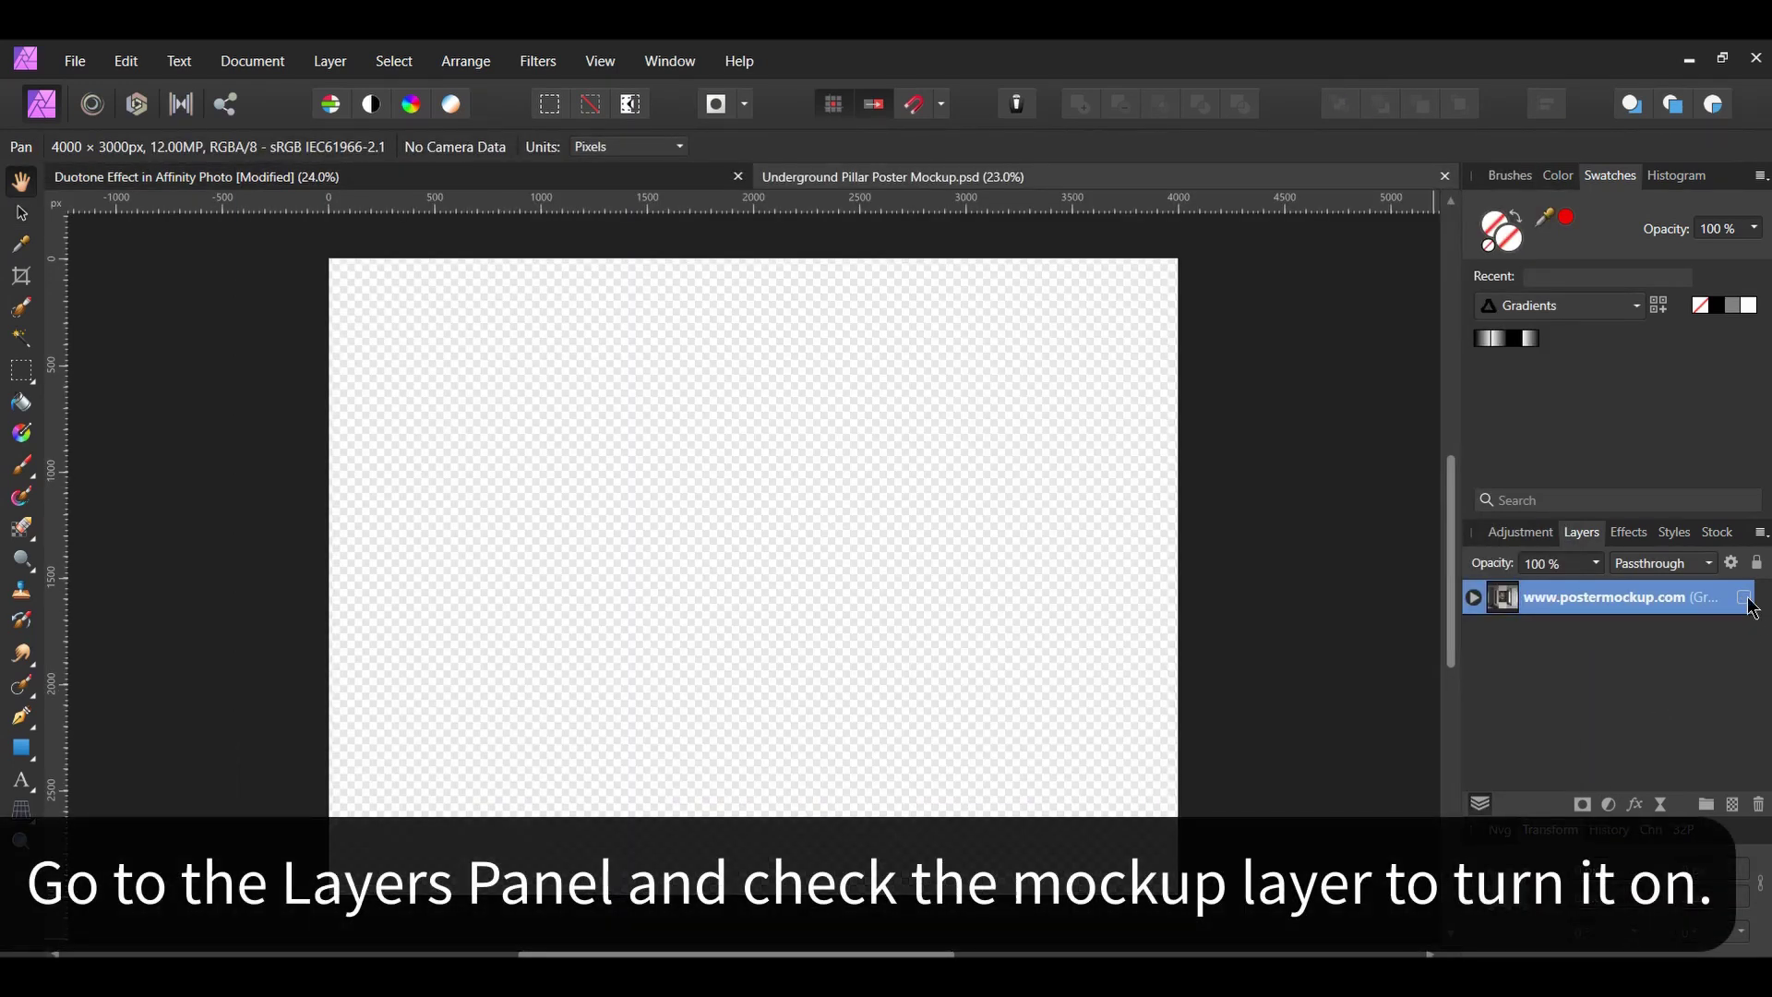
- Show and expand the mockup group, then copy the duotone Pixel layer from the boxing document
click(1745, 598)
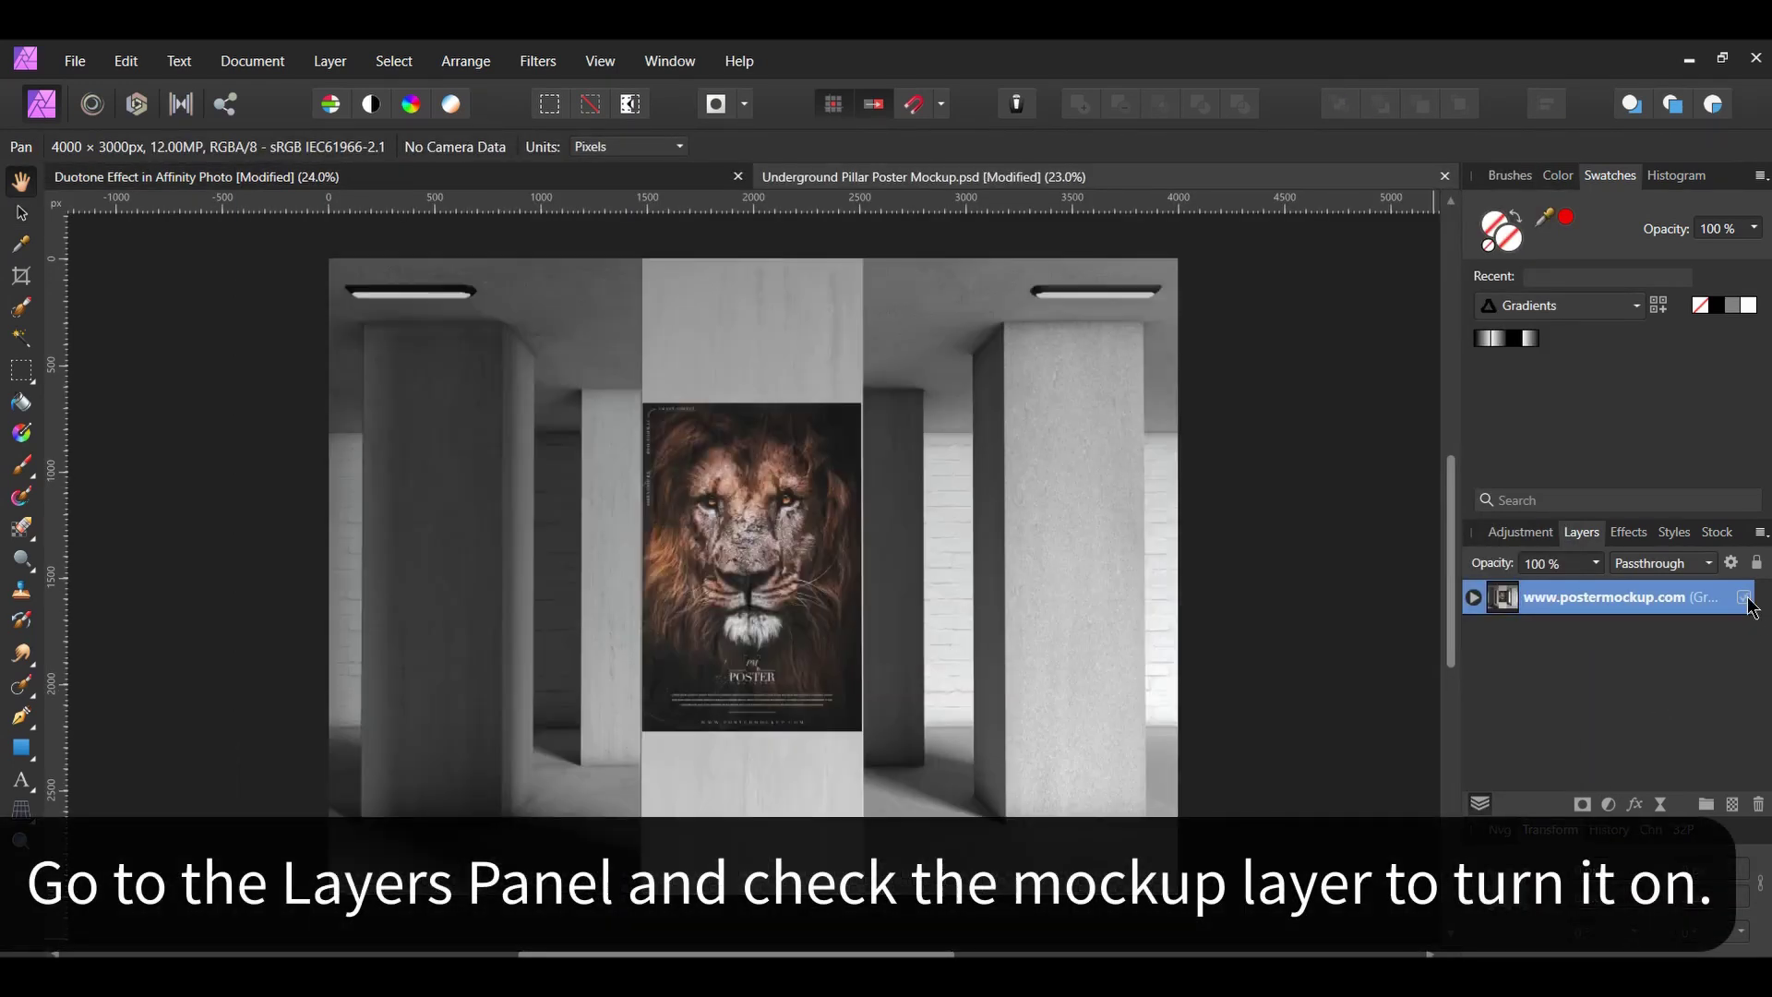
click(1475, 599)
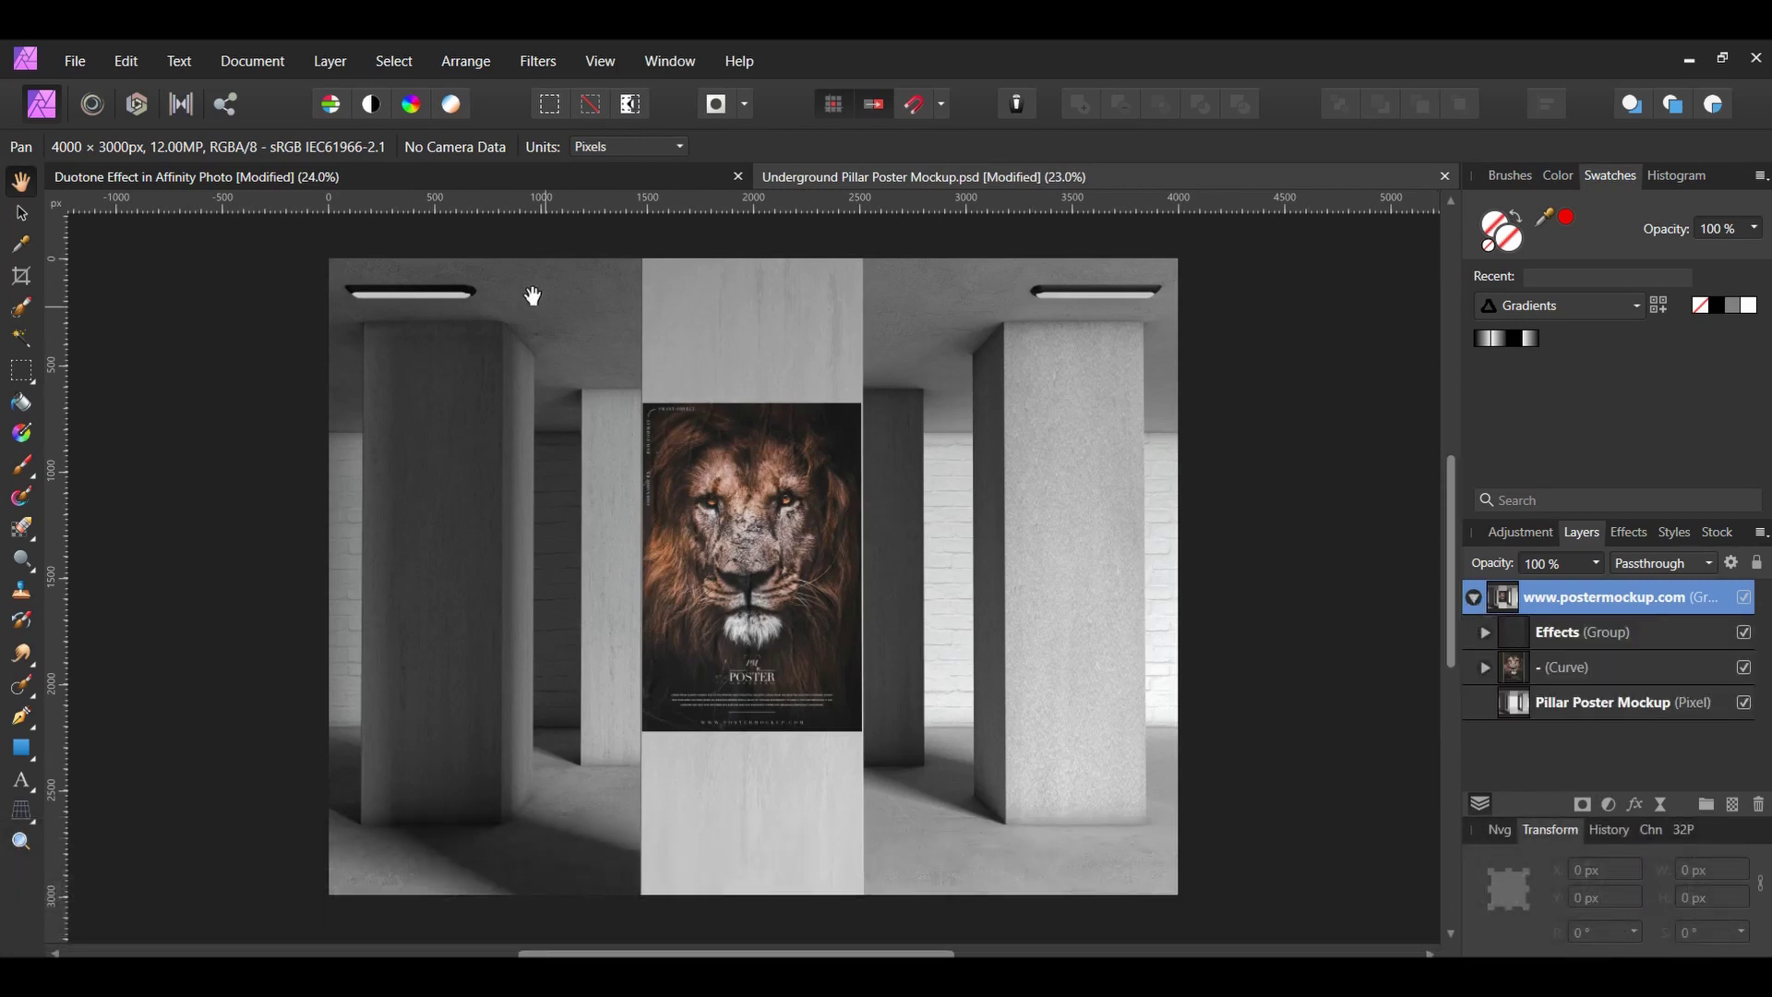
click(469, 185)
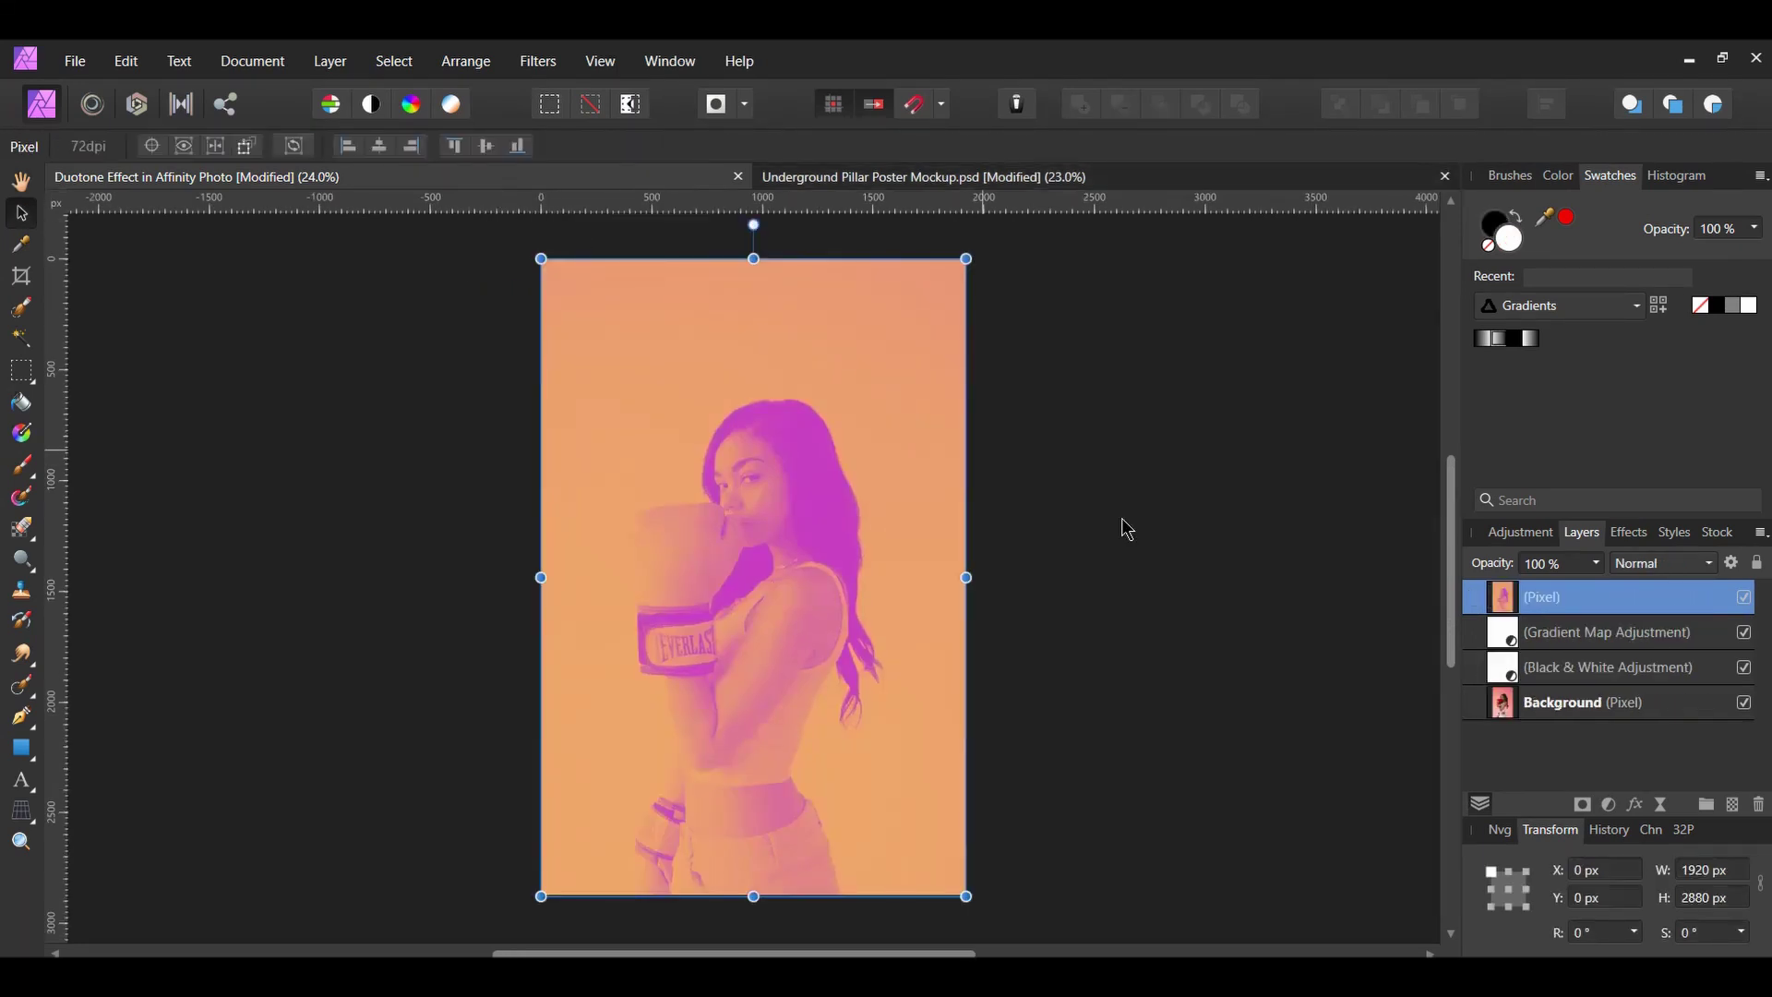
right_click(1483, 609)
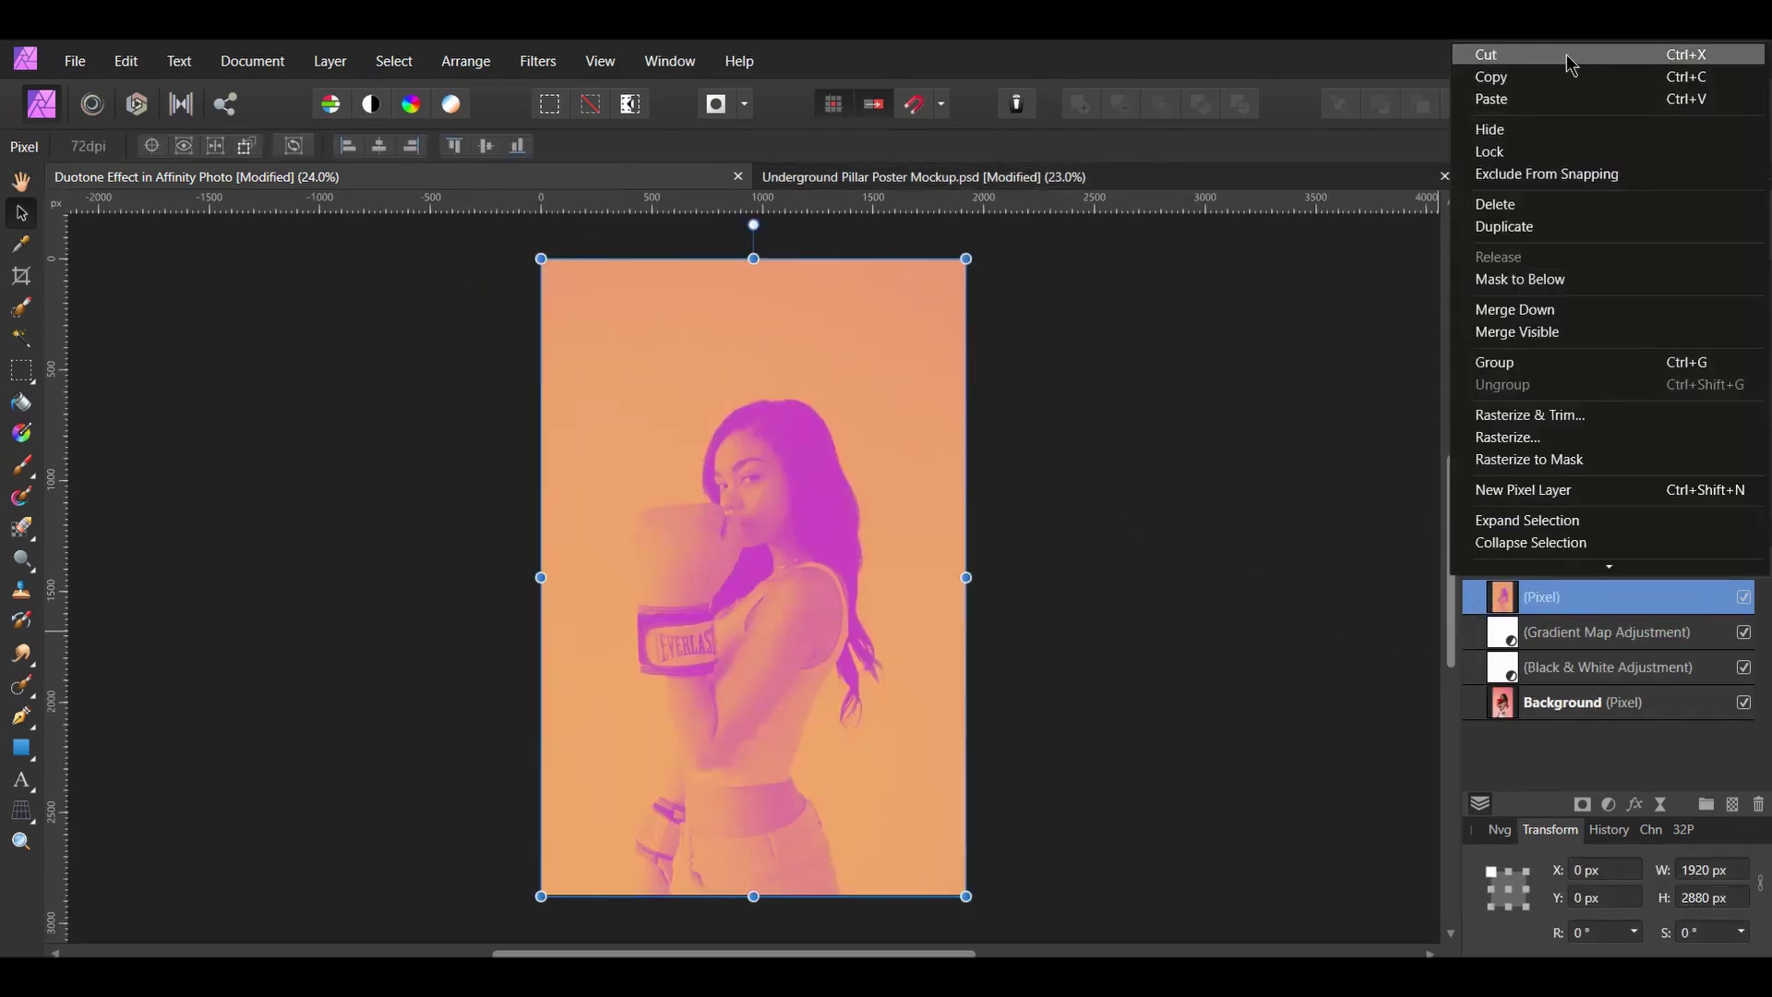
click(1536, 79)
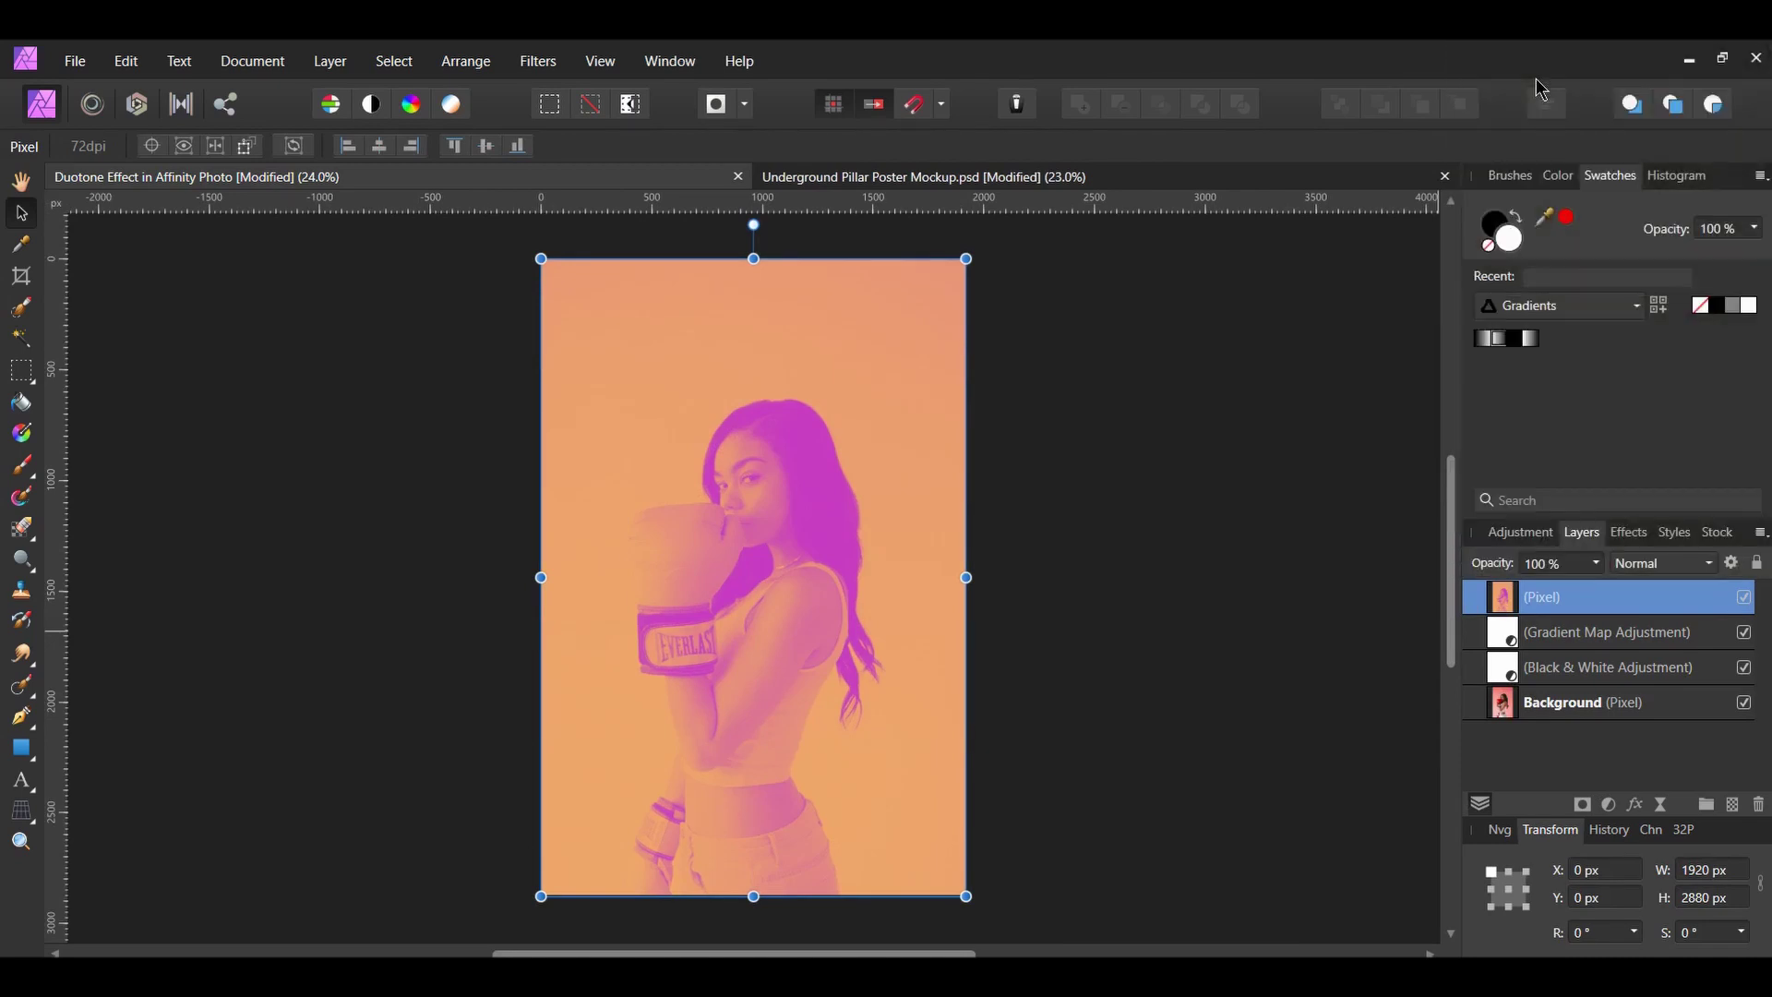
- Paste the duotone layer into the mockup inside the Curve group above Place Poster Here
click(1149, 180)
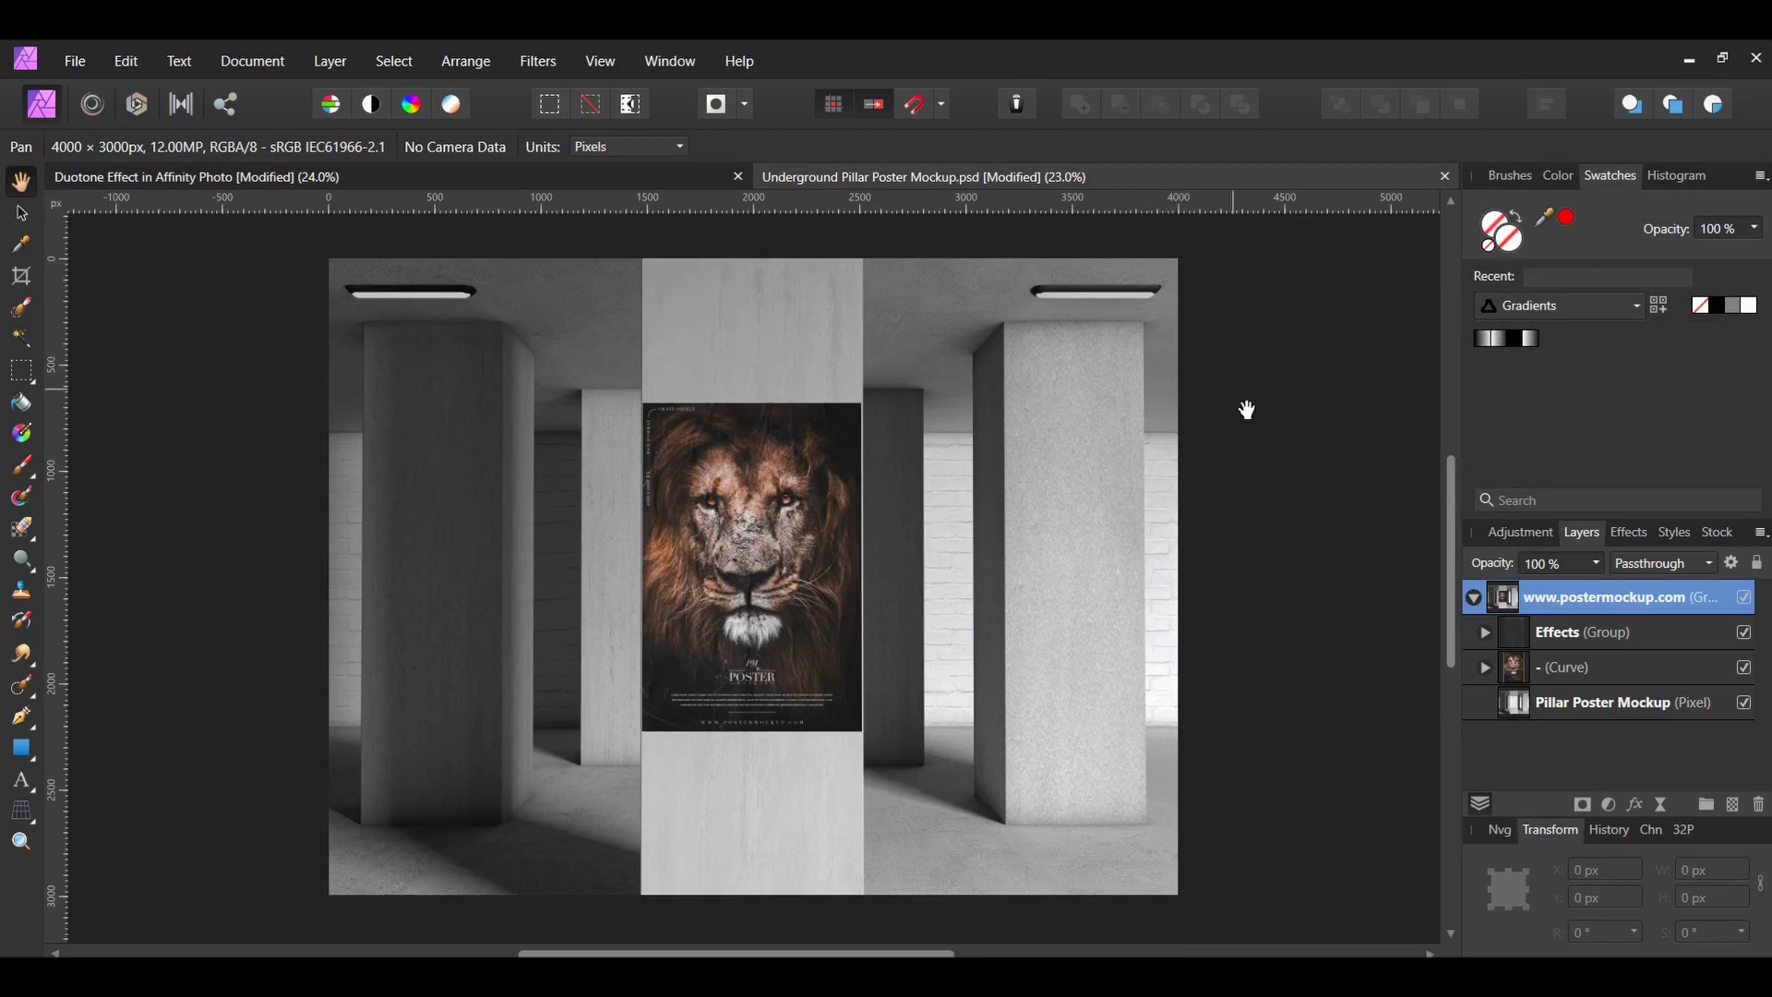
right_click(1570, 616)
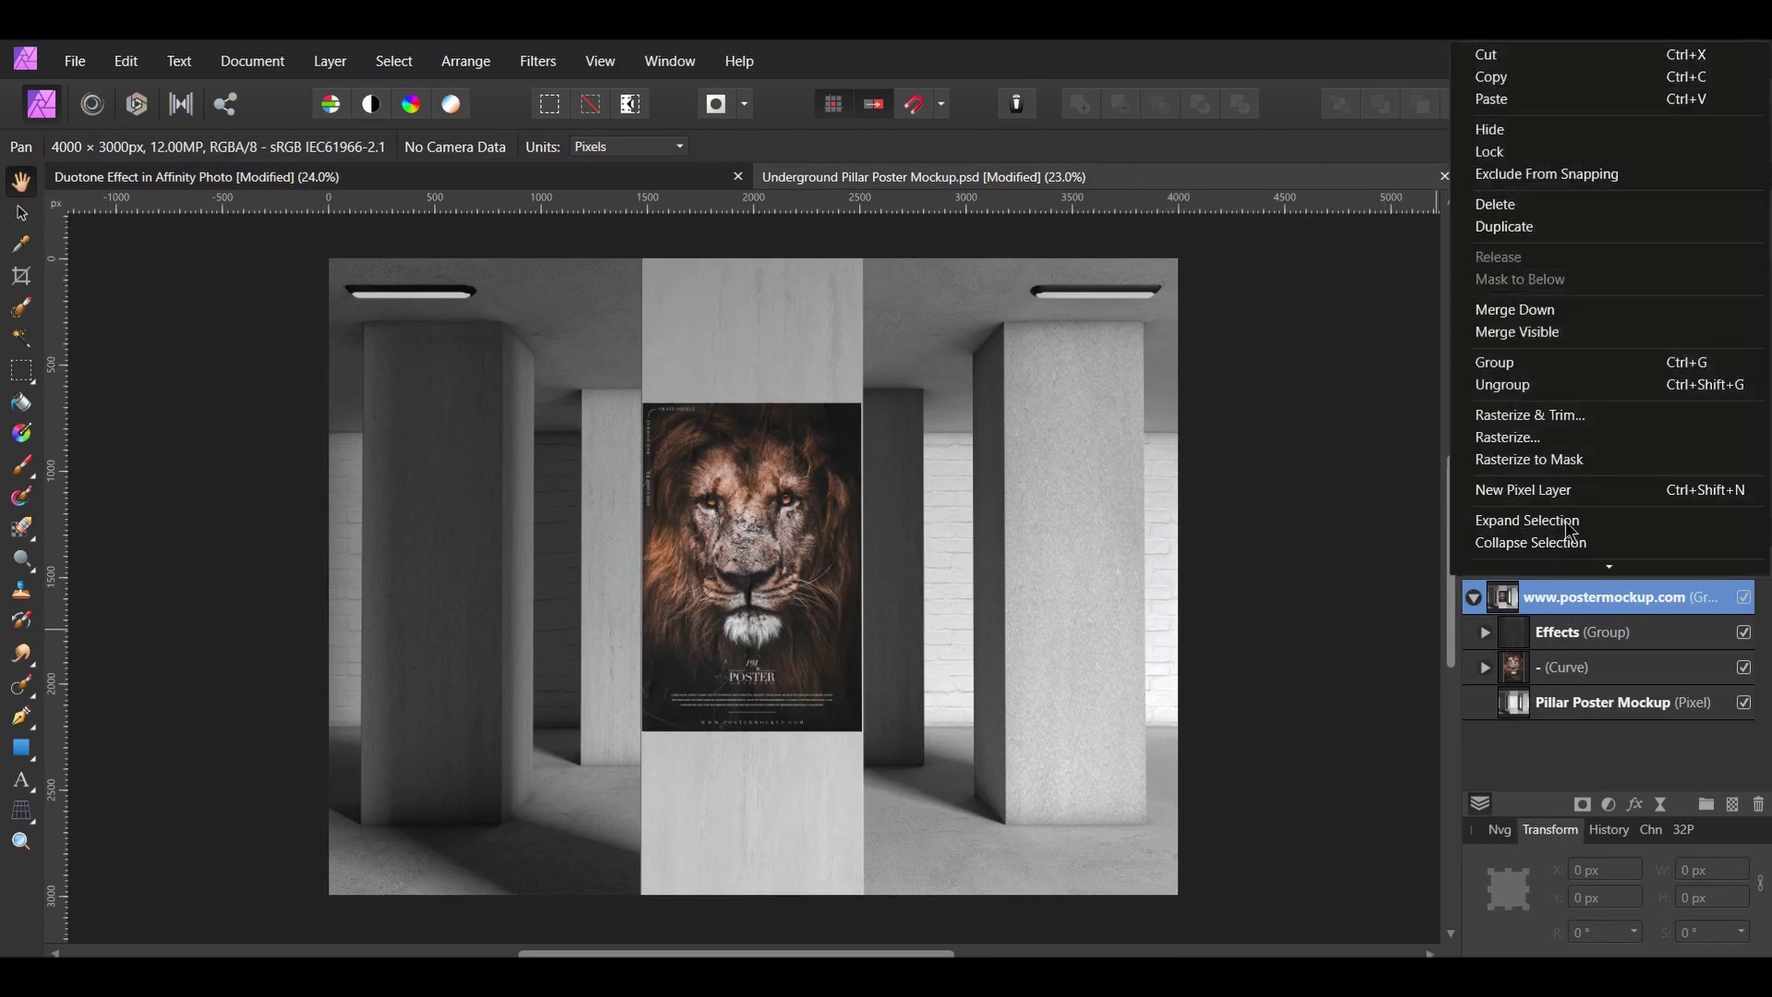
click(1494, 99)
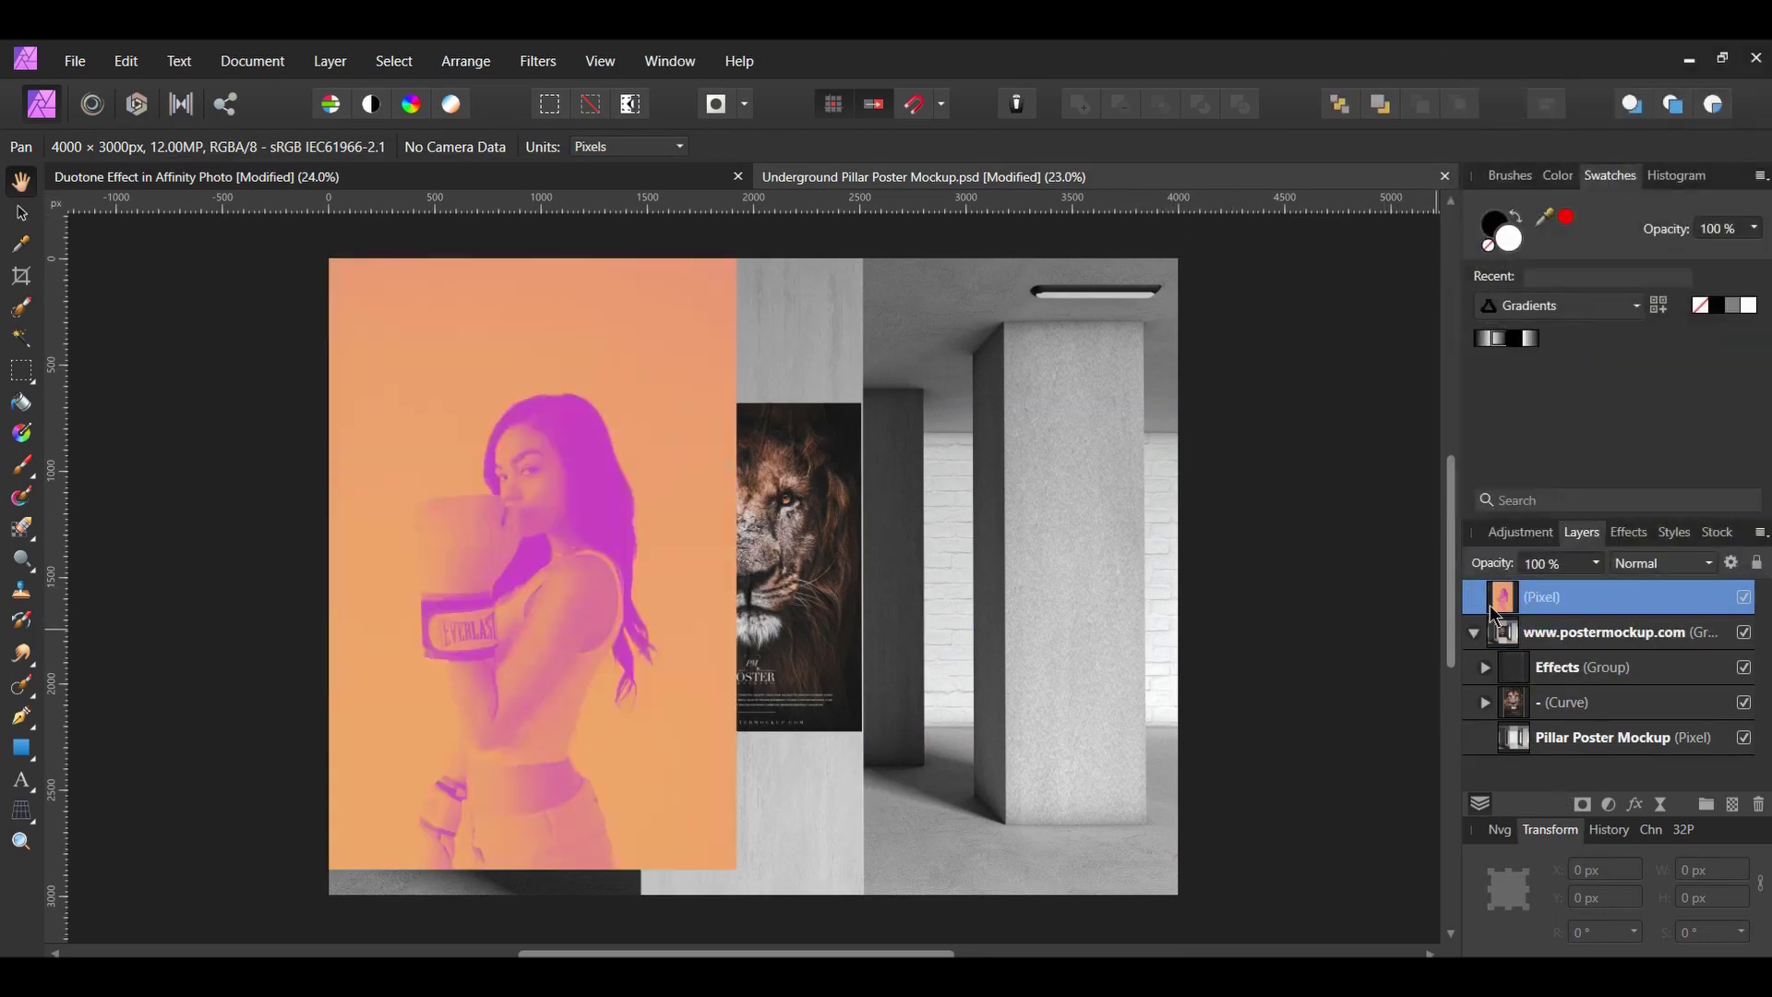
click(1484, 702)
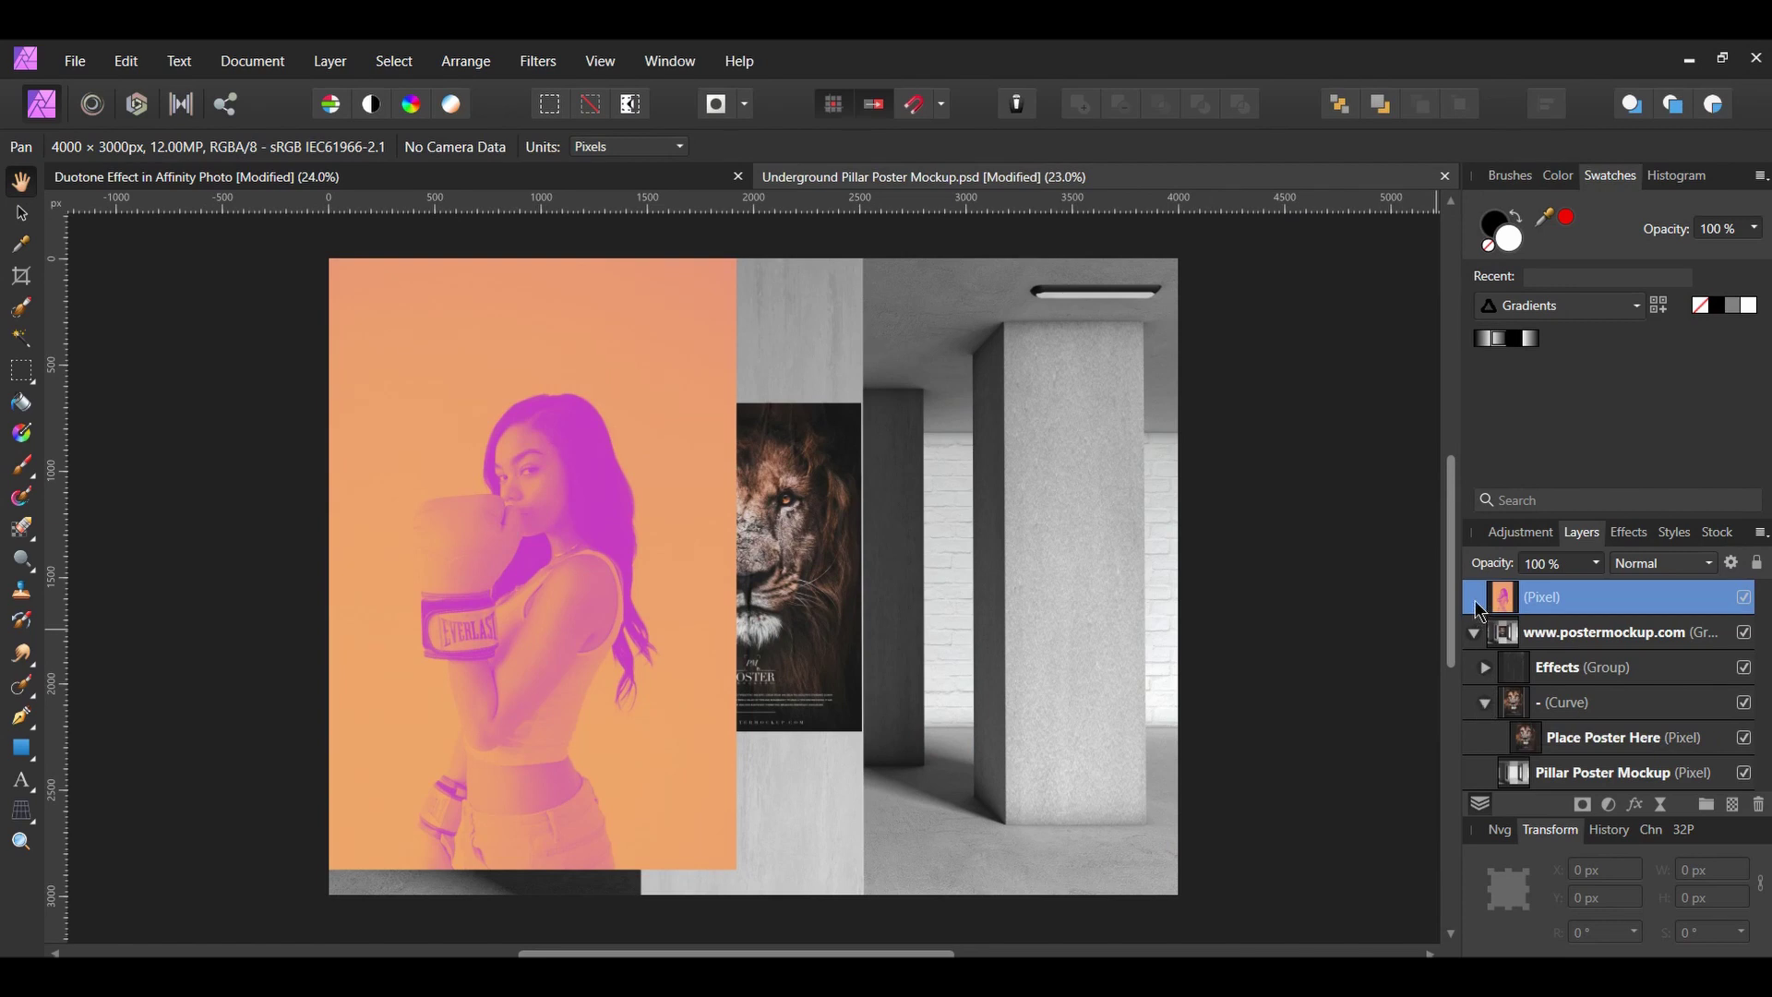
drag(1480, 611, 1554, 718)
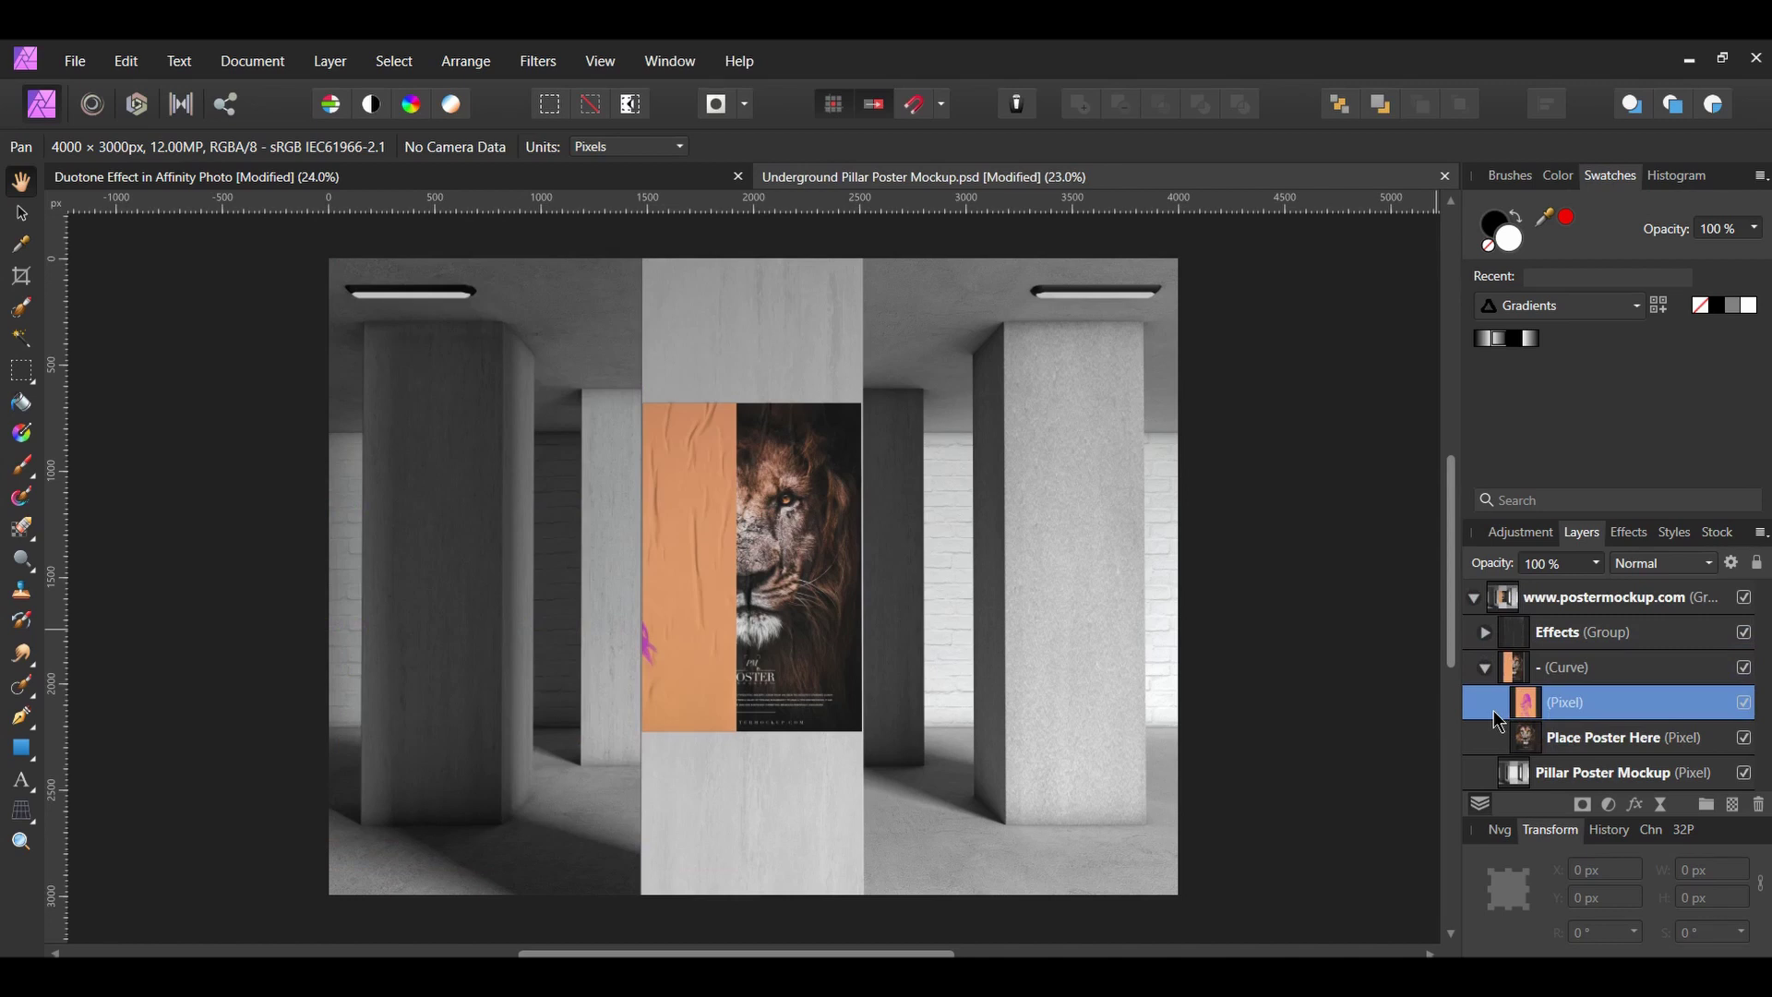
- Delete the Place Poster Here placeholder and scale the duotone photo to 1035.3 × 1553 px on the poster
click(1533, 737)
key(Delete)
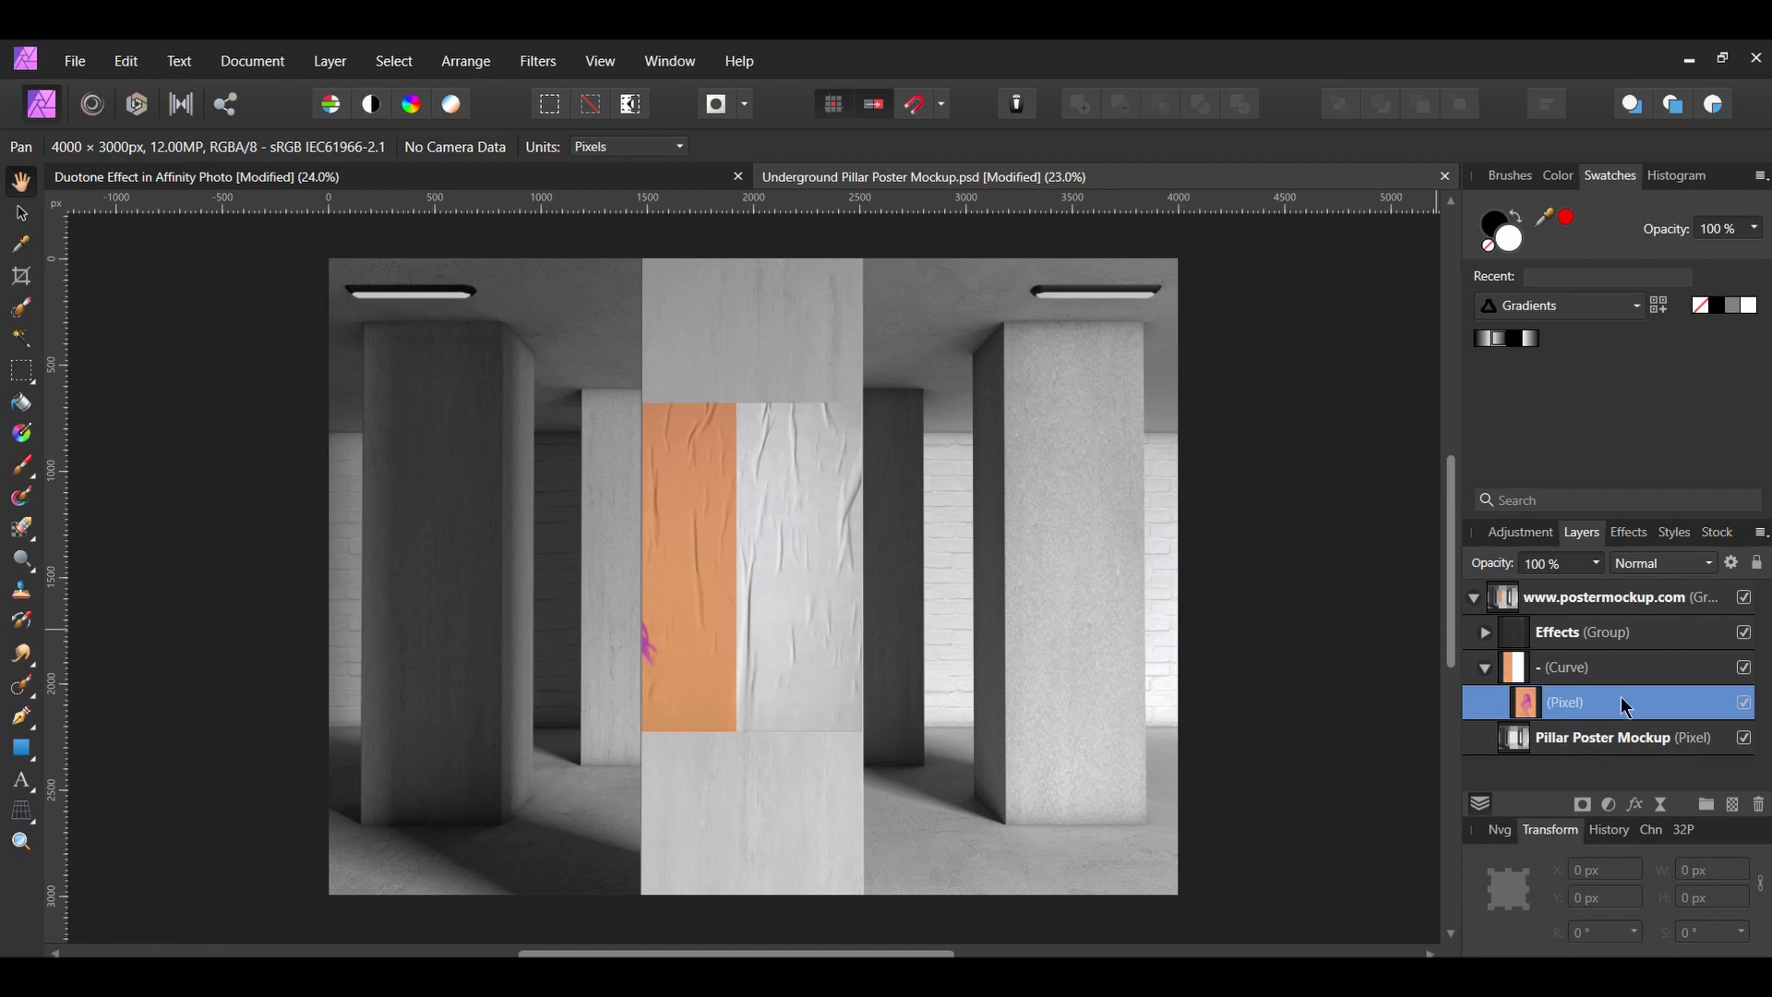
click(1762, 882)
click(21, 213)
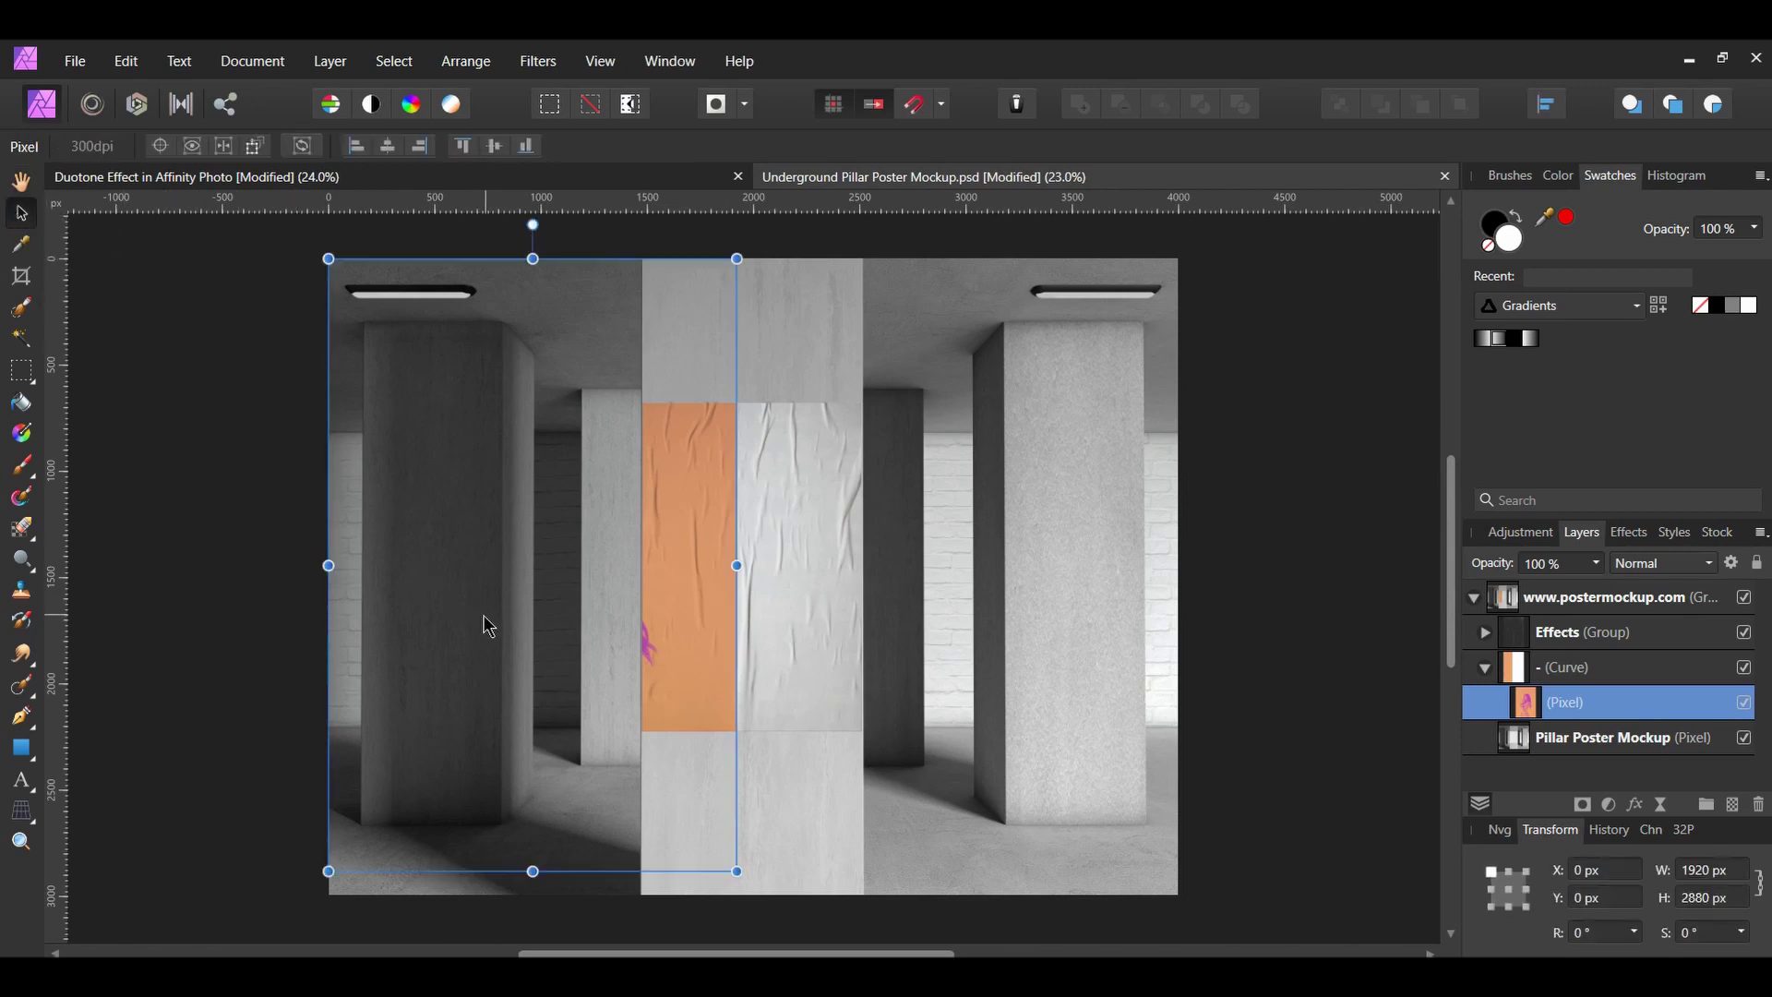
drag(495, 627, 708, 641)
drag(544, 256, 643, 404)
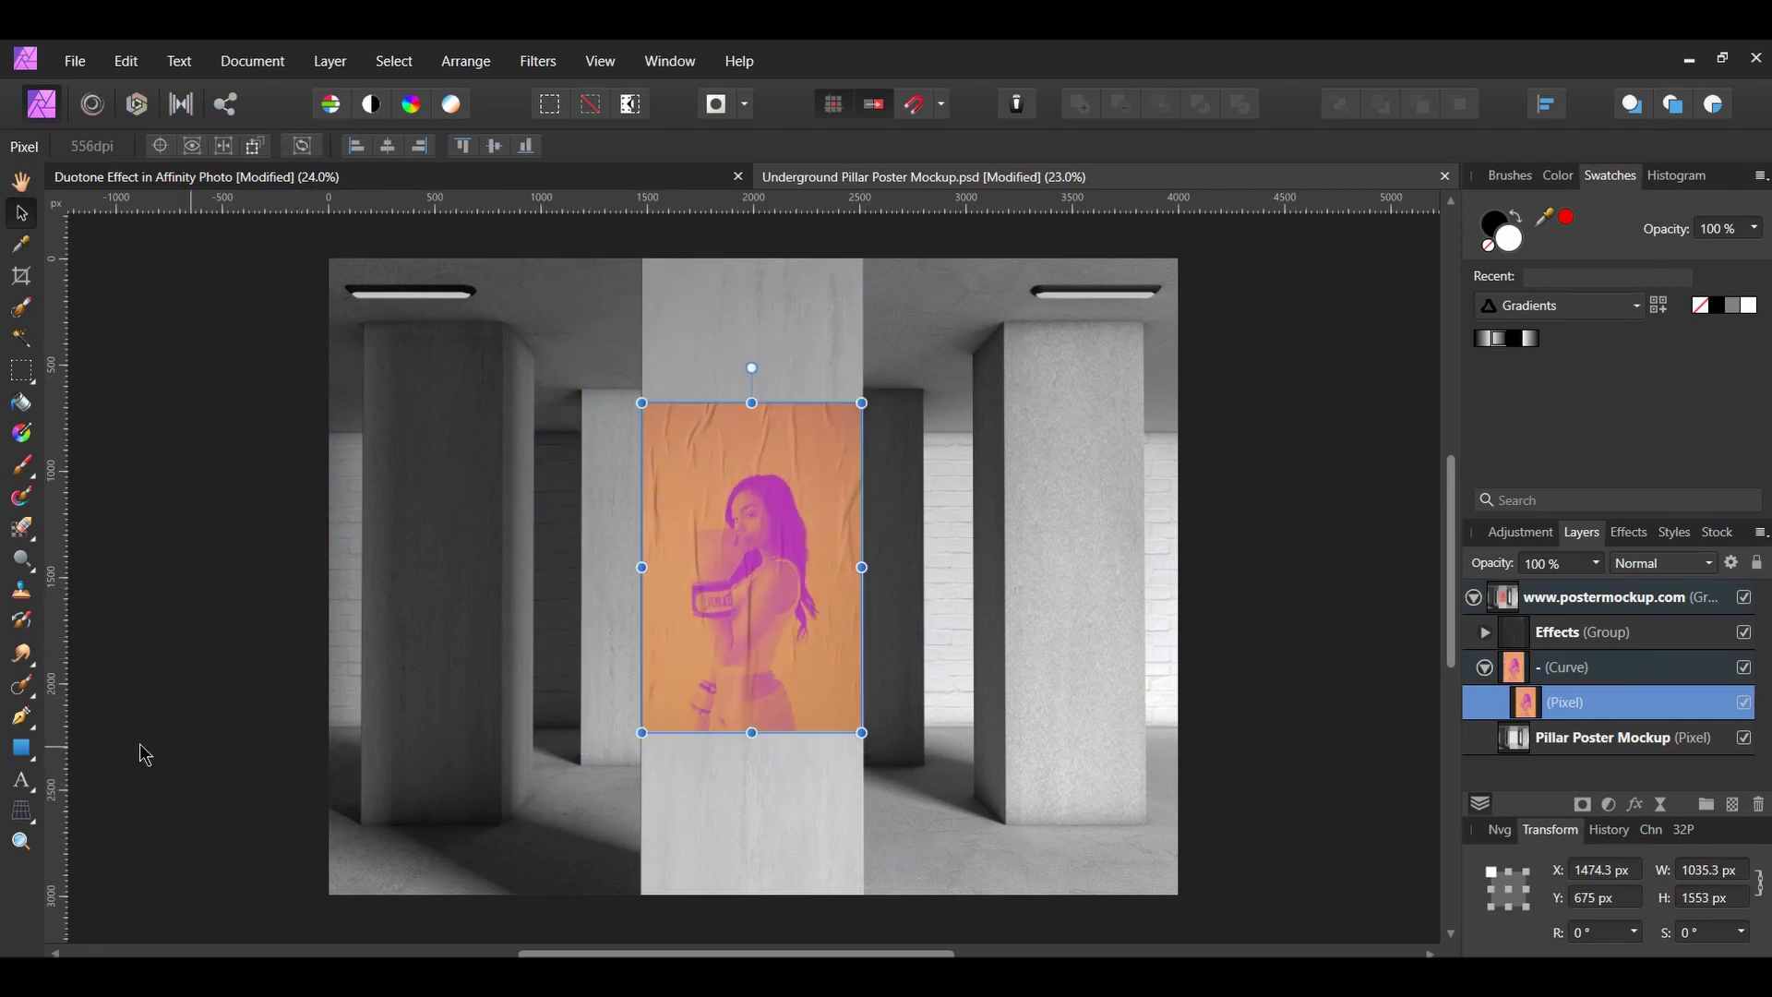
- Add an artistic text box at the top of the poster reading 'Warrior'
click(23, 783)
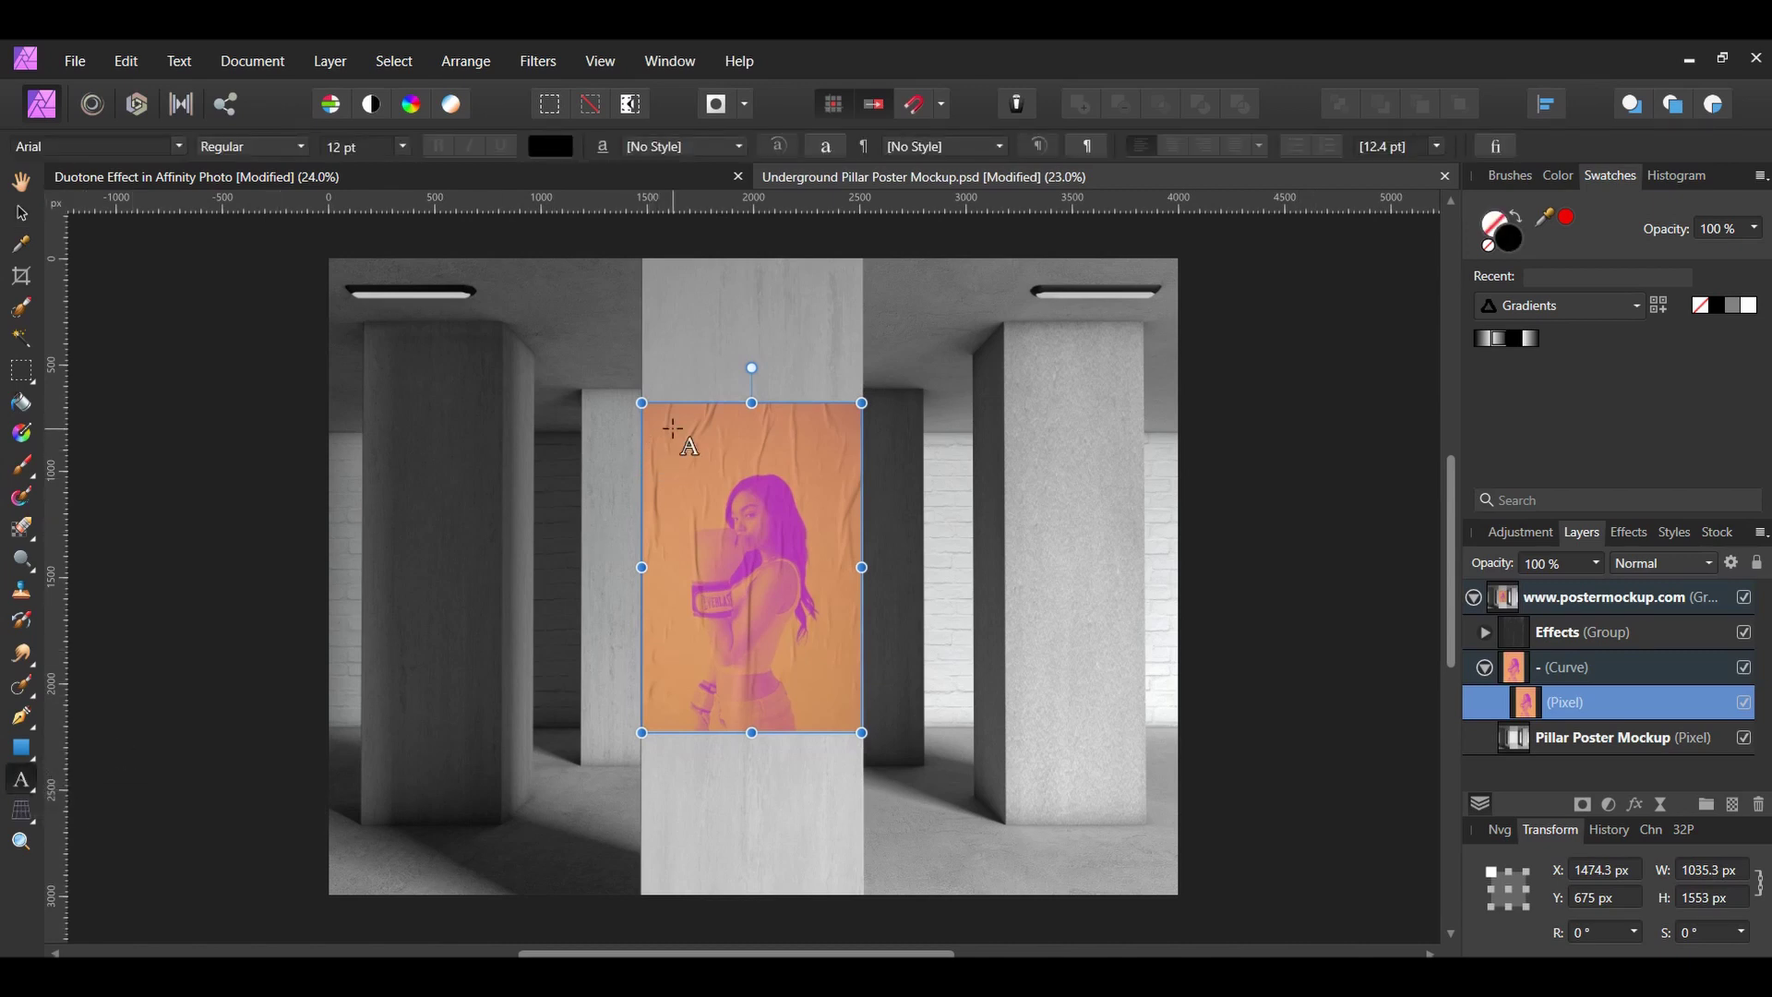
drag(672, 427, 699, 480)
text(Warrior)
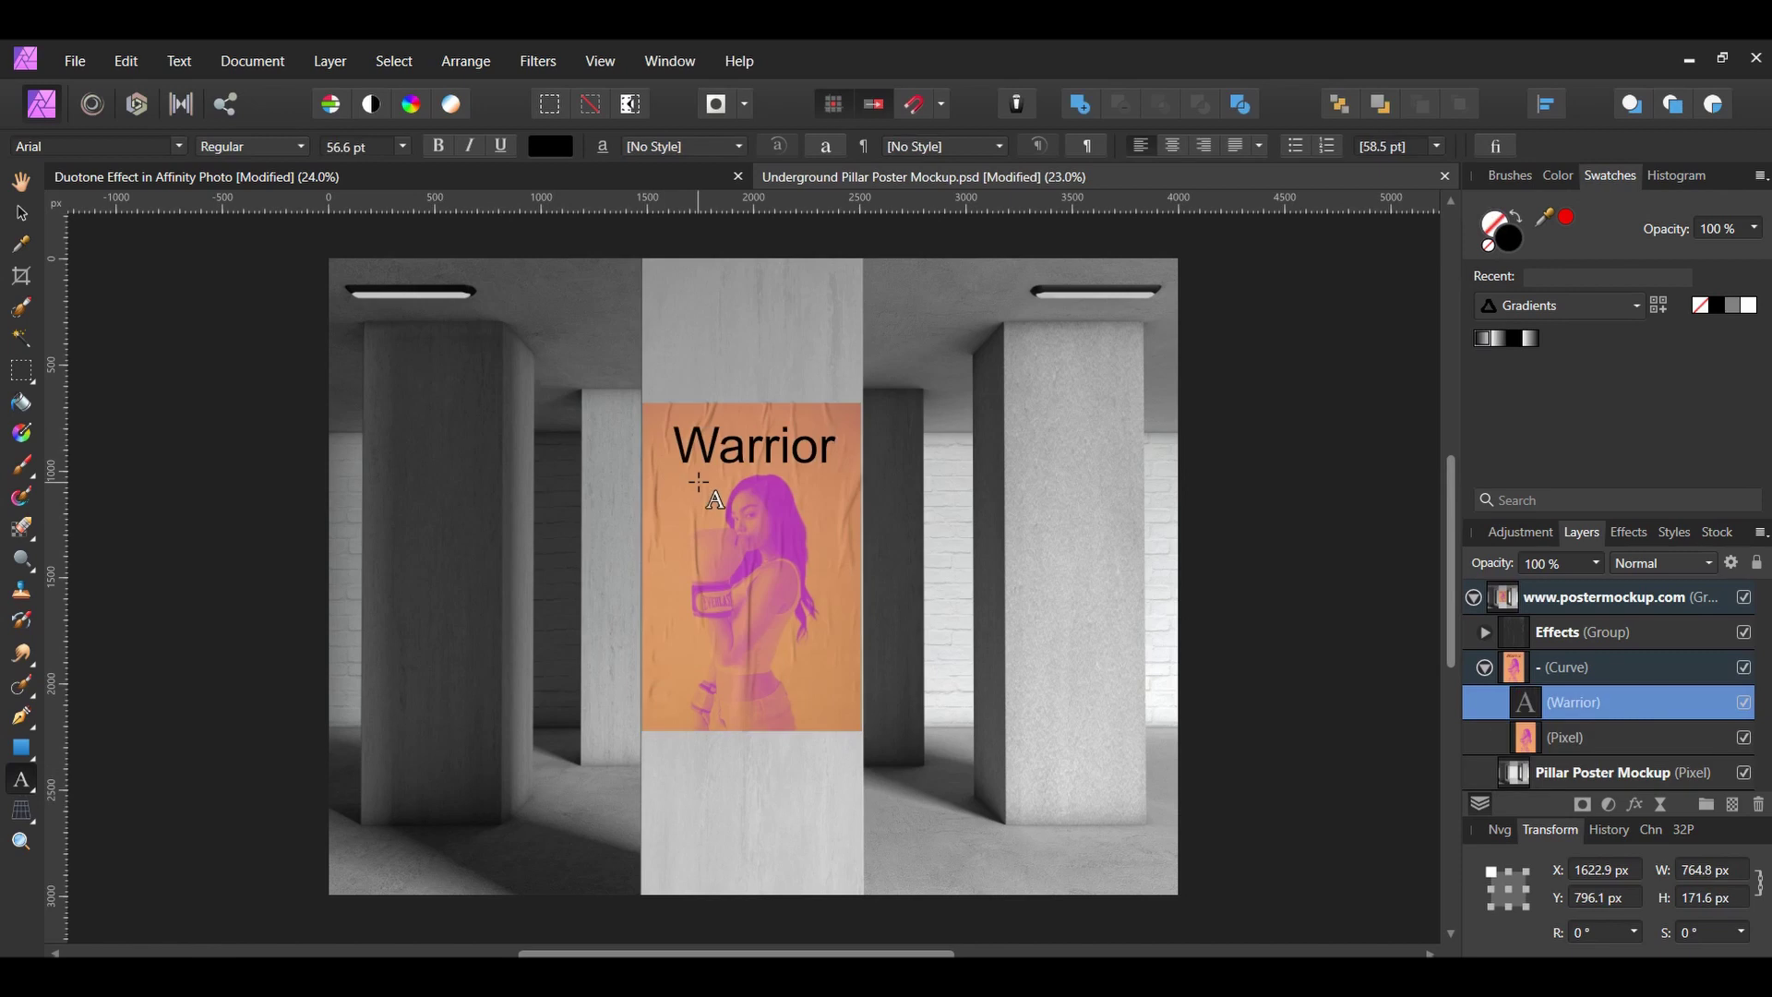
- Set the text to Facon at 47 pt and align it along the poster's top edge
key(ctrl+a)
click(148, 146)
text(fac)
click(178, 251)
click(333, 146)
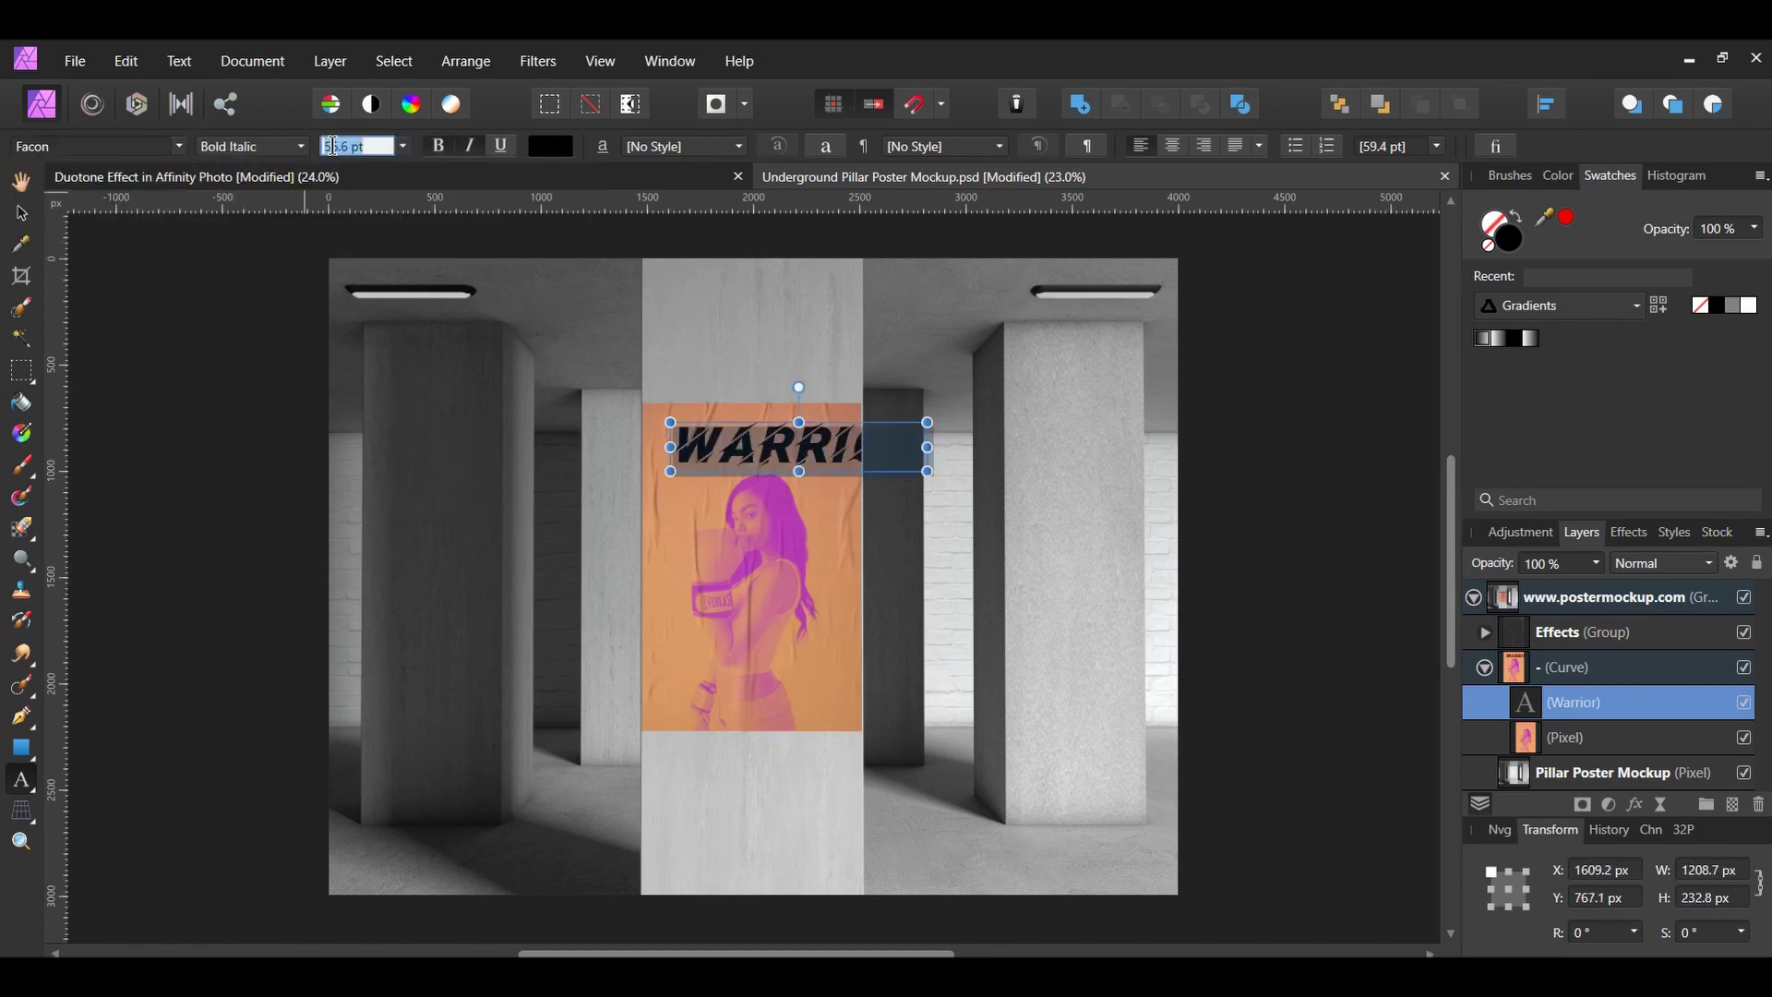
text(47)
key(Return)
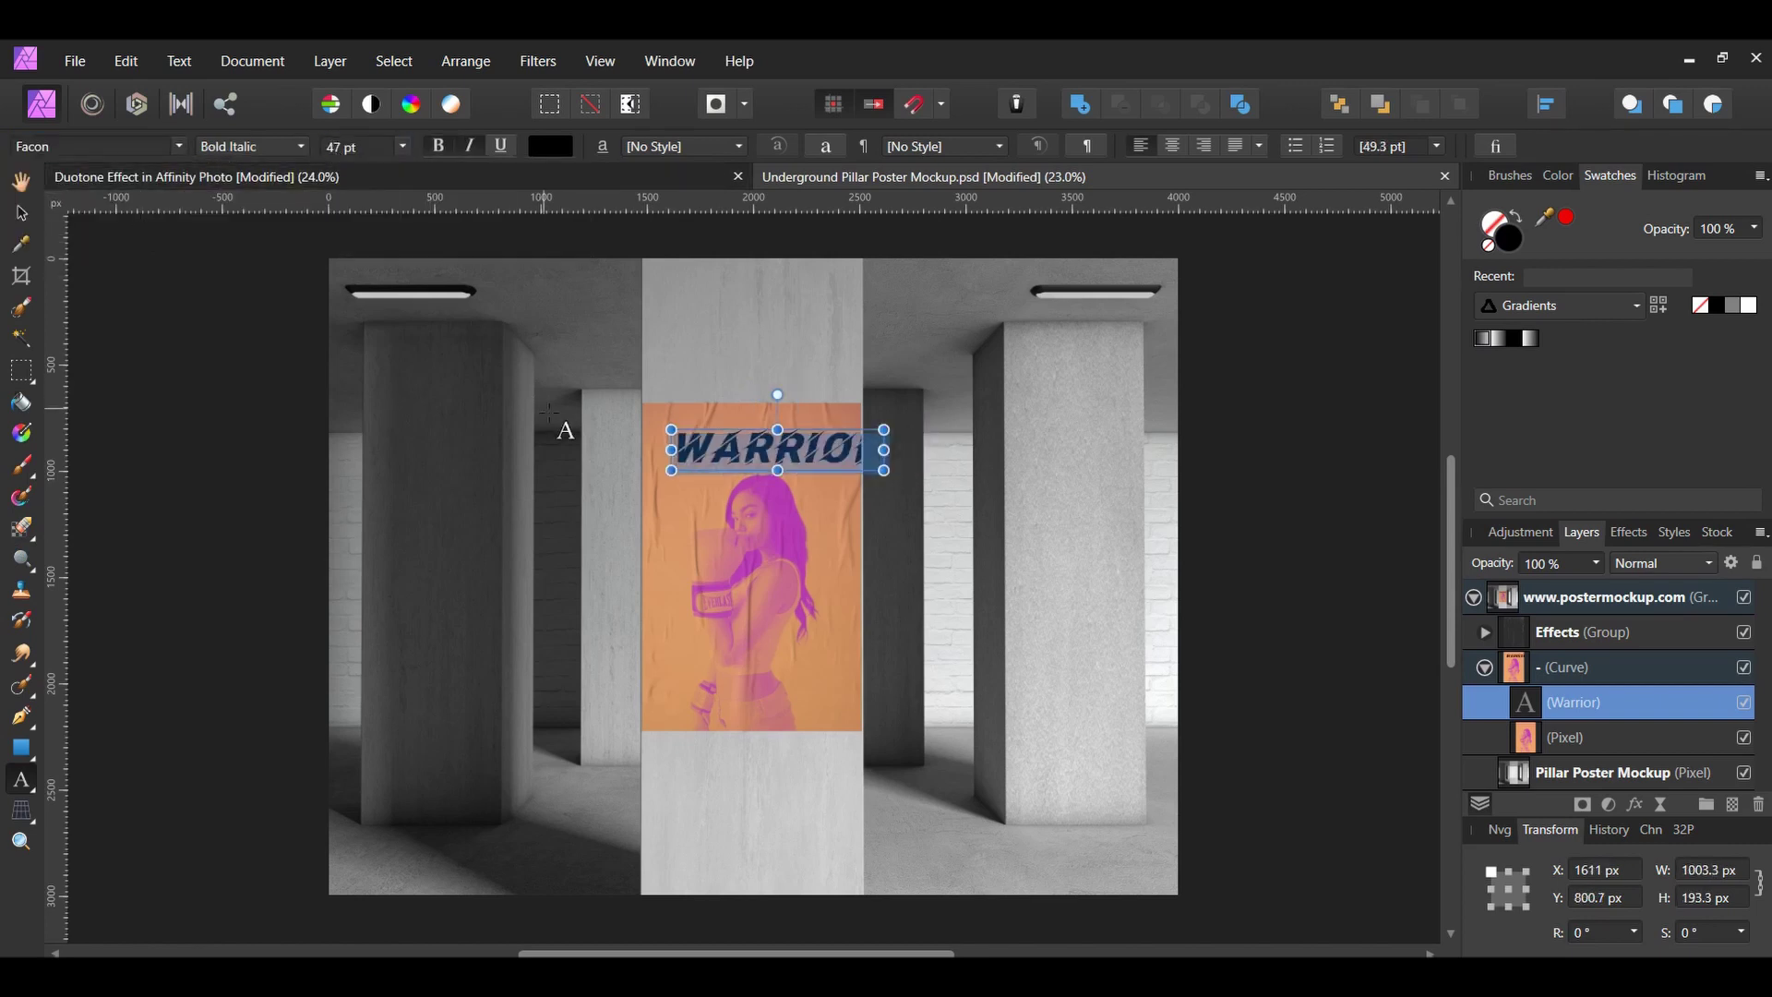
click(20, 215)
drag(790, 463, 769, 446)
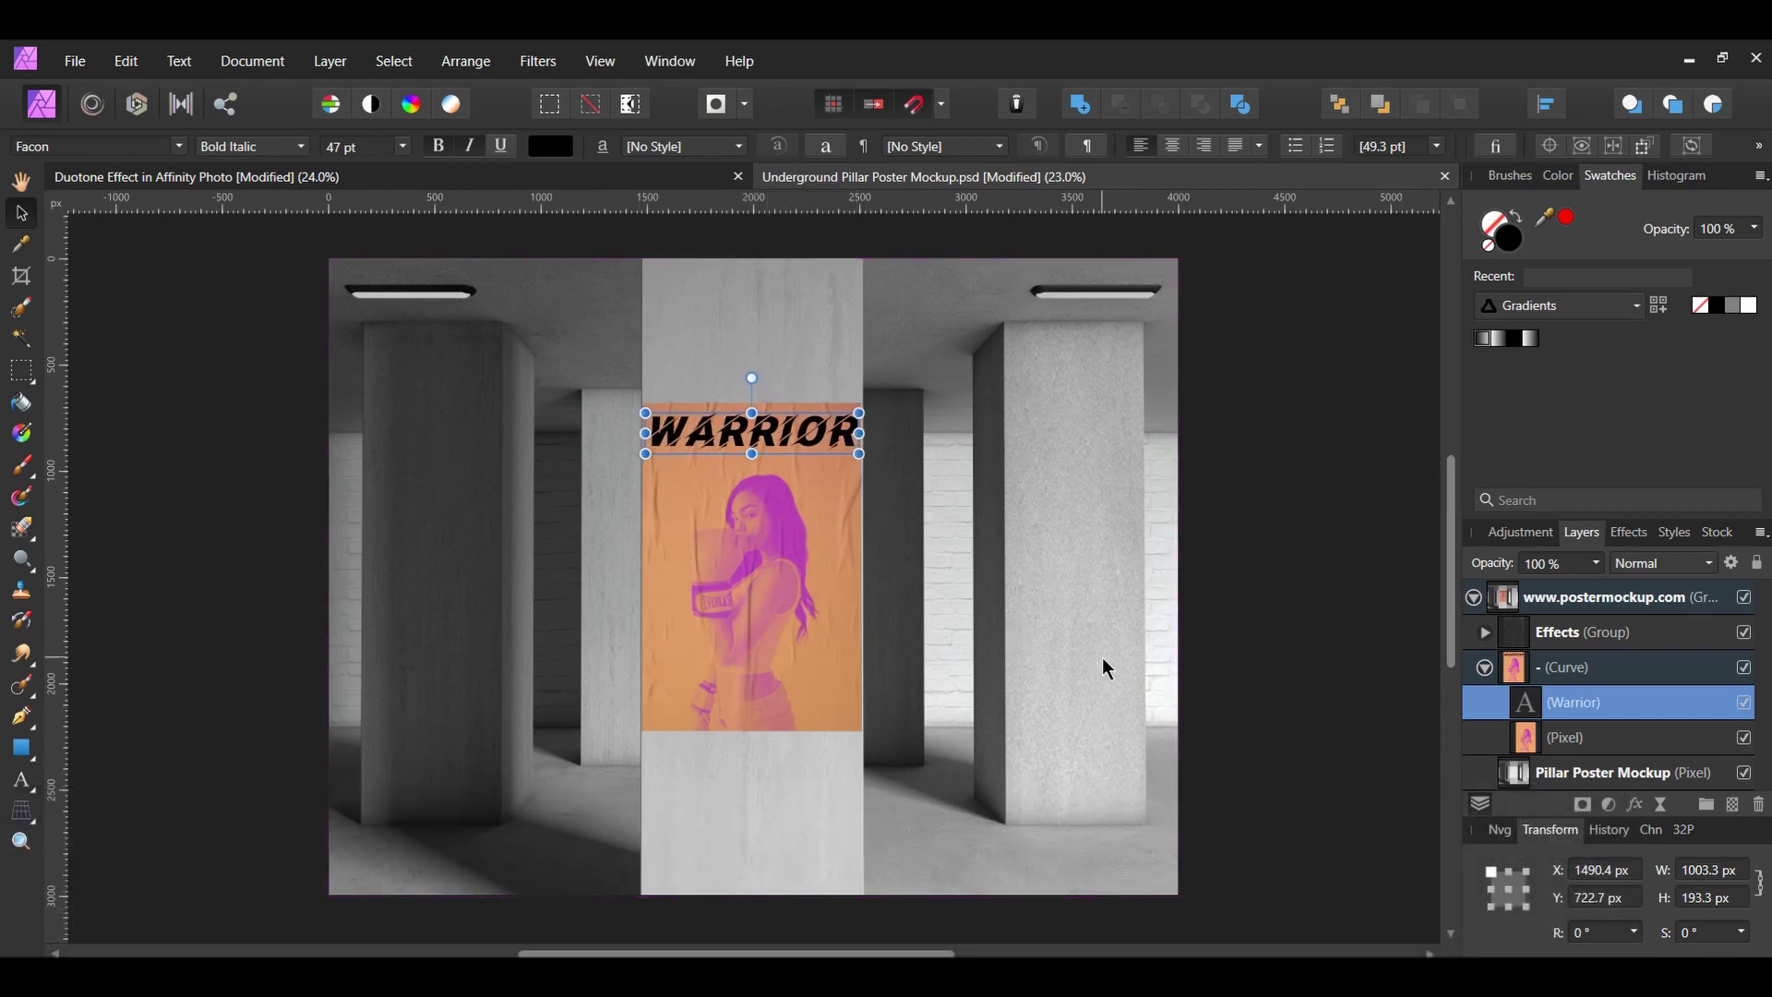
- Change the WARRIOR text fill from black to purple hex B438B0, then deselect it
double_click(1507, 242)
drag(969, 265, 1331, 286)
click(1424, 548)
text(B438B0)
key(Return)
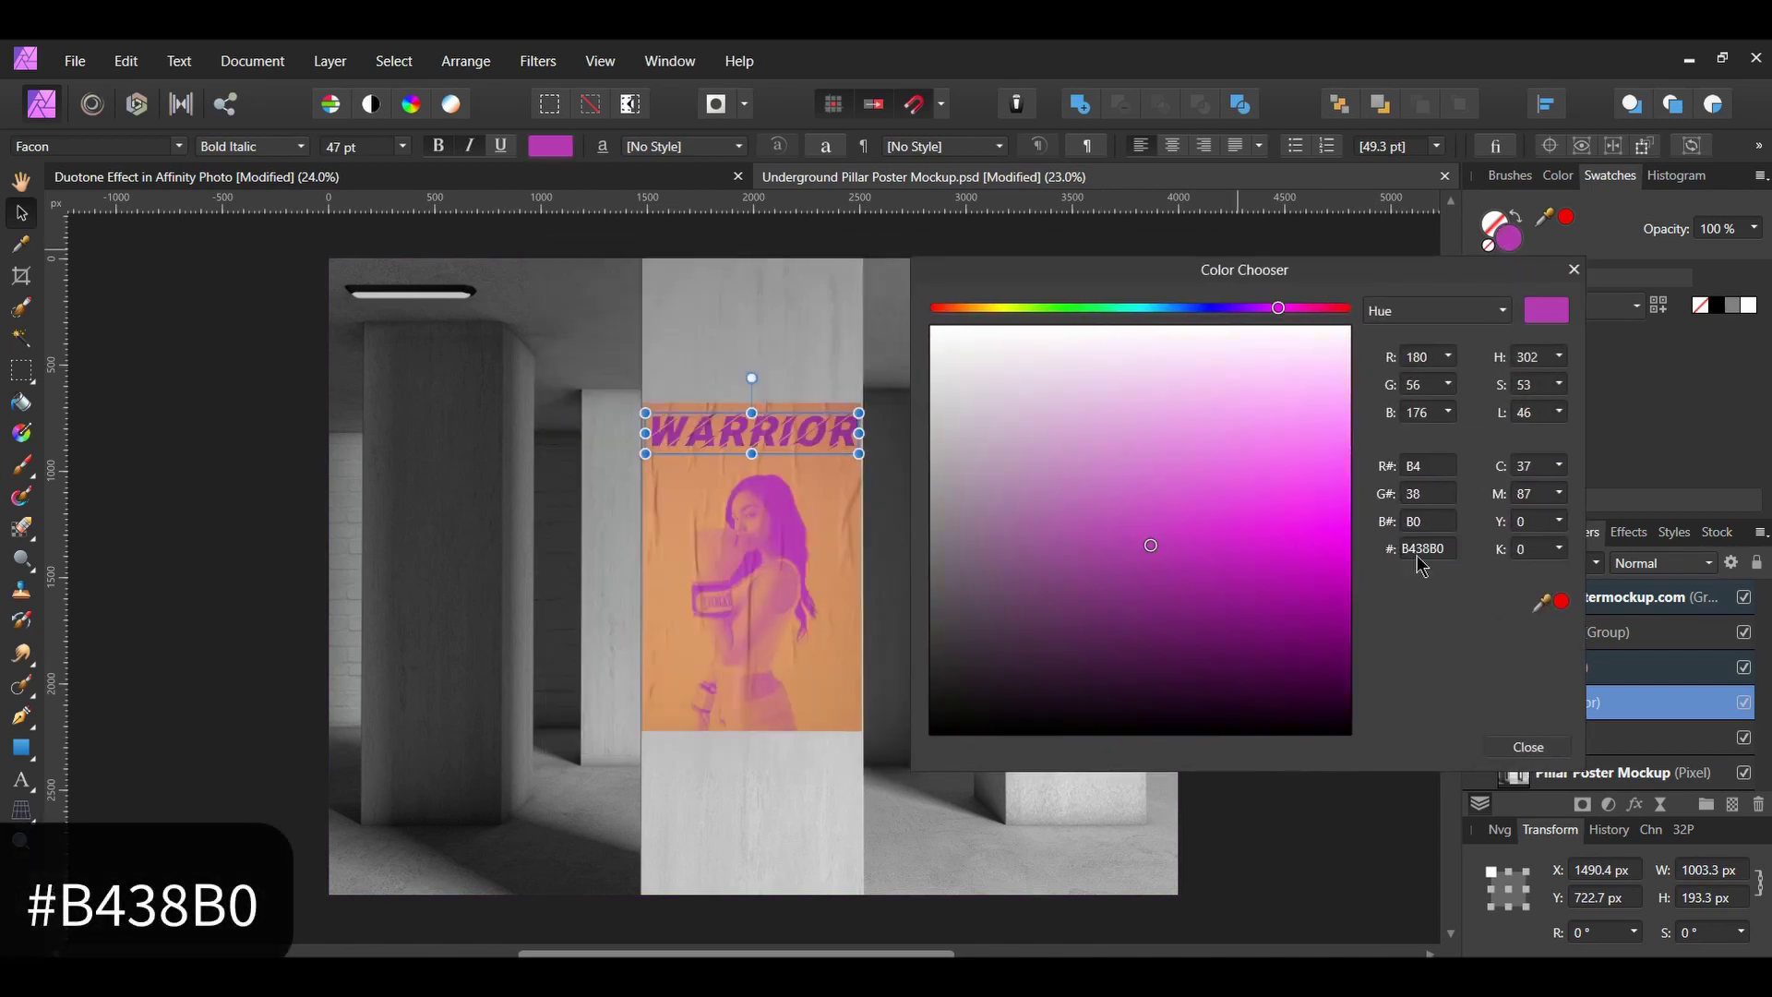
click(1530, 749)
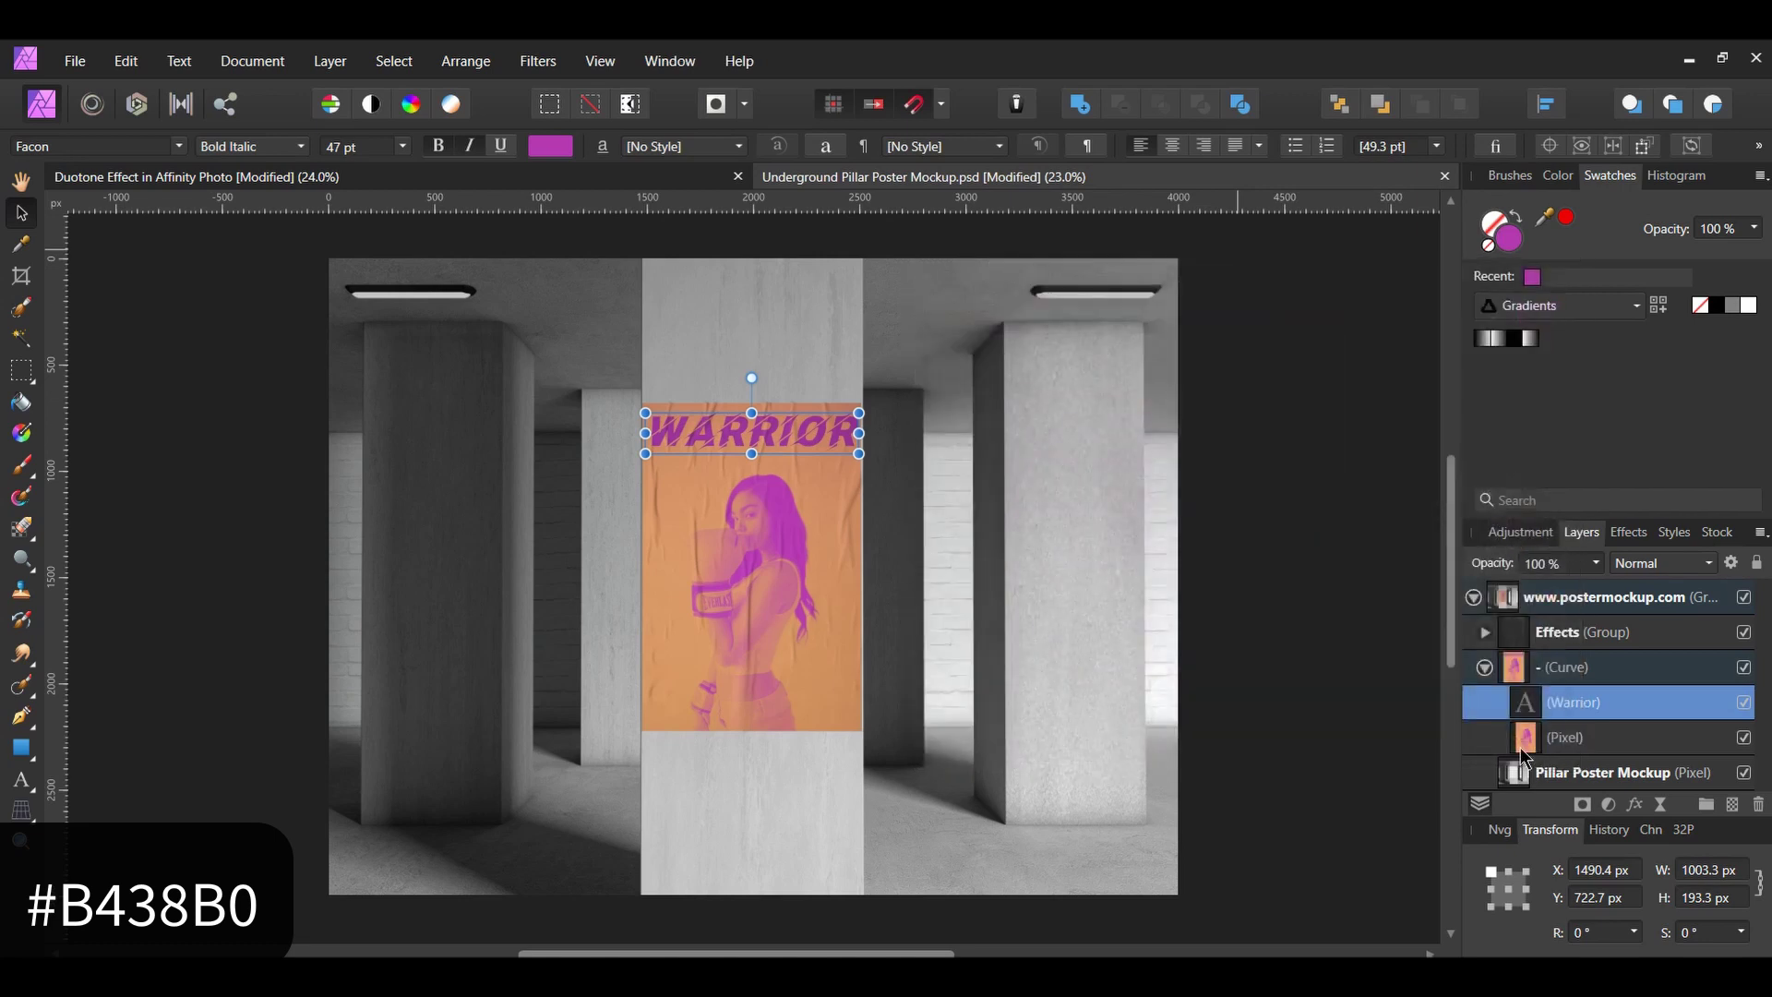
click(1369, 775)
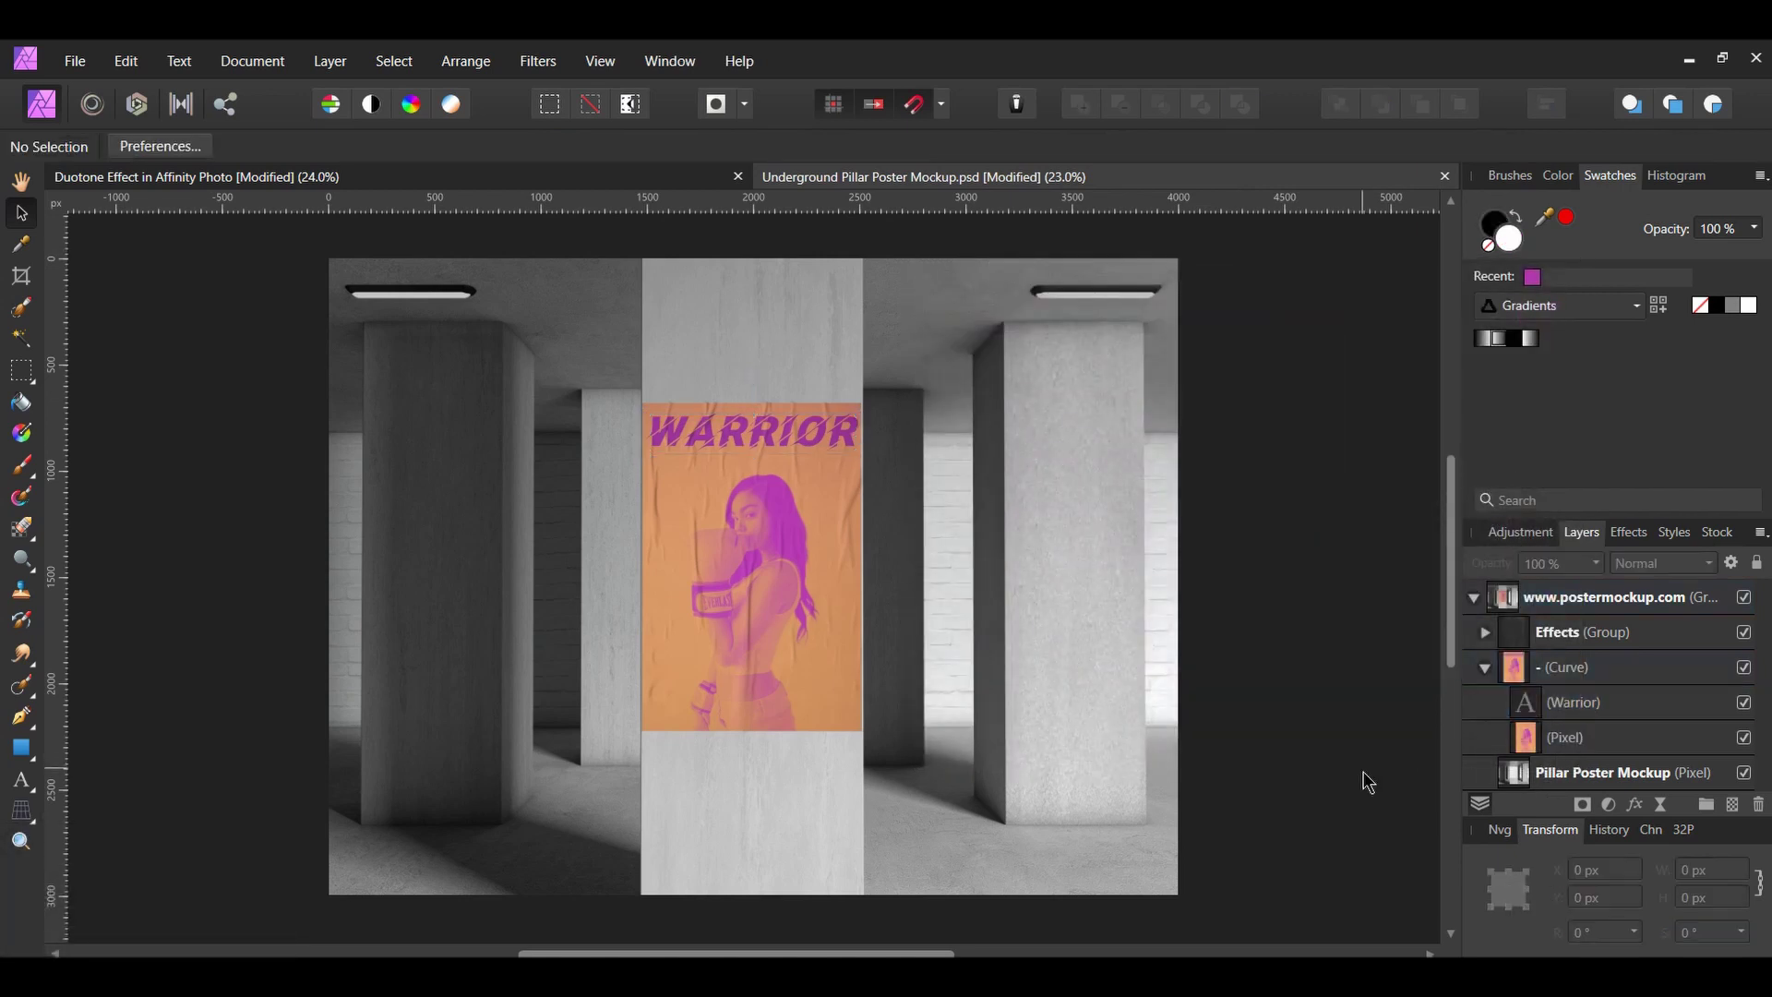